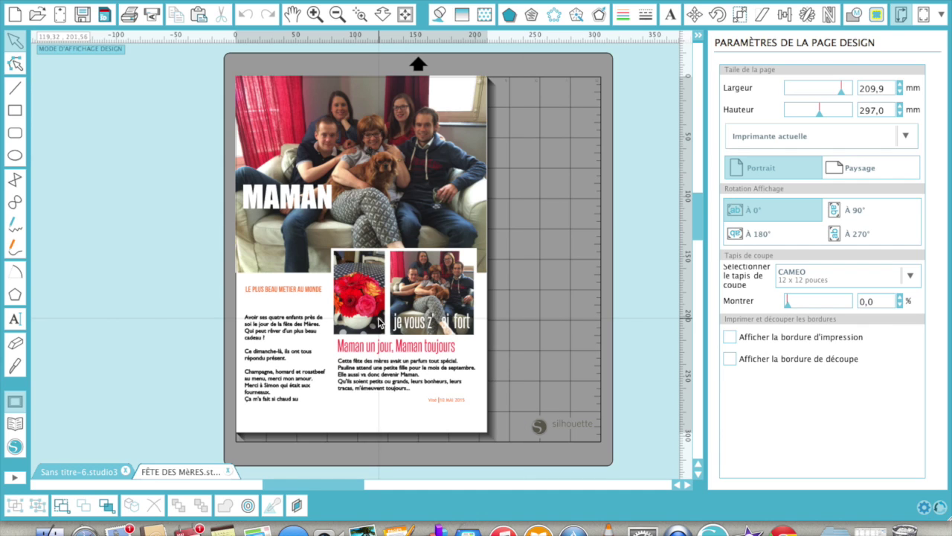
# Create a new blank design and draw a rectangle about 194 × 150 mm across the upper part of the page
pyautogui.click(274, 195)
pyautogui.press('super+n')
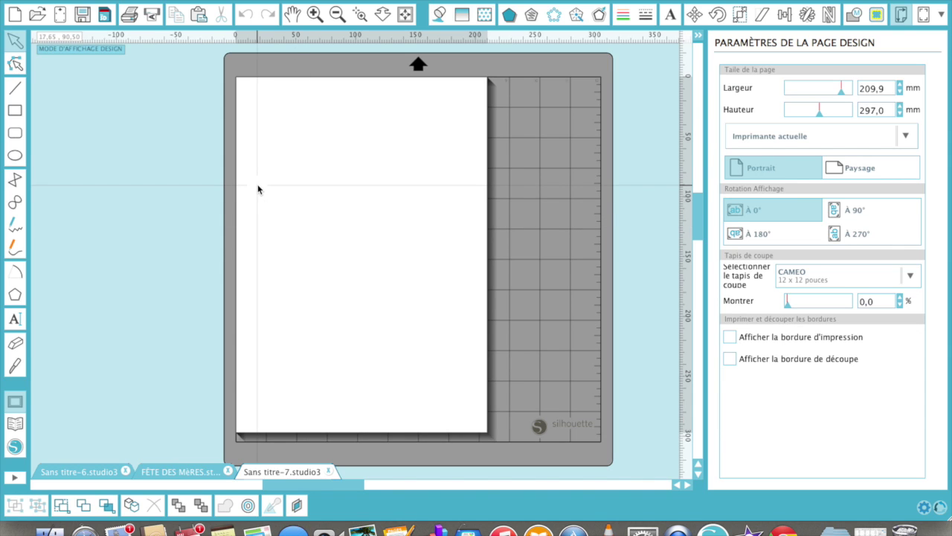
pyautogui.click(19, 112)
pyautogui.moveTo(240, 78); pyautogui.dragTo(473, 259)
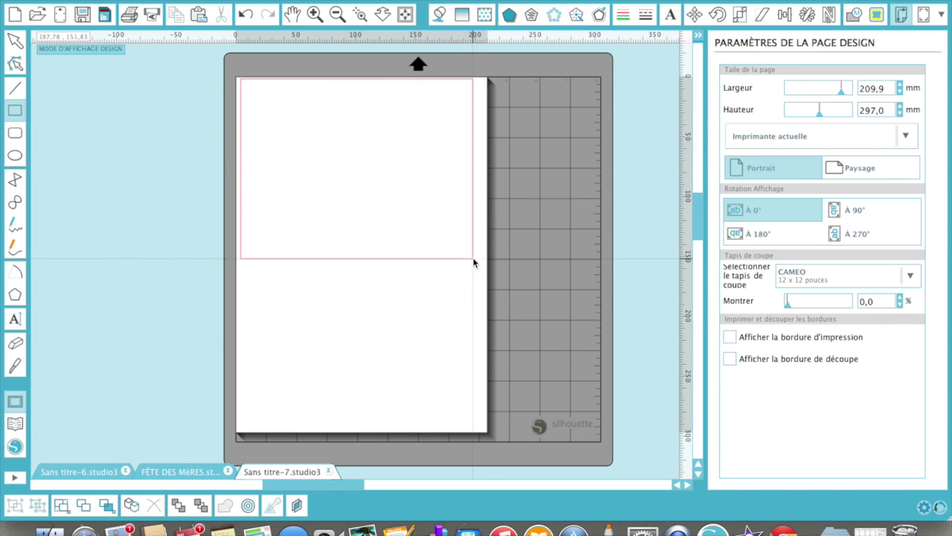
# Resize the rectangle to 210 mm wide by 165 mm high with the aspect unlocked
pyautogui.click(434, 260)
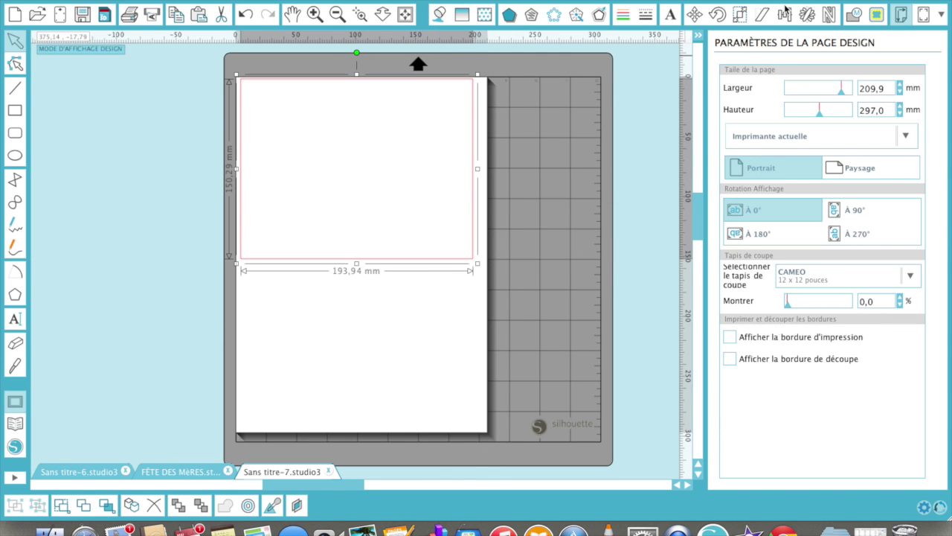
pyautogui.click(744, 16)
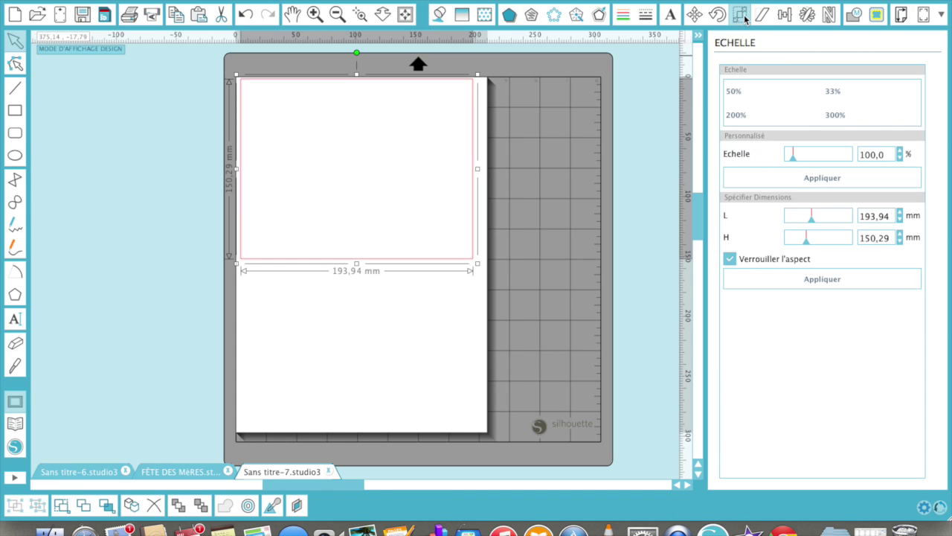
pyautogui.click(730, 259)
pyautogui.moveTo(888, 216); pyautogui.dragTo(829, 221)
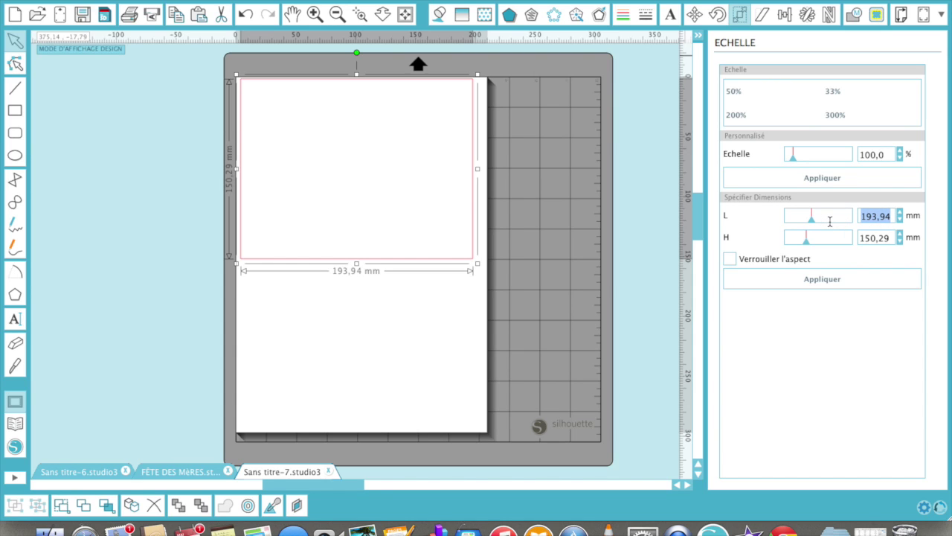
pyautogui.write('210')
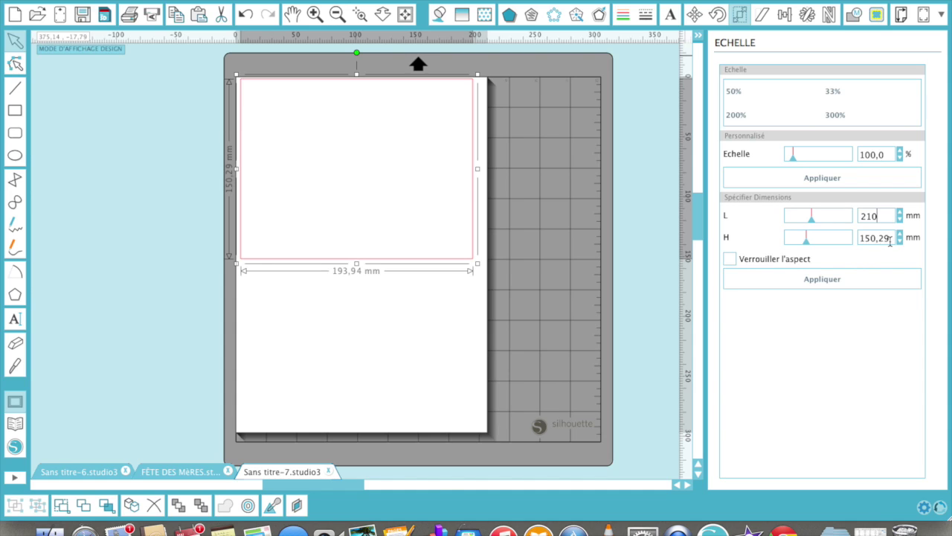
pyautogui.moveTo(893, 238); pyautogui.dragTo(838, 240)
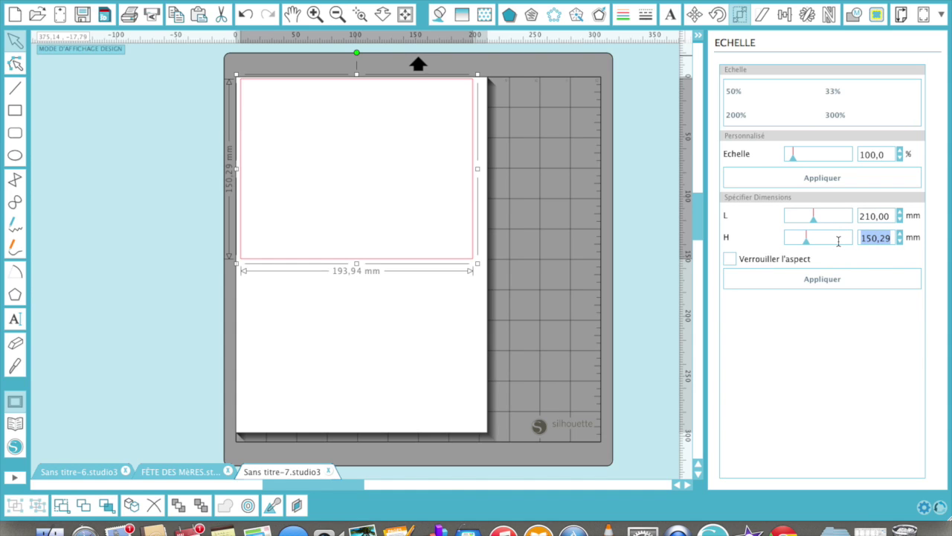
pyautogui.write('165')
pyautogui.press('Return')
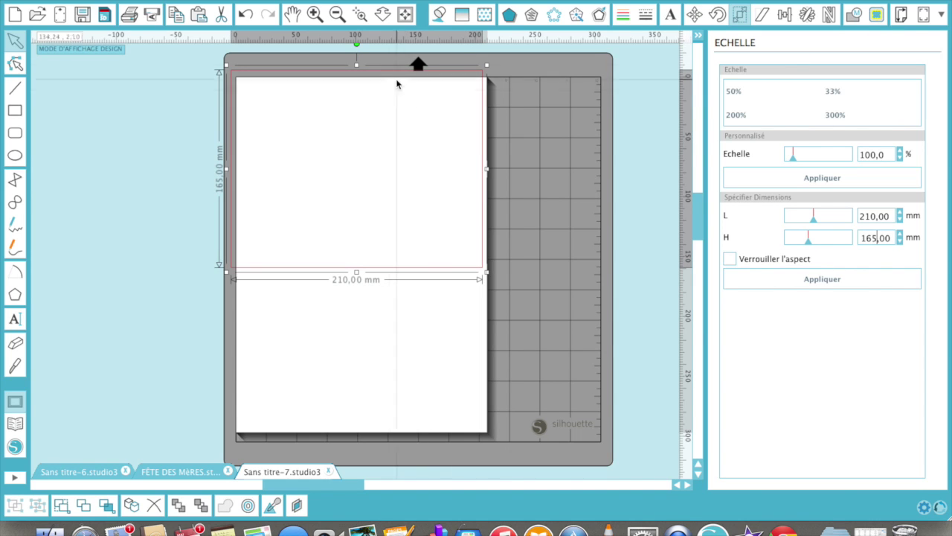
# Move the rectangle so it sits flush with the page's upper and side edges
pyautogui.rightClick(389, 67)
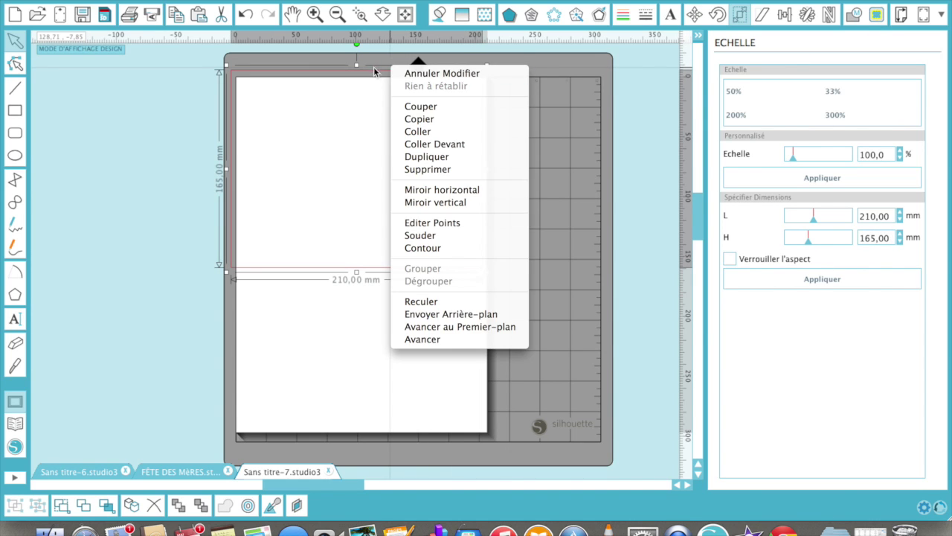
pyautogui.click(378, 71)
pyautogui.moveTo(376, 72)
pyautogui.mouseDown()
pyautogui.moveTo(387, 94)
pyautogui.moveTo(382, 77)
pyautogui.mouseUp()
# Fill the large rectangle with the photo grande.JPG from the desktop
pyautogui.moveTo(304, 0); pyautogui.dragTo(476, 0)
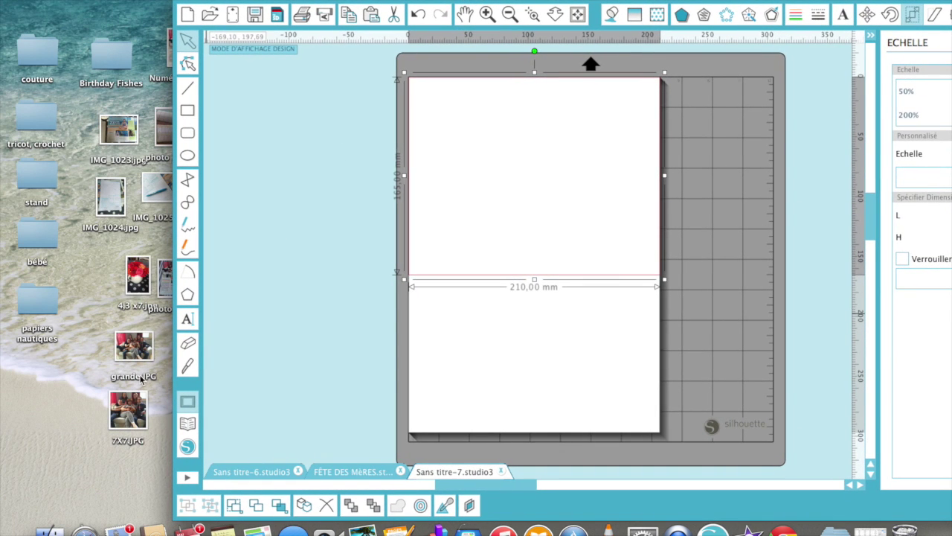
pyautogui.moveTo(137, 348); pyautogui.dragTo(612, 161)
pyautogui.hotkey('ctrl', 'Up')
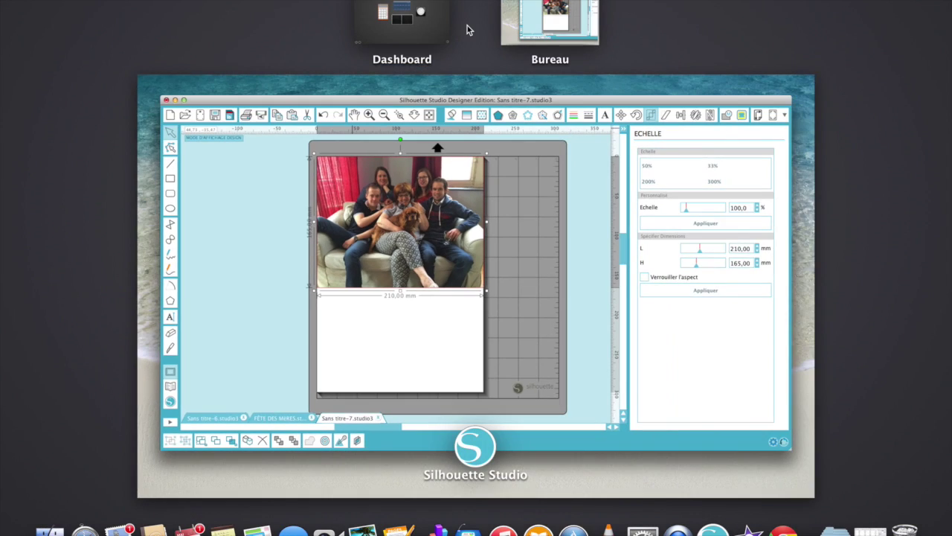
pyautogui.click(464, 92)
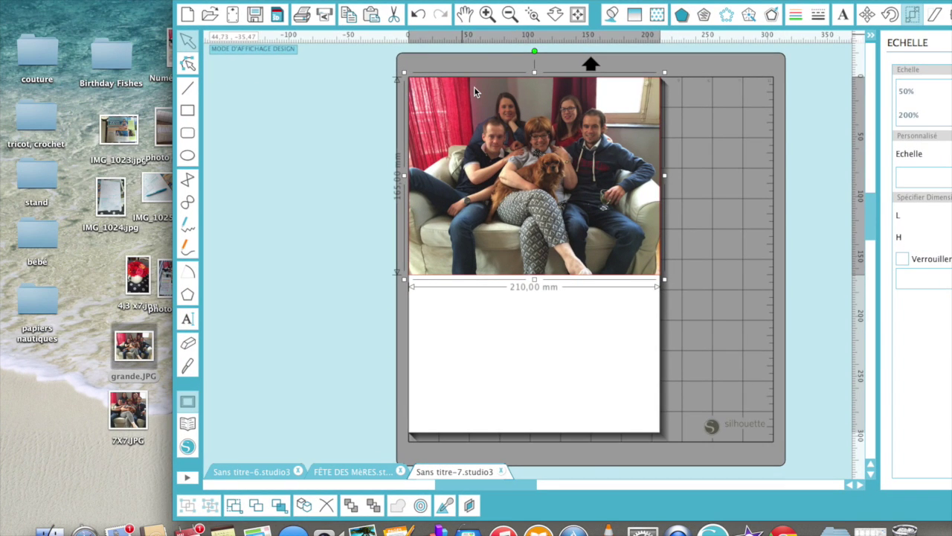
pyautogui.moveTo(520, 1); pyautogui.dragTo(396, 0)
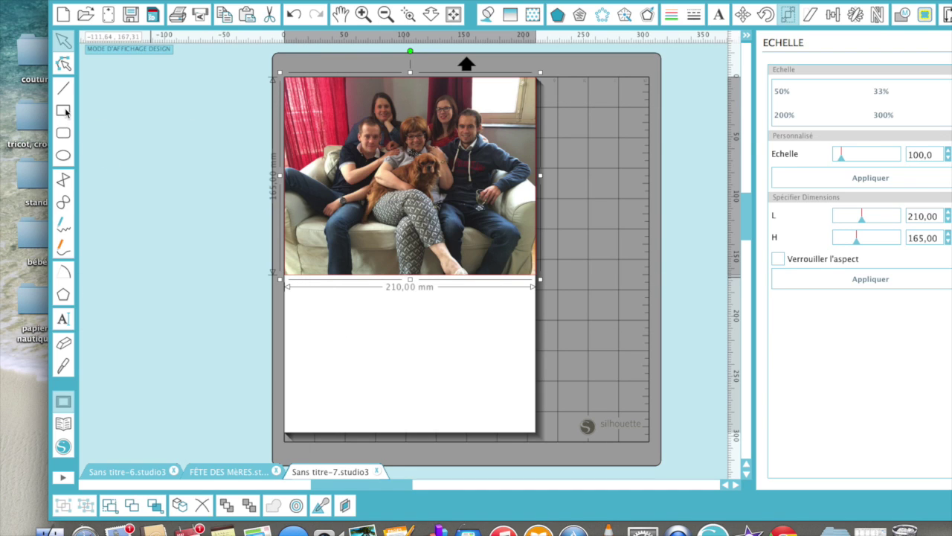
# Draw a rectangle about 172 × 97 mm below the photo and a smaller one about 63 × 66 mm inside it
pyautogui.click(63, 110)
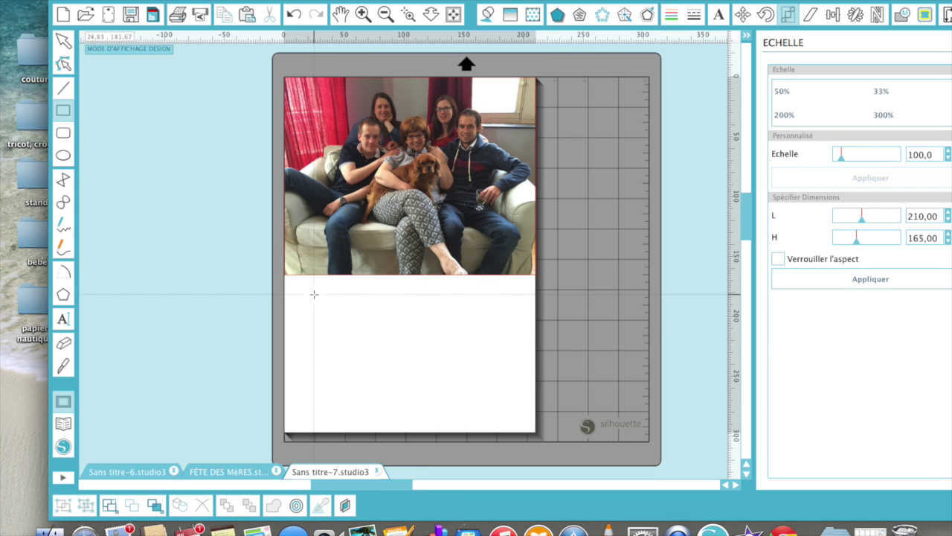
pyautogui.moveTo(314, 295)
pyautogui.mouseDown()
pyautogui.moveTo(451, 359)
pyautogui.moveTo(520, 410)
pyautogui.mouseUp()
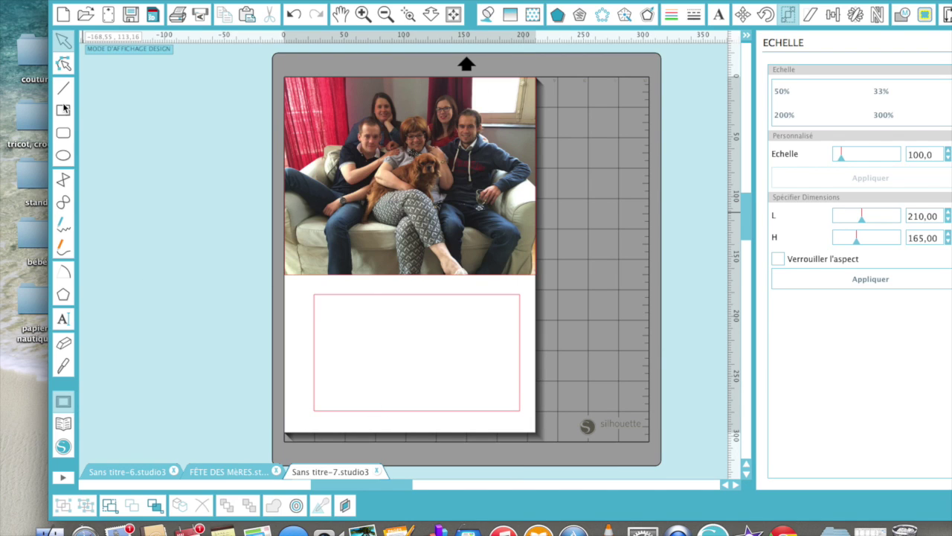
pyautogui.click(63, 109)
pyautogui.moveTo(328, 307)
pyautogui.mouseDown()
pyautogui.moveTo(389, 381)
pyautogui.moveTo(405, 385)
pyautogui.mouseUp()
pyautogui.doubleClick(370, 388)
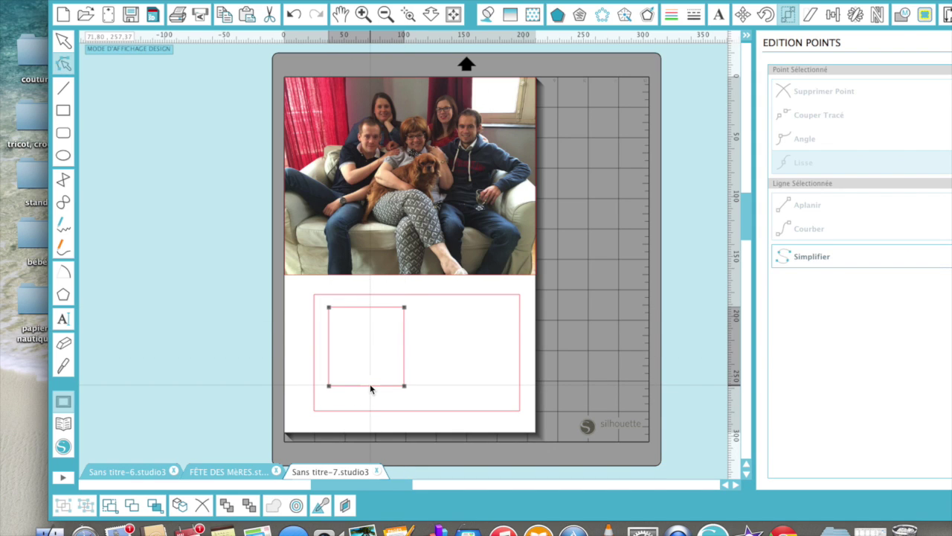
pyautogui.click(369, 385)
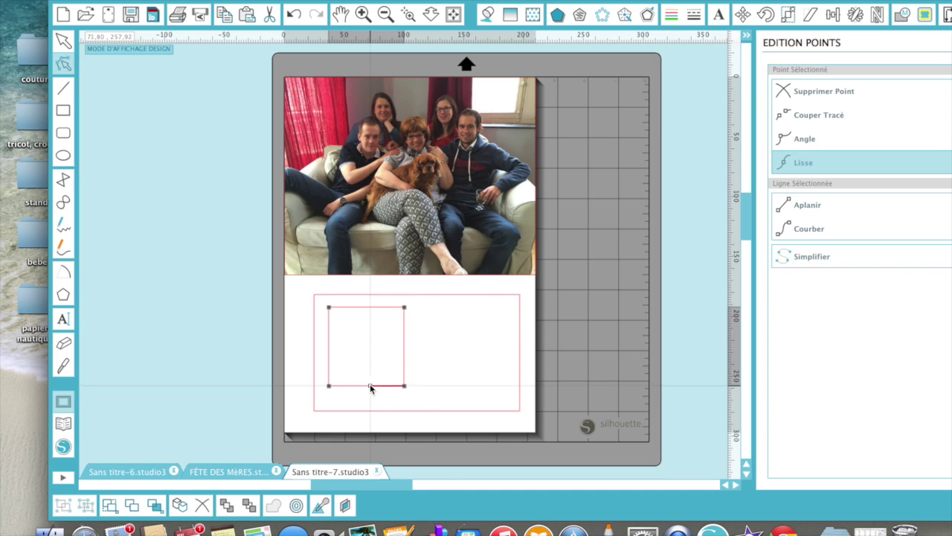
pyautogui.click(452, 360)
# Resize the small inner rectangle to 43 mm wide by 70 mm high with the aspect unlocked
pyautogui.click(383, 314)
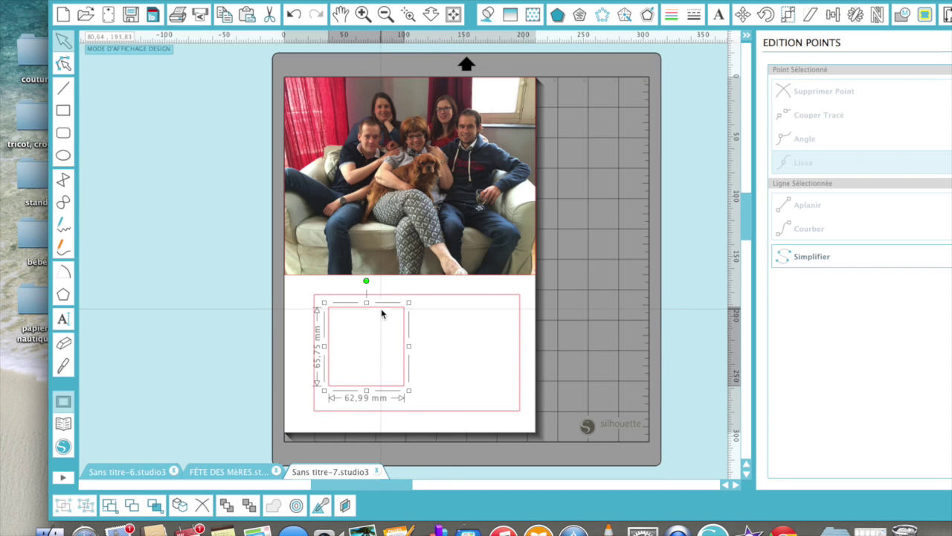
pyautogui.click(791, 20)
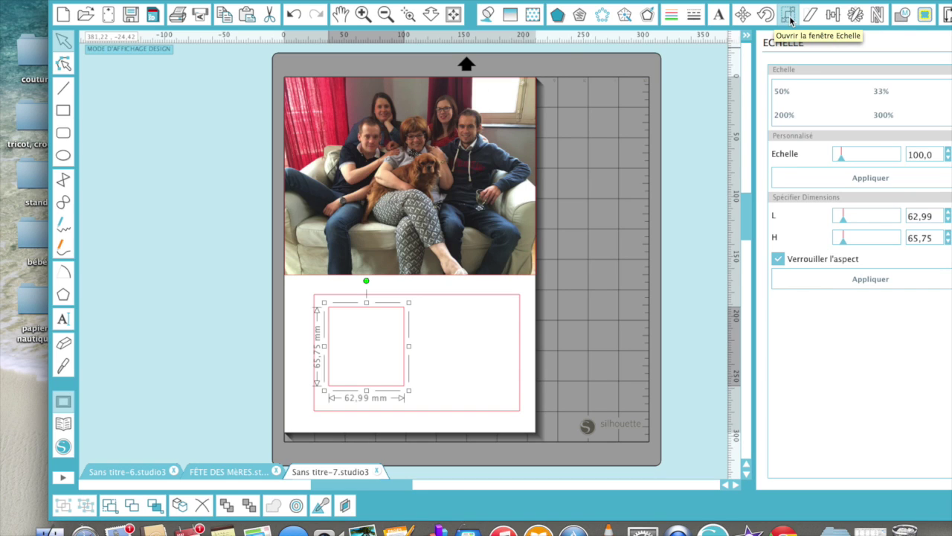
pyautogui.click(779, 260)
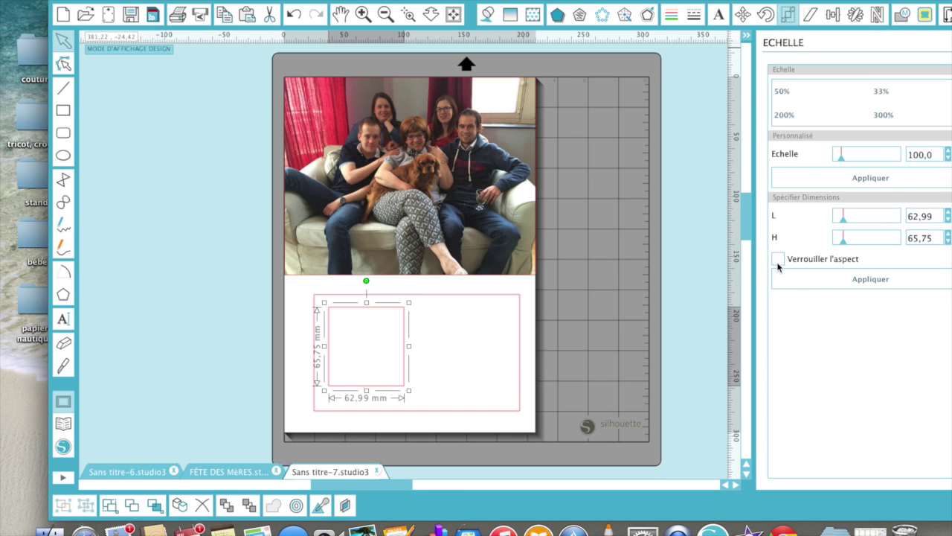
pyautogui.doubleClick(930, 216)
pyautogui.write('43')
pyautogui.doubleClick(920, 238)
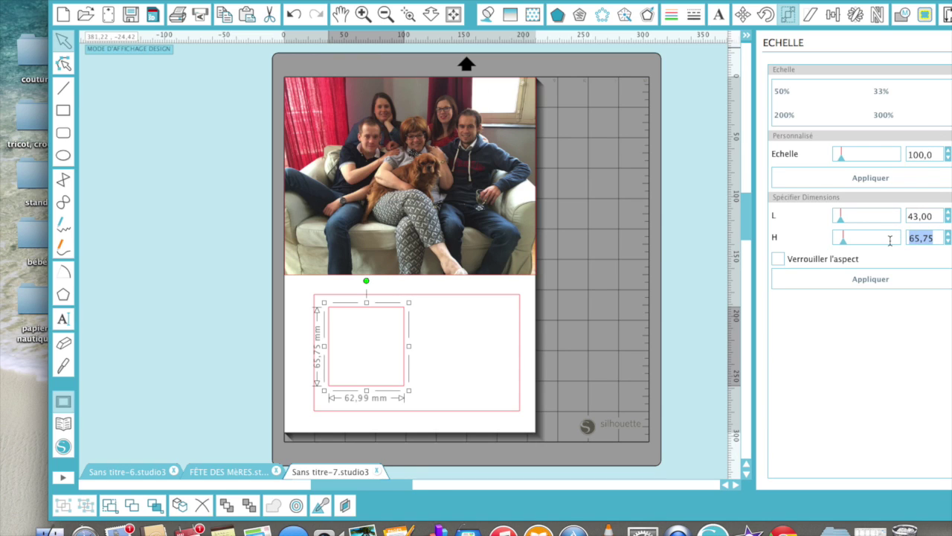
pyautogui.write('70')
pyautogui.press('Return')
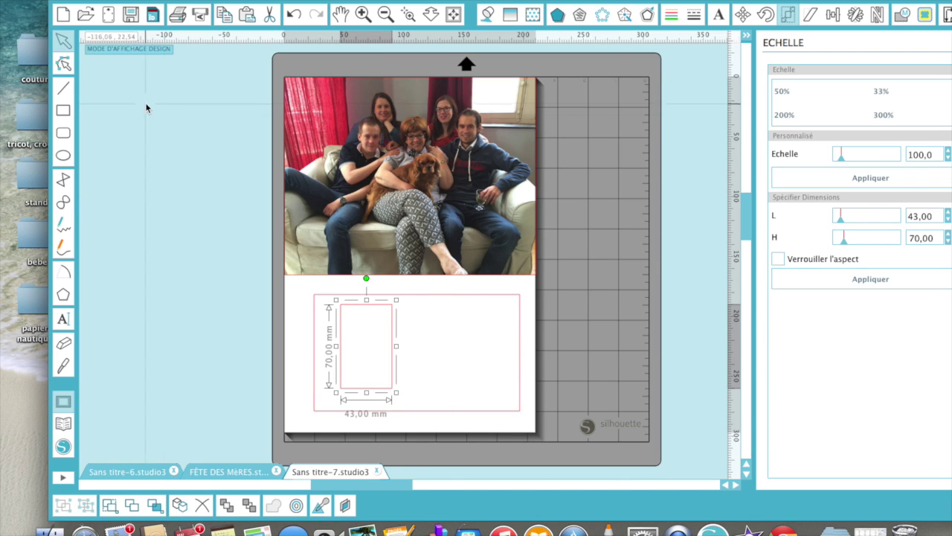
# Draw a square beside the narrow rectangle inside the frame and set its sides to 70 mm with the aspect locked
pyautogui.click(63, 111)
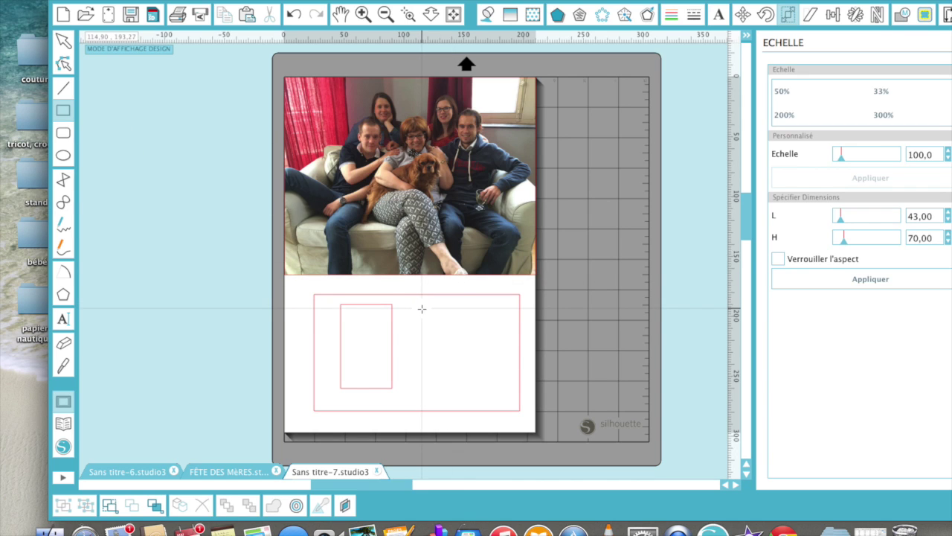
pyautogui.moveTo(422, 308); pyautogui.dragTo(503, 395)
pyautogui.click(483, 393)
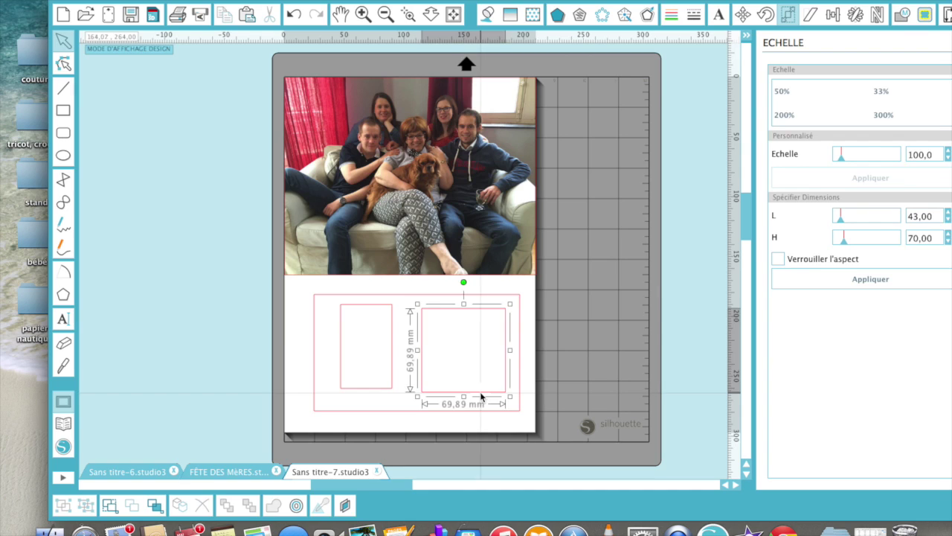
pyautogui.click(778, 259)
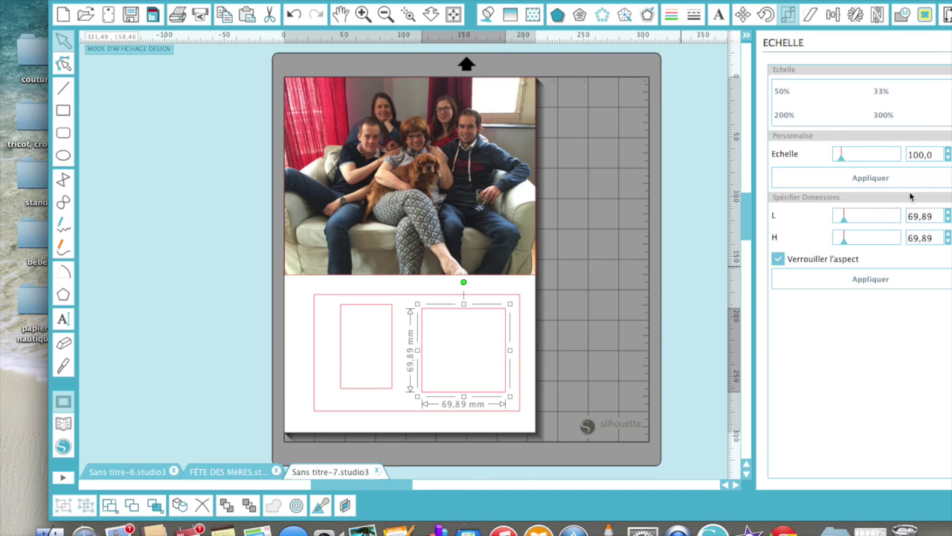
pyautogui.moveTo(934, 217); pyautogui.dragTo(893, 212)
pyautogui.write('70')
pyautogui.press('Return')
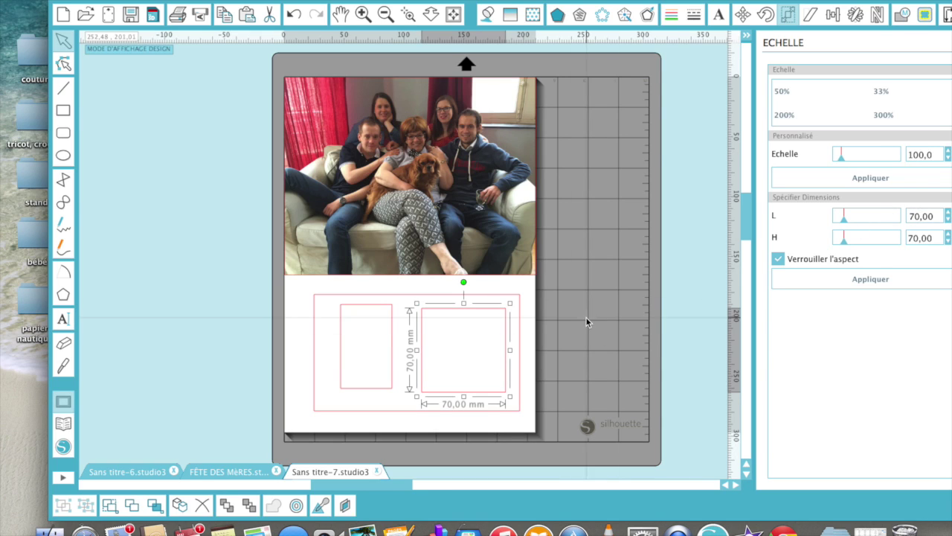
# Align the bottom edges of the narrow rectangle and the square
pyautogui.keyDown('shift'); pyautogui.click(364, 390); pyautogui.keyUp('shift')
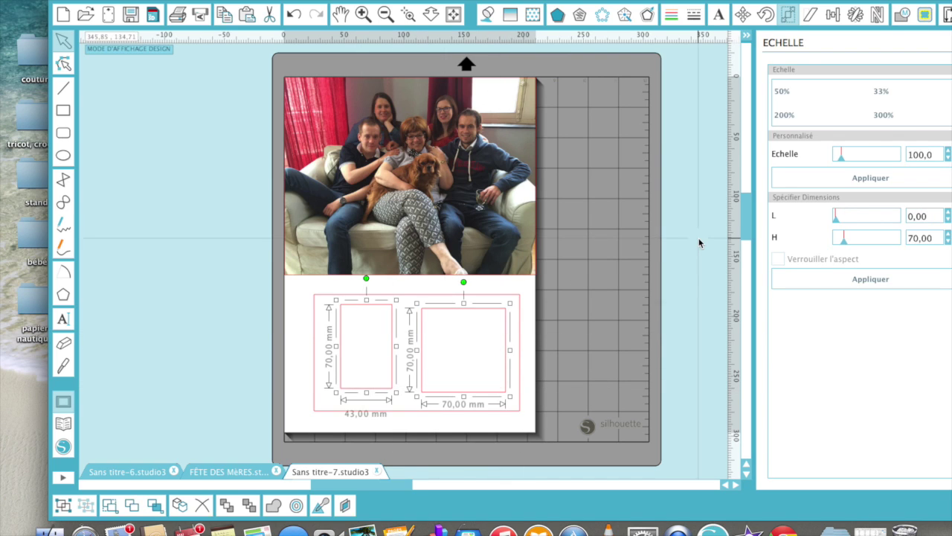
pyautogui.click(835, 13)
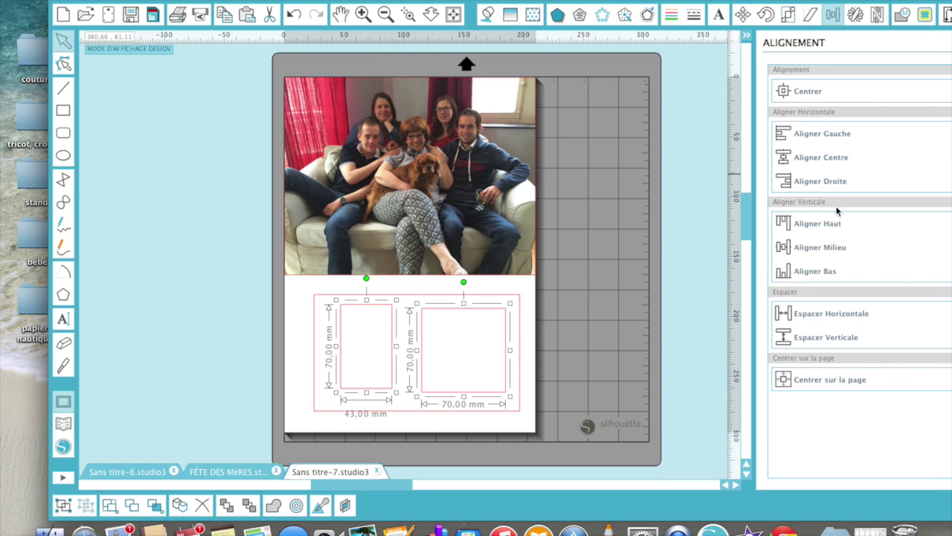
pyautogui.click(832, 274)
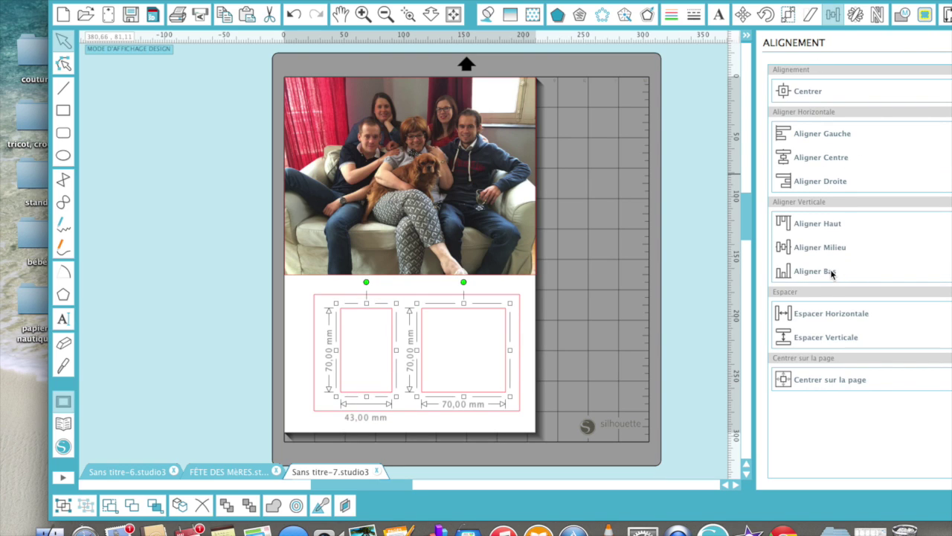
pyautogui.click(612, 329)
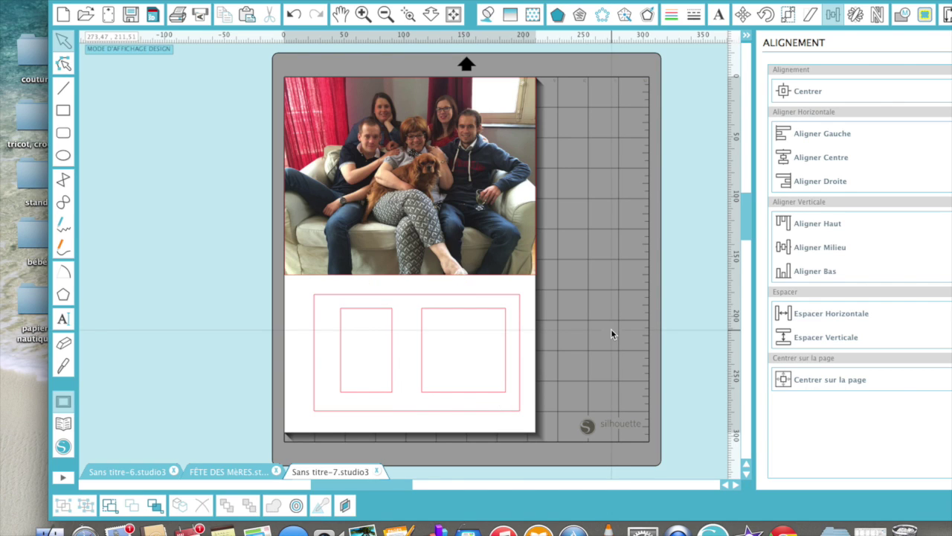
# Nudge the 70 mm square left until only a narrow gap separates it from the 43 mm wide rectangle
pyautogui.click(446, 312)
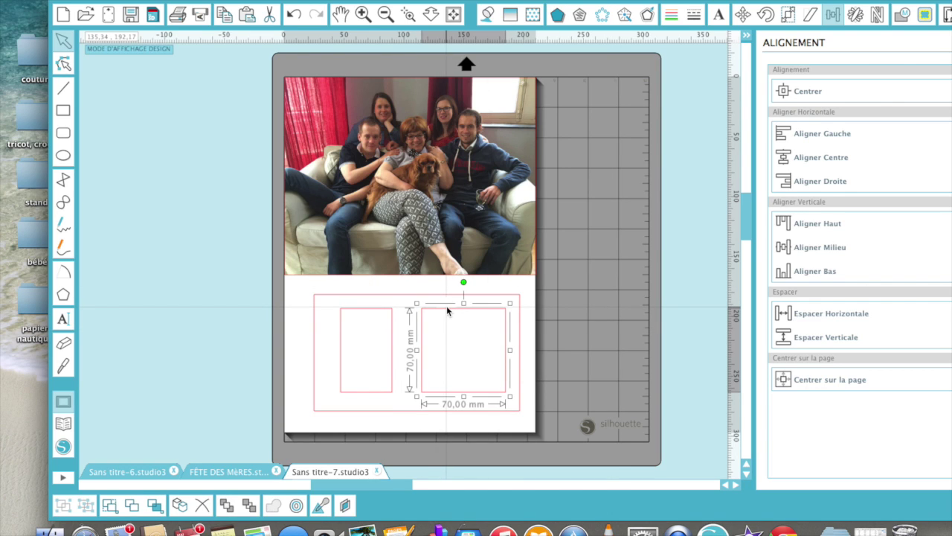
pyautogui.press('Left')
pyautogui.press('Left')
pyautogui.press('Left')
pyautogui.press('Left')
pyautogui.press('Left')
pyautogui.press('Left')
pyautogui.press('Left')
pyautogui.press('Left')
pyautogui.press('Left')
pyautogui.press('Left')
pyautogui.press('Left')
pyautogui.press('Left')
pyautogui.press('Left')
pyautogui.press('Left')
pyautogui.press('Left')
pyautogui.press('Left')
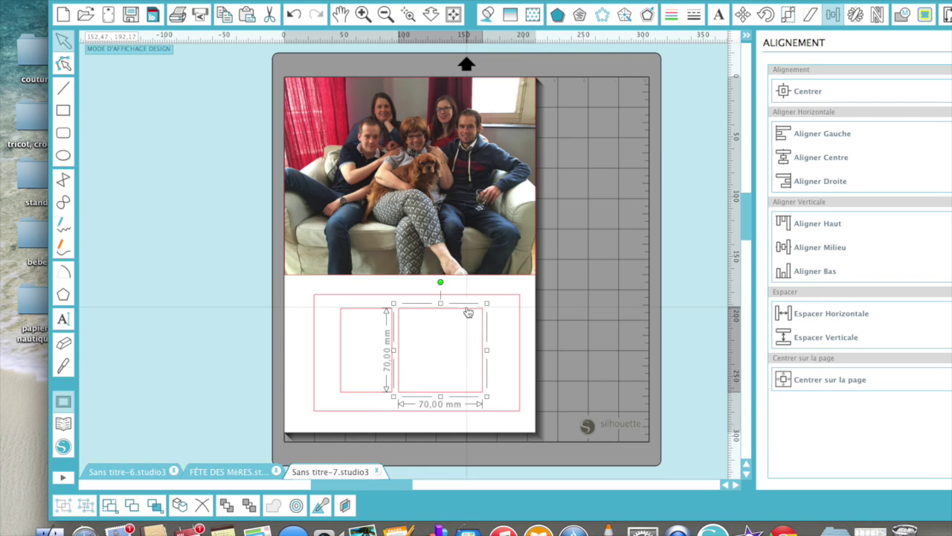
pyautogui.click(512, 334)
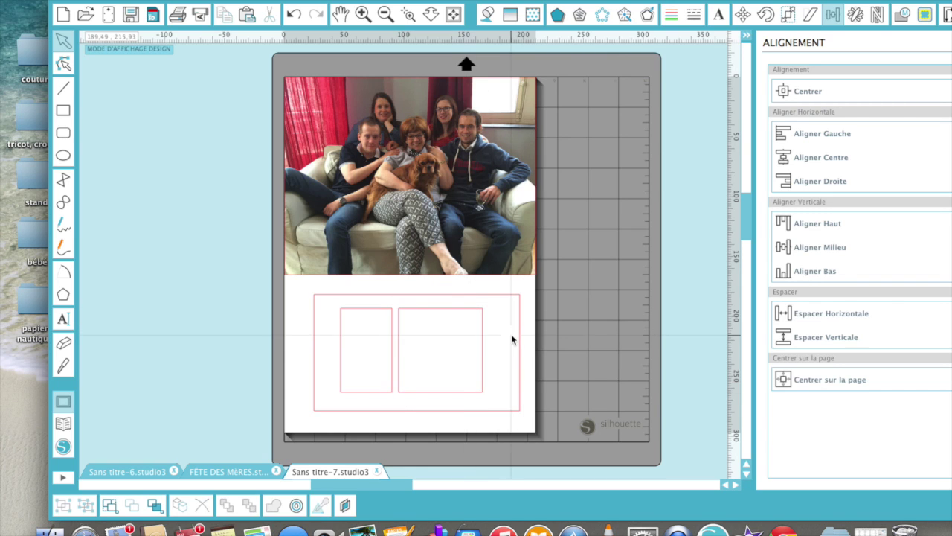
# Shorten the outer frame rectangle from its lower edge to a height of about 87 mm
pyautogui.click(422, 417)
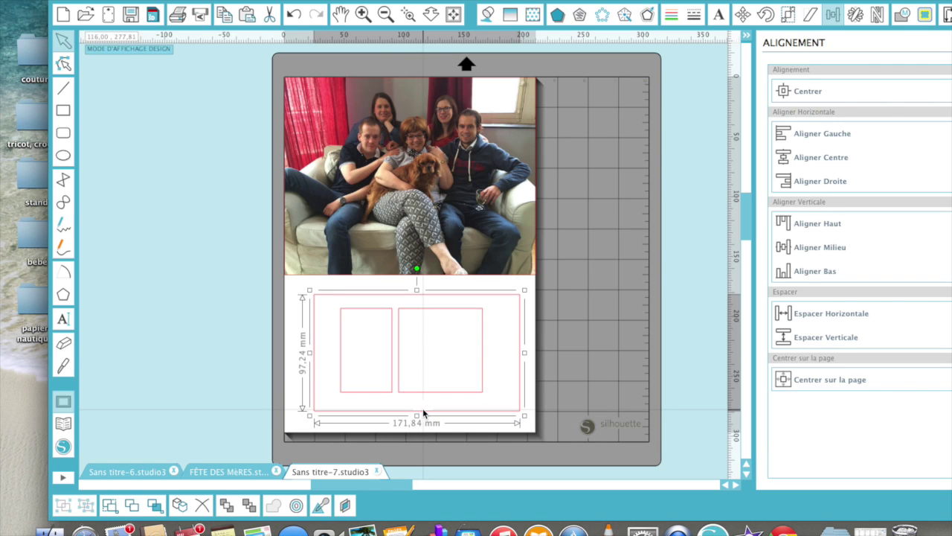
pyautogui.moveTo(418, 417); pyautogui.dragTo(414, 405)
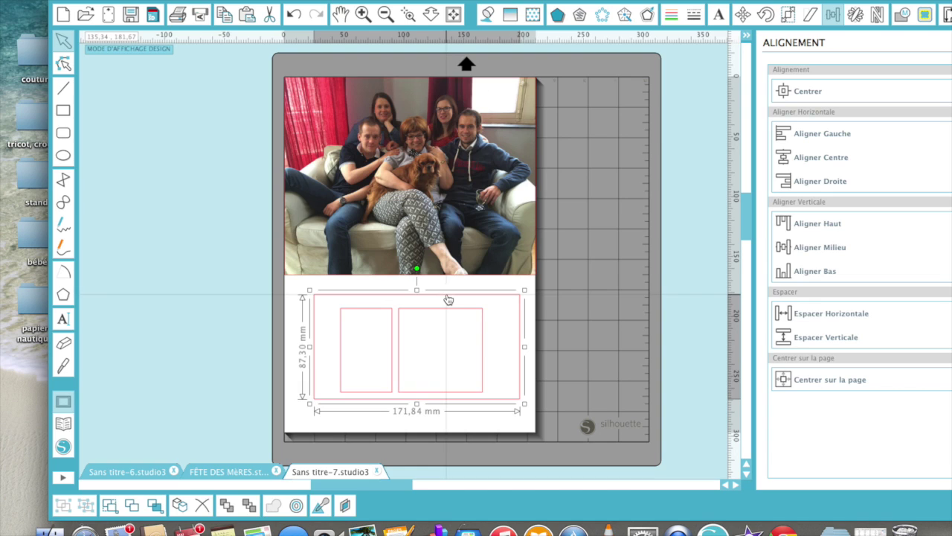
# Tighten the outer frame around the narrow rectangle and the square to about 129 mm wide and 80 mm high
pyautogui.moveTo(417, 290); pyautogui.dragTo(418, 298)
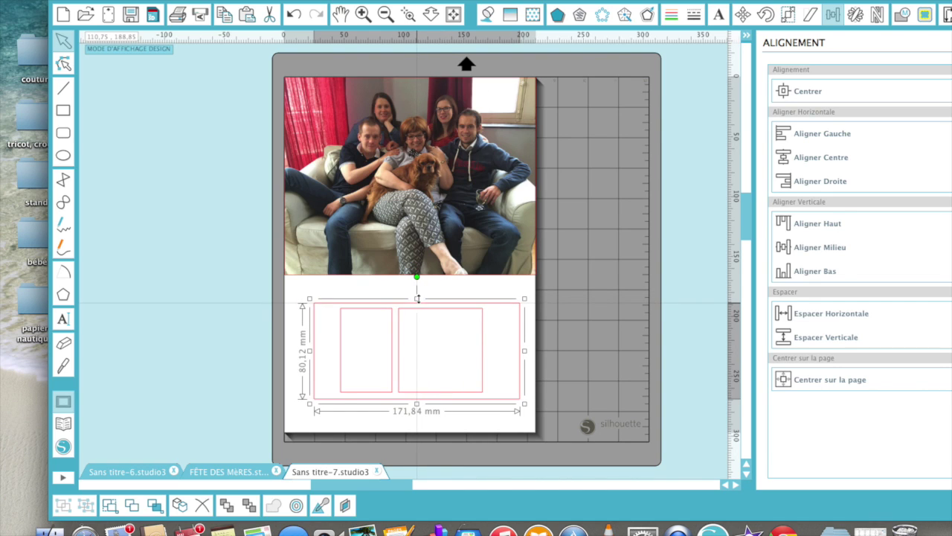
pyautogui.moveTo(310, 350); pyautogui.dragTo(331, 349)
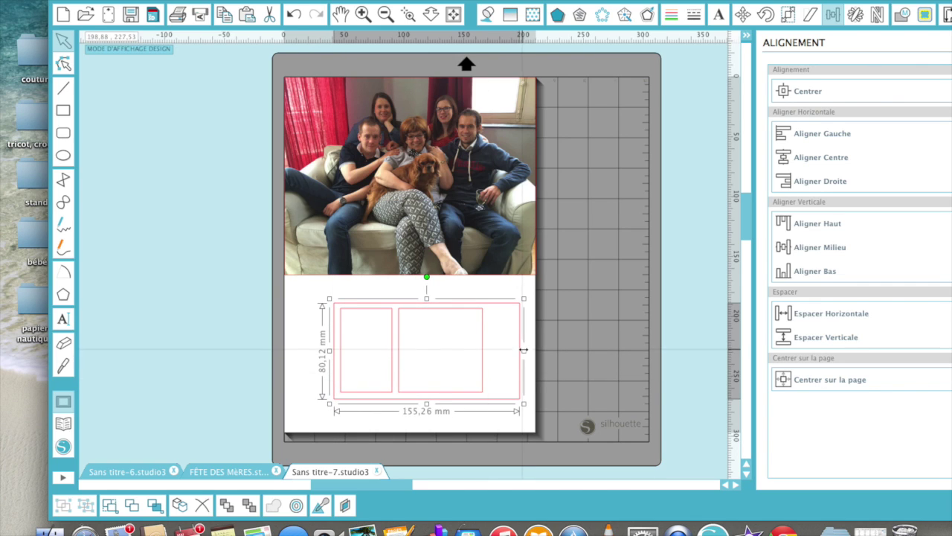
pyautogui.moveTo(524, 351); pyautogui.dragTo(491, 352)
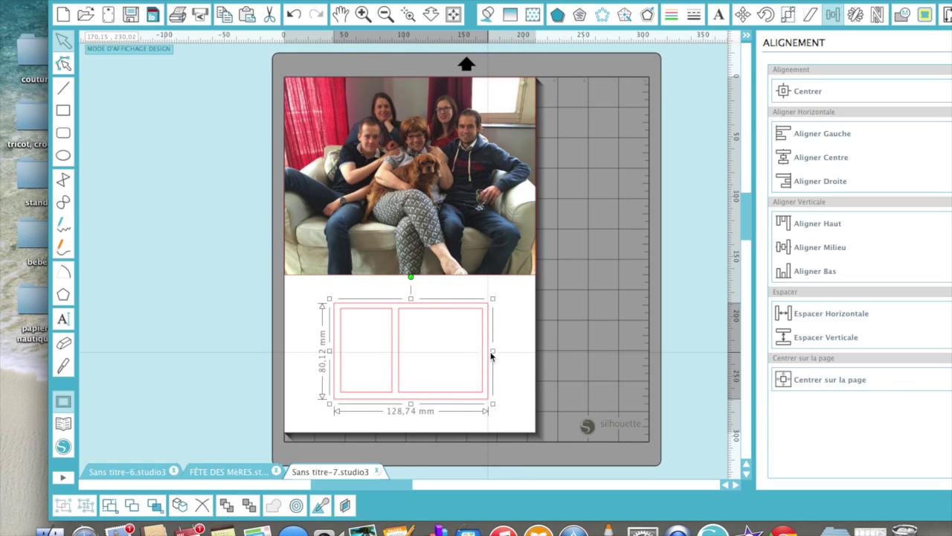
pyautogui.click(505, 354)
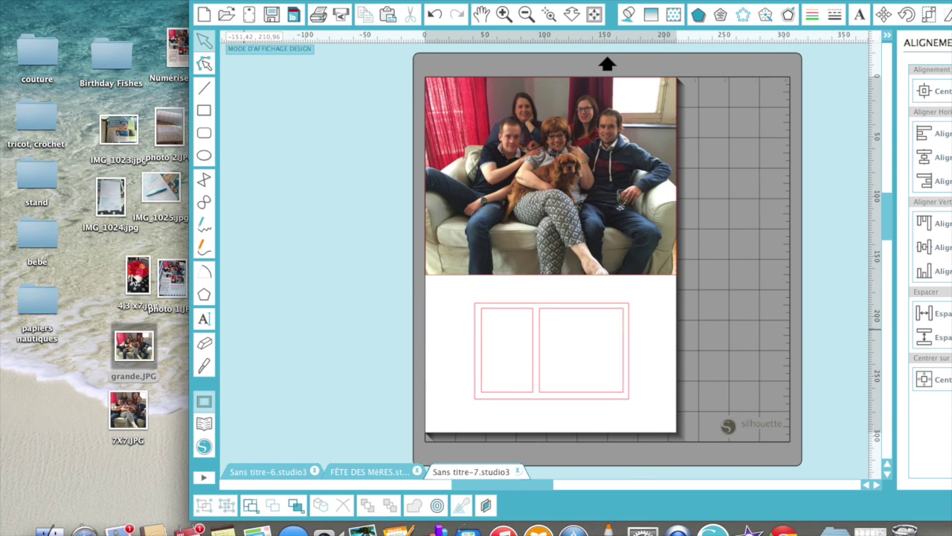
# Fill the narrow rectangle with the desktop photo 4,3 x7.jpg and the square with 7X7.JPG
pyautogui.moveTo(135, 281); pyautogui.dragTo(510, 377)
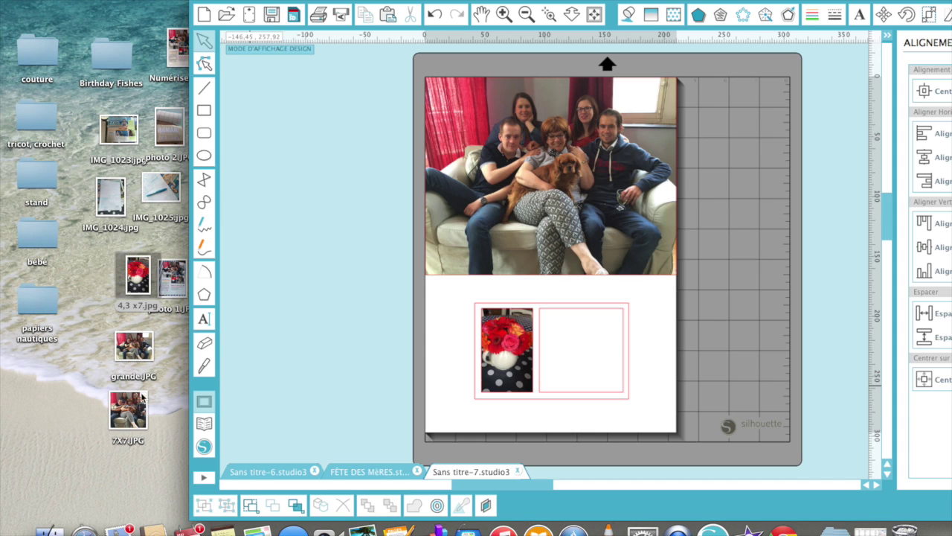
pyautogui.moveTo(125, 424); pyautogui.dragTo(588, 363)
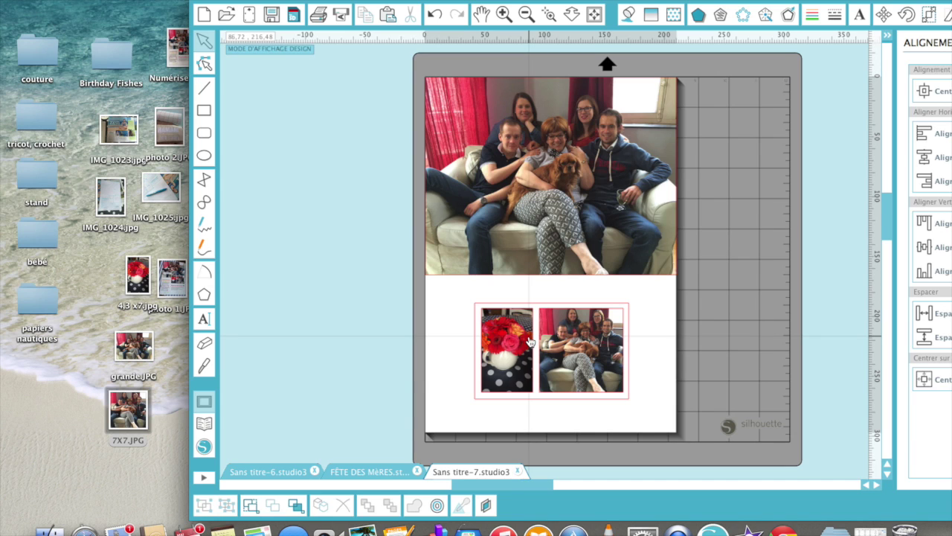
# Set the line colour of the outer frame and both small photo boxes to white
pyautogui.click(451, 301)
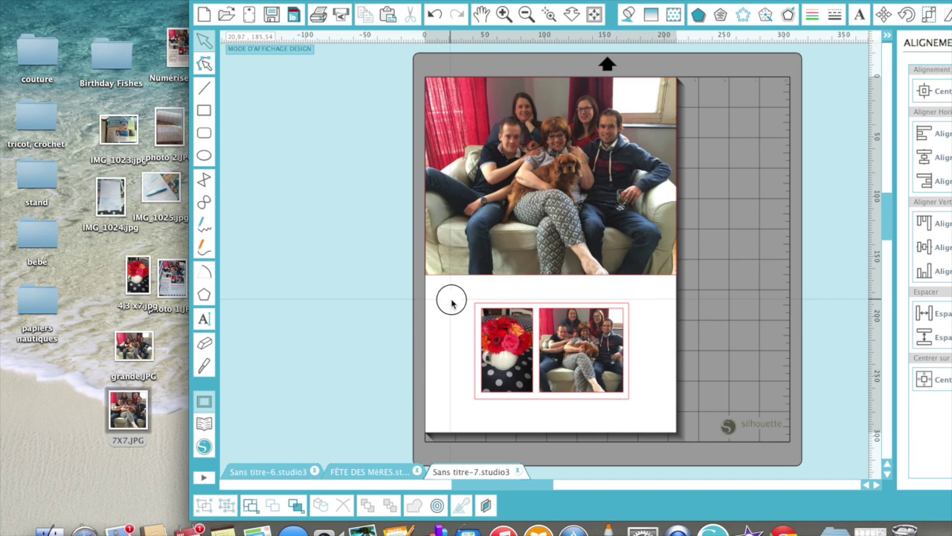
pyautogui.moveTo(450, 301); pyautogui.dragTo(659, 382)
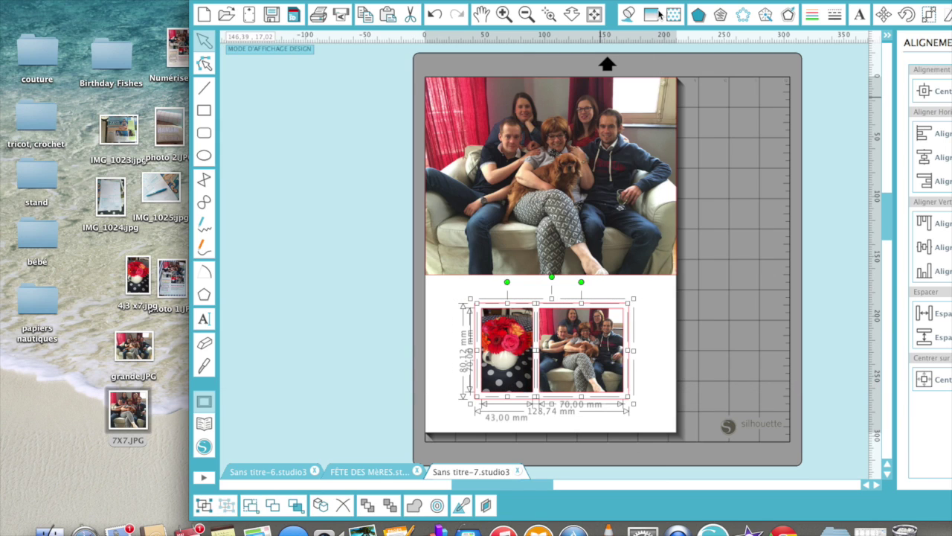
pyautogui.click(812, 14)
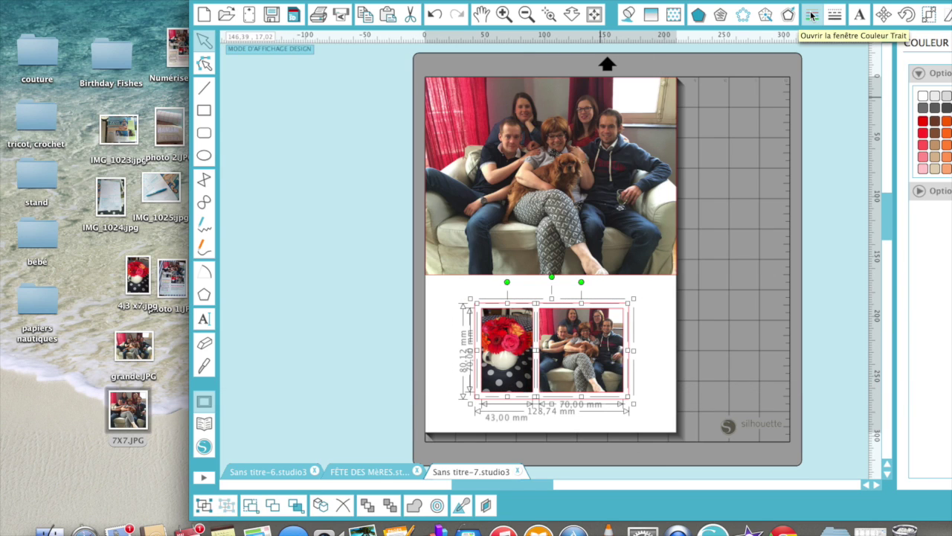
pyautogui.click(923, 98)
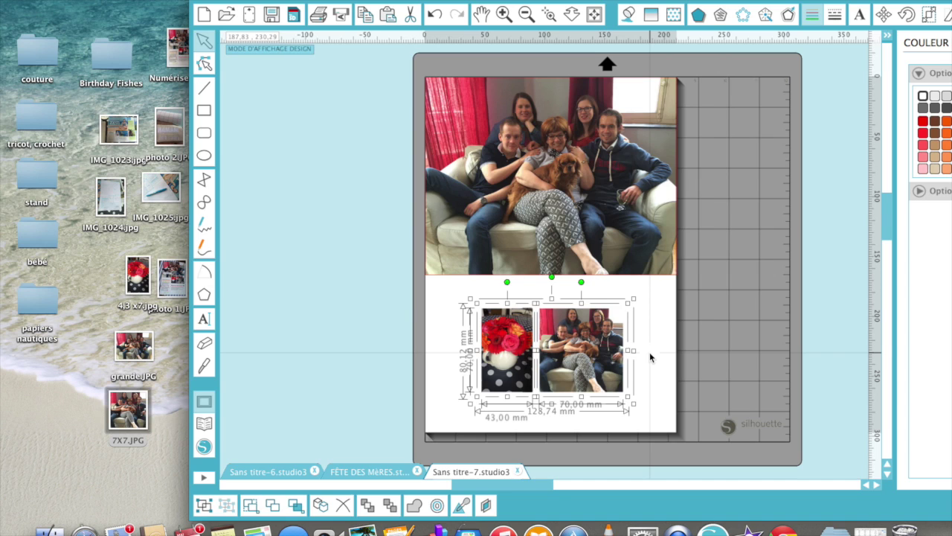
# Try grouping the frame with its two small photos and shifting the group slightly down and right, and undo both changes
pyautogui.press('super+g')
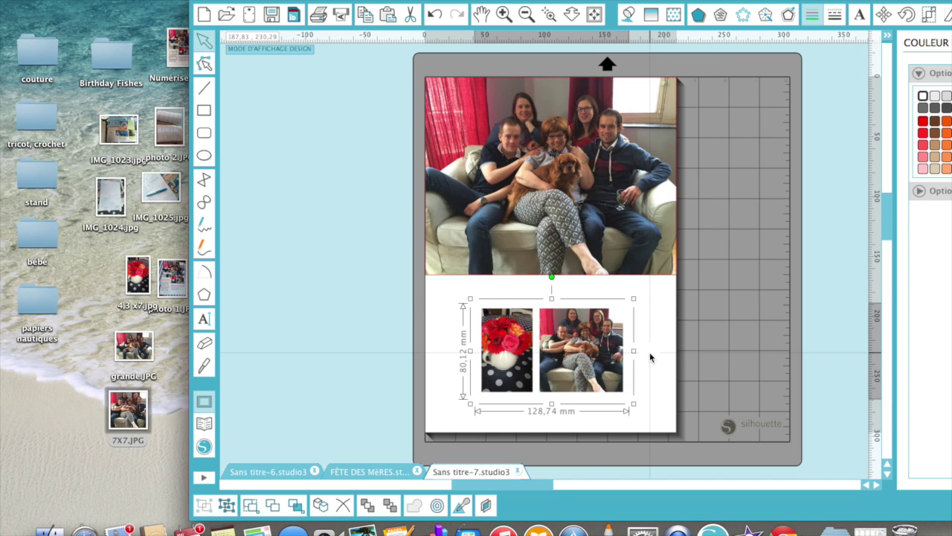
pyautogui.rightClick(579, 370)
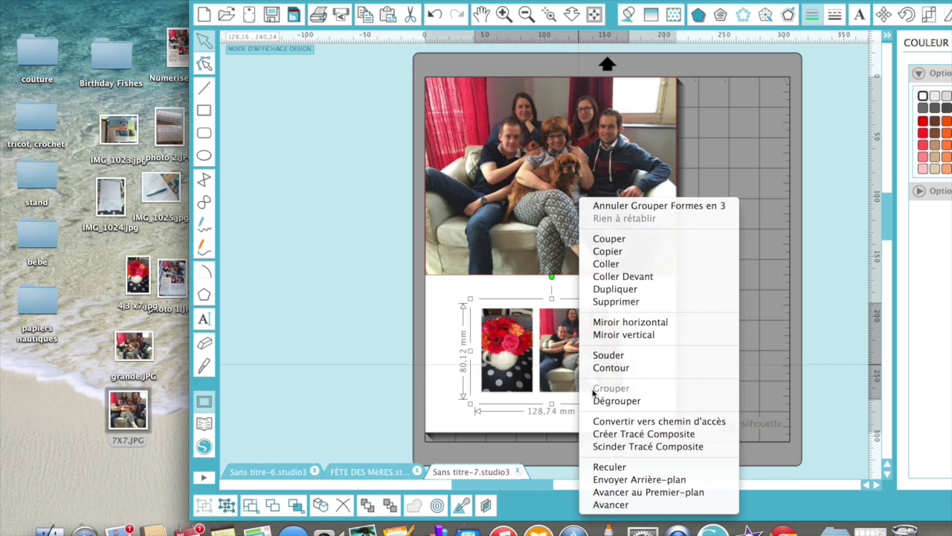
pyautogui.click(457, 360)
pyautogui.click(585, 369)
pyautogui.moveTo(585, 370)
pyautogui.mouseDown()
pyautogui.moveTo(610, 302)
pyautogui.moveTo(635, 306)
pyautogui.moveTo(594, 377)
pyautogui.mouseUp()
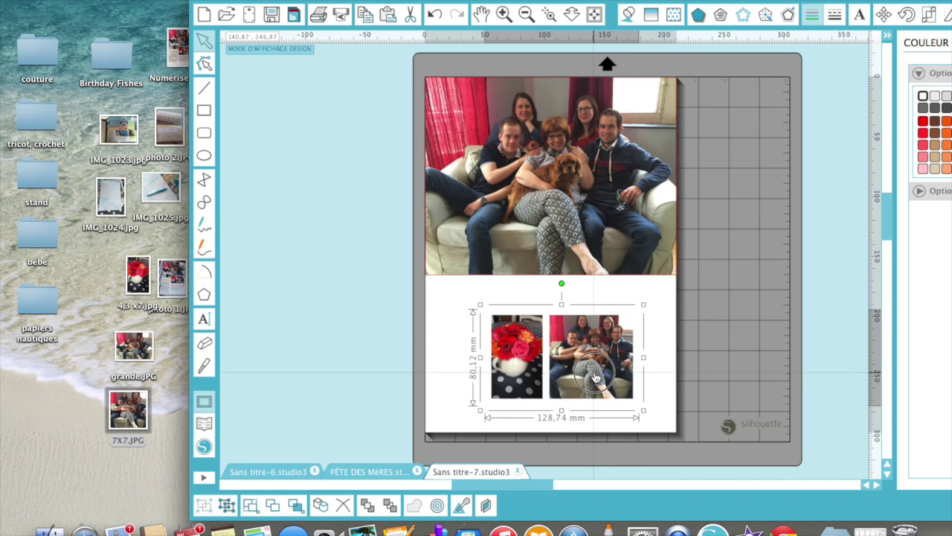
pyautogui.click(660, 324)
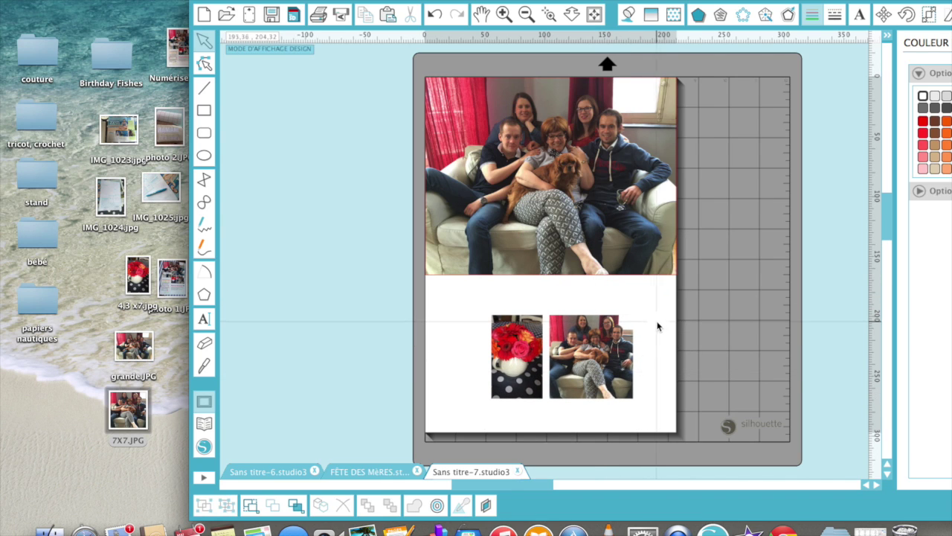
pyautogui.click(435, 14)
pyautogui.click(434, 15)
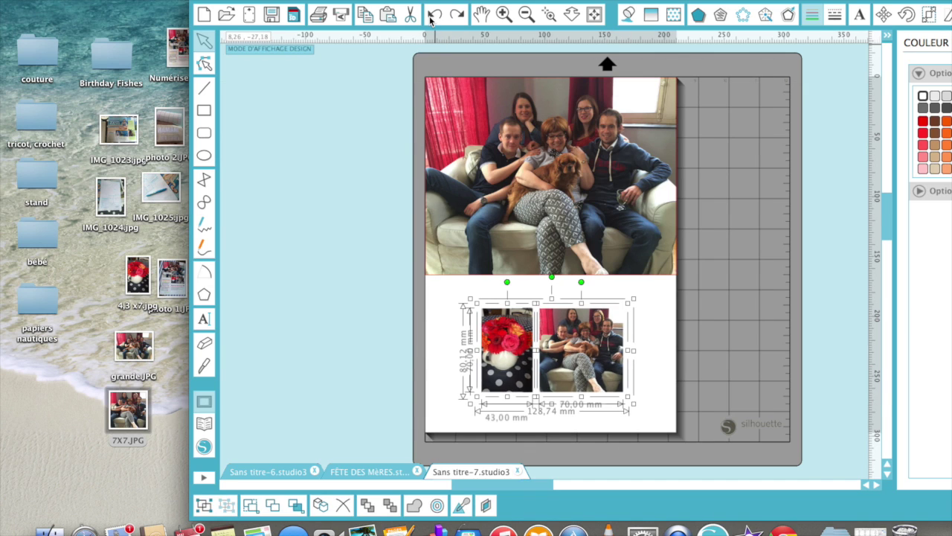
# Fill the outer frame around the two small photos with white
pyautogui.click(643, 320)
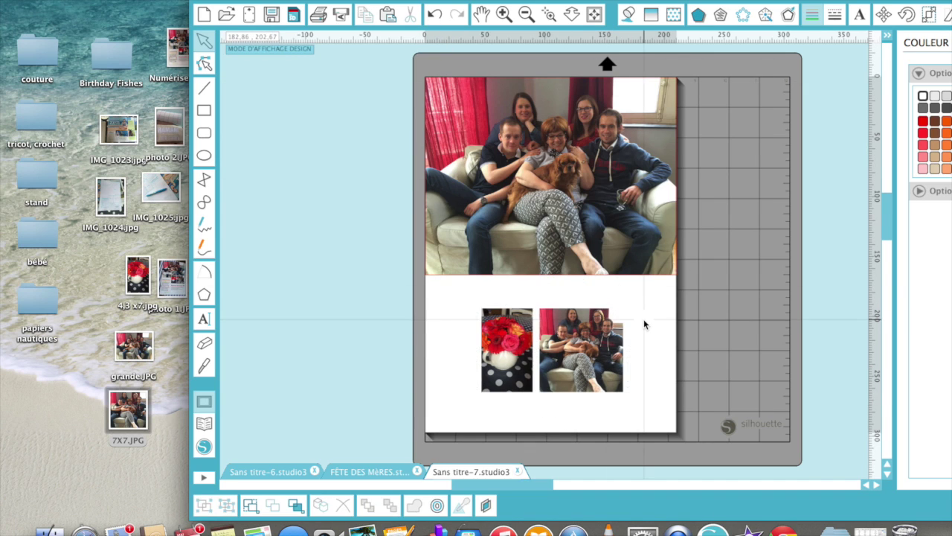
pyautogui.click(597, 322)
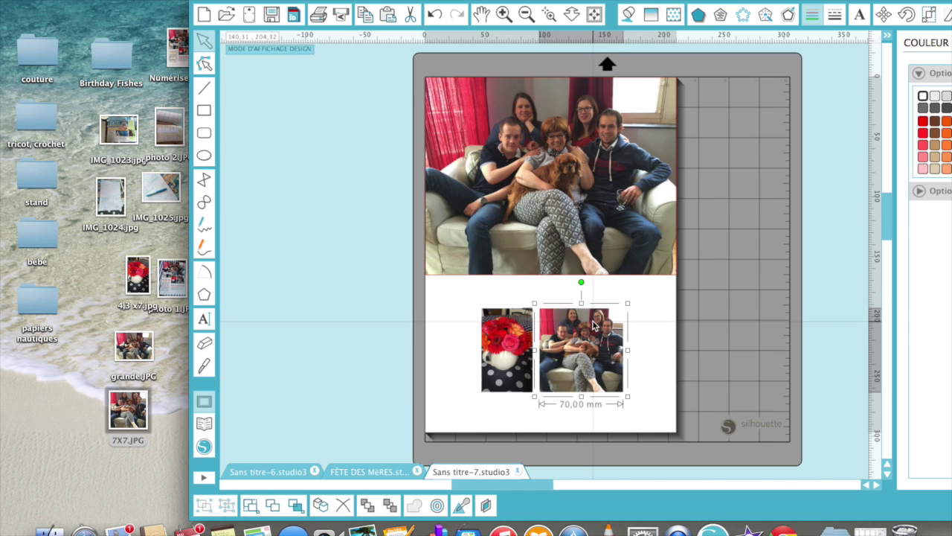
pyautogui.click(549, 297)
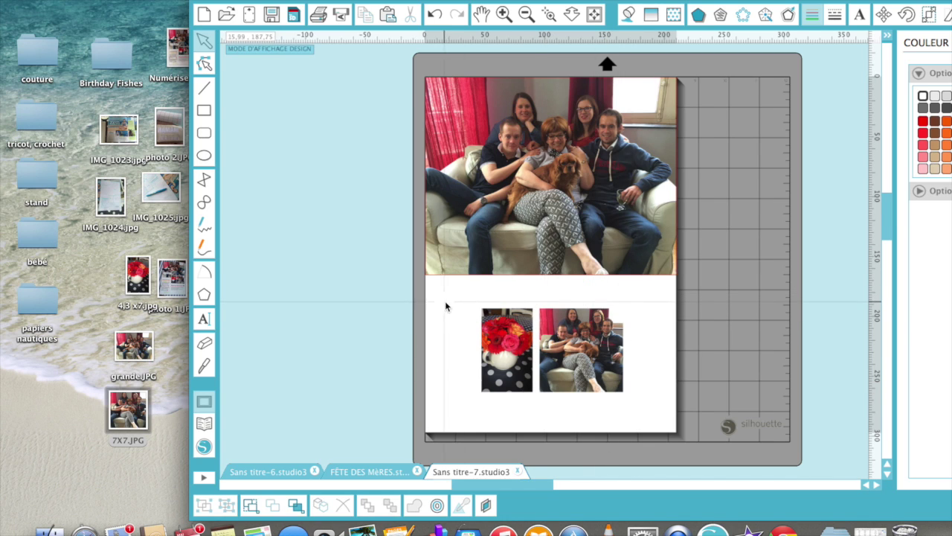
pyautogui.click(485, 298)
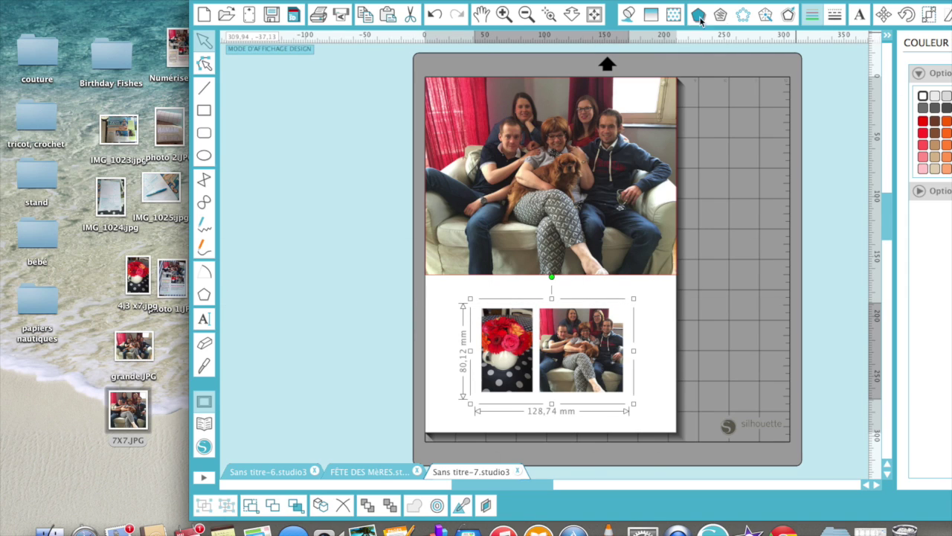
pyautogui.click(628, 16)
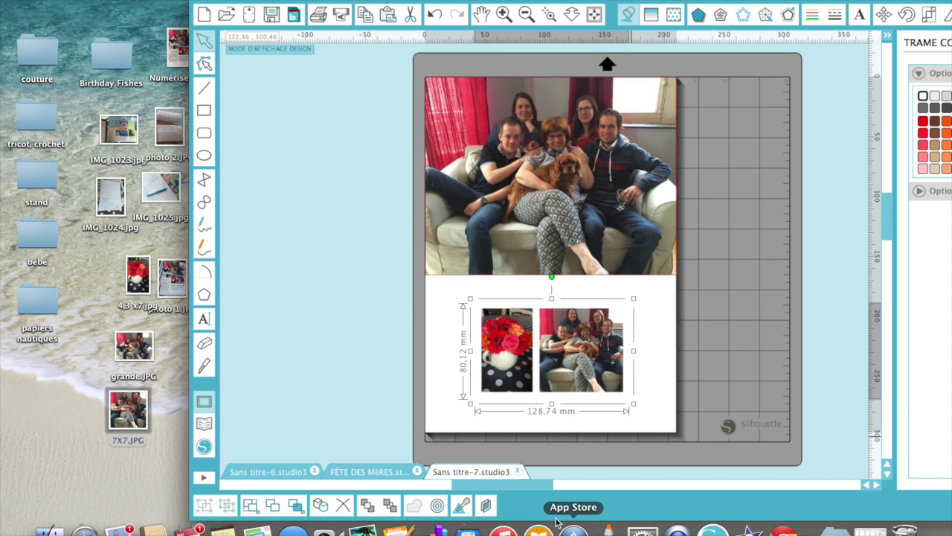
# Group the white frame with its two photos and move the group so it overlaps the large photo's lower right corner
pyautogui.moveTo(442, 289); pyautogui.dragTo(655, 418)
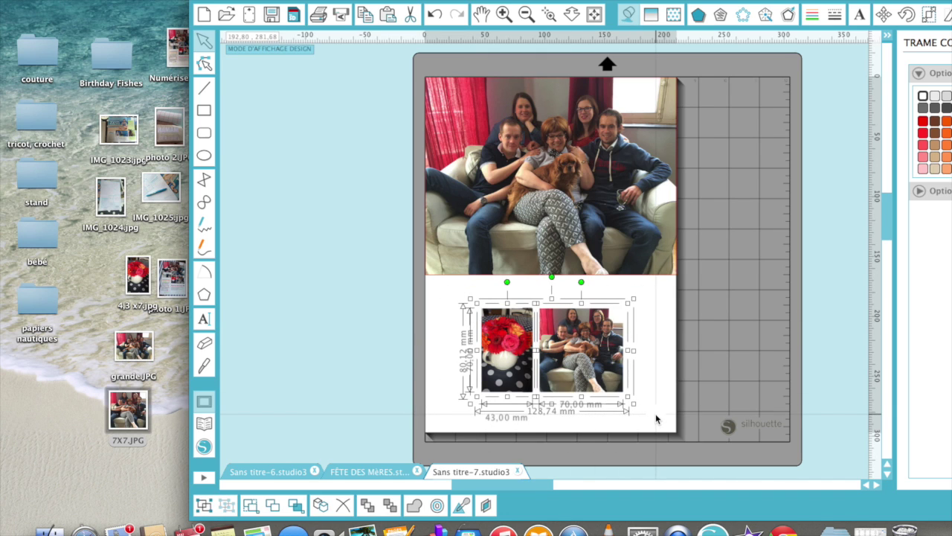
pyautogui.moveTo(590, 379); pyautogui.dragTo(629, 319)
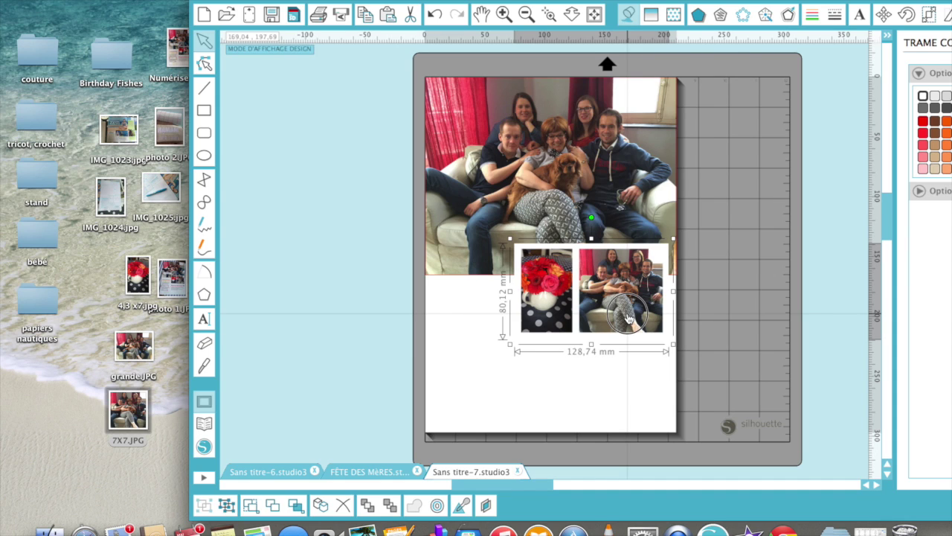
pyautogui.moveTo(627, 318); pyautogui.dragTo(629, 316)
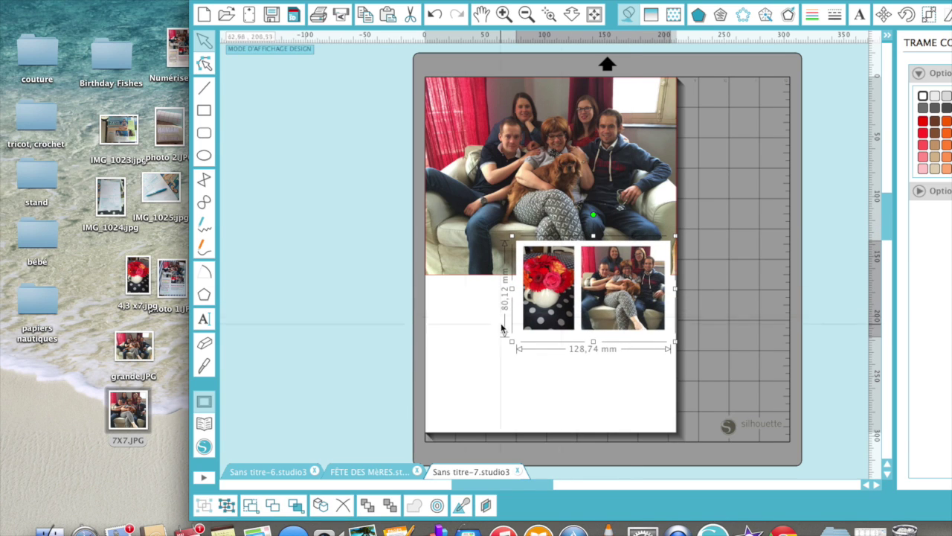
# Set the line colour of the large family photo's outline to white
pyautogui.click(474, 277)
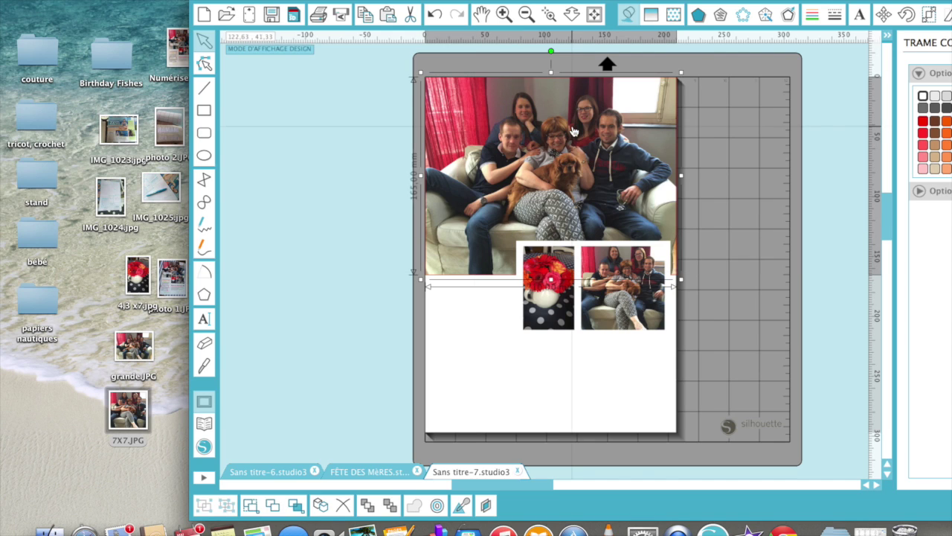
pyautogui.click(814, 15)
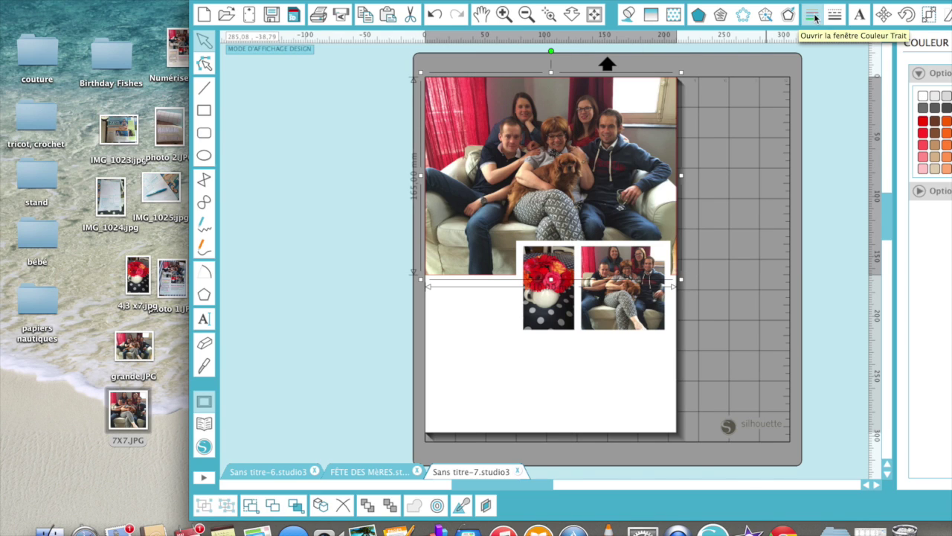
pyautogui.click(923, 100)
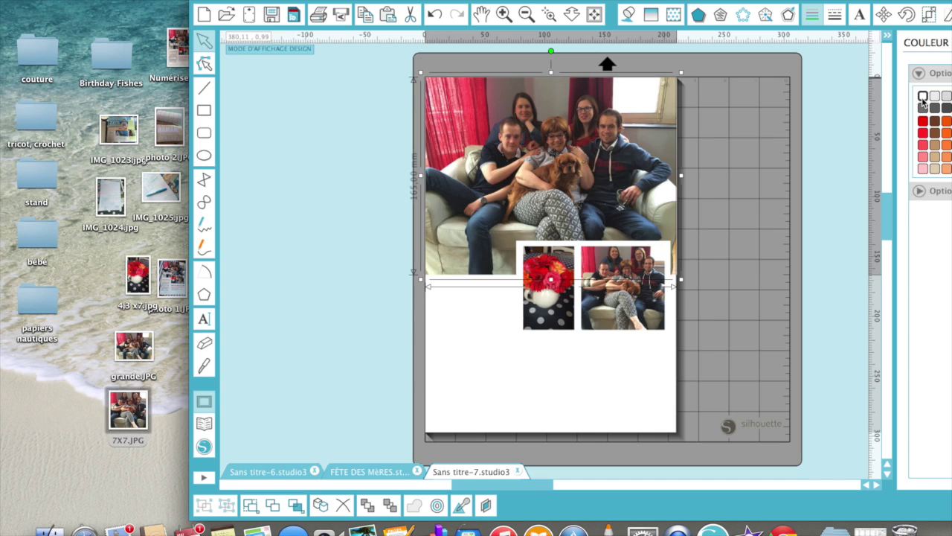
pyautogui.click(743, 221)
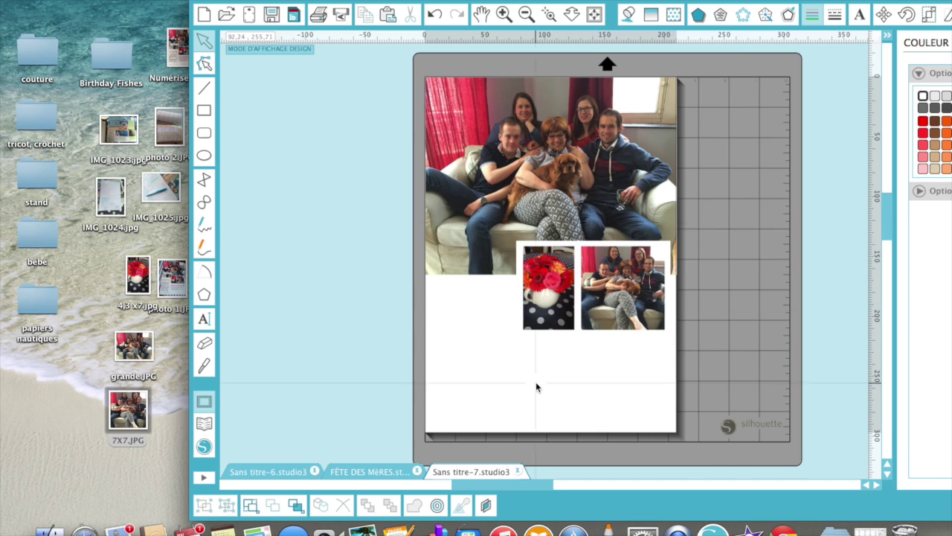
# Draw a rectangle about 67 mm wide and 103 mm high below the large photo, to the left of the framed photos
pyautogui.click(203, 112)
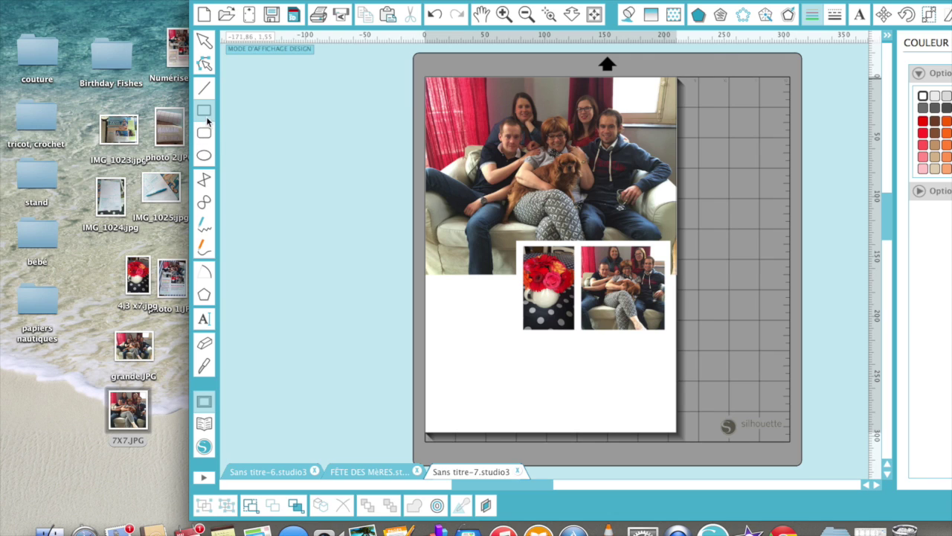
pyautogui.click(206, 113)
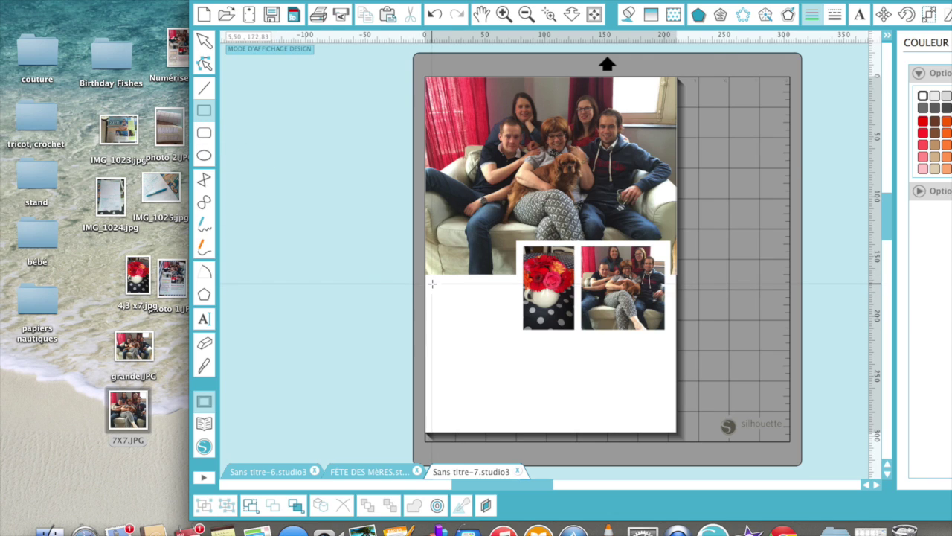
pyautogui.moveTo(433, 284)
pyautogui.mouseDown()
pyautogui.moveTo(521, 385)
pyautogui.moveTo(506, 393)
pyautogui.moveTo(512, 408)
pyautogui.mouseUp()
pyautogui.click(489, 407)
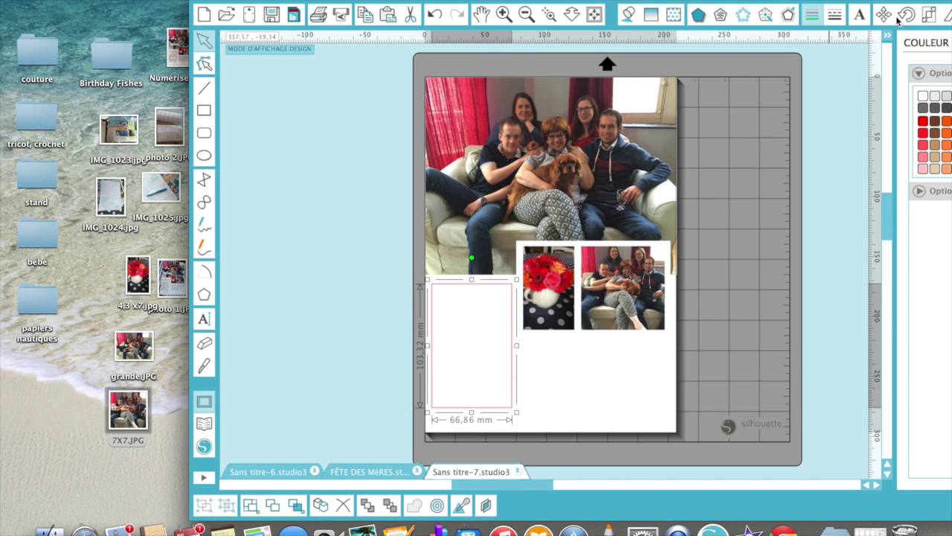
# Resize the new rectangle to 60 mm wide and 90 mm high with the aspect unlocked
pyautogui.click(929, 16)
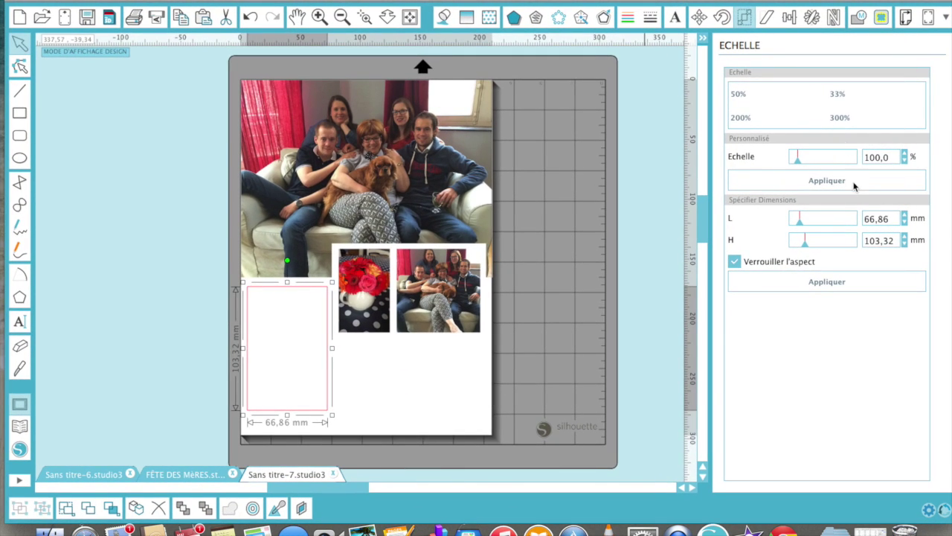
pyautogui.click(735, 262)
pyautogui.moveTo(891, 220); pyautogui.dragTo(832, 223)
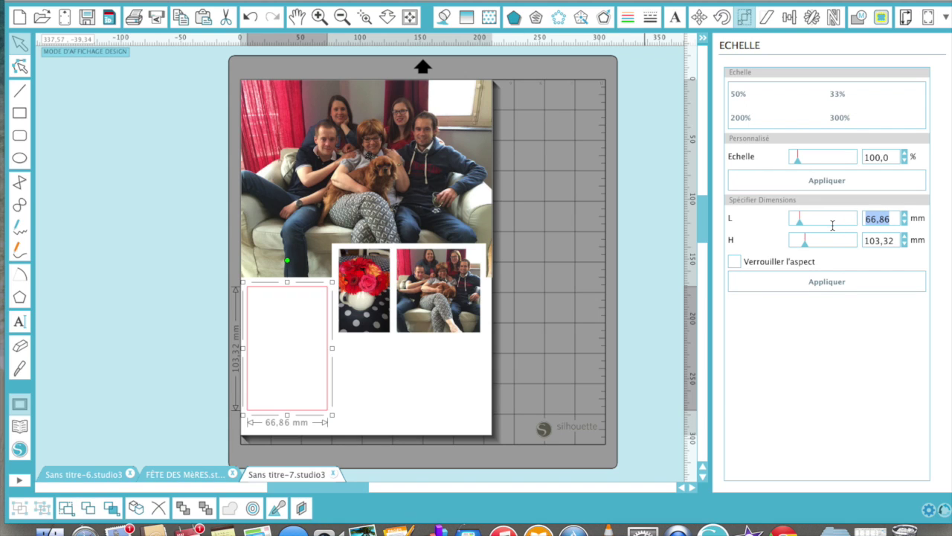
pyautogui.write('60')
pyautogui.press('Tab')
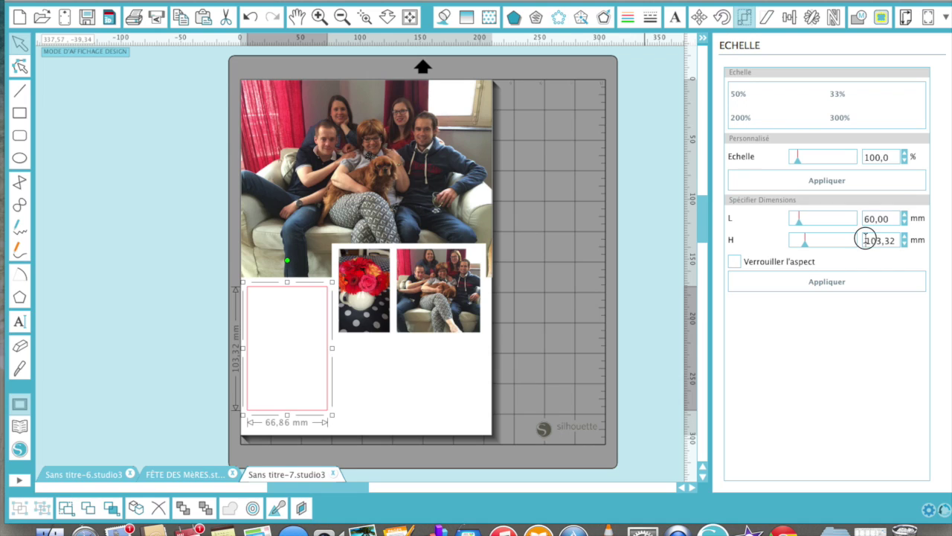
pyautogui.write('90')
pyautogui.click(851, 281)
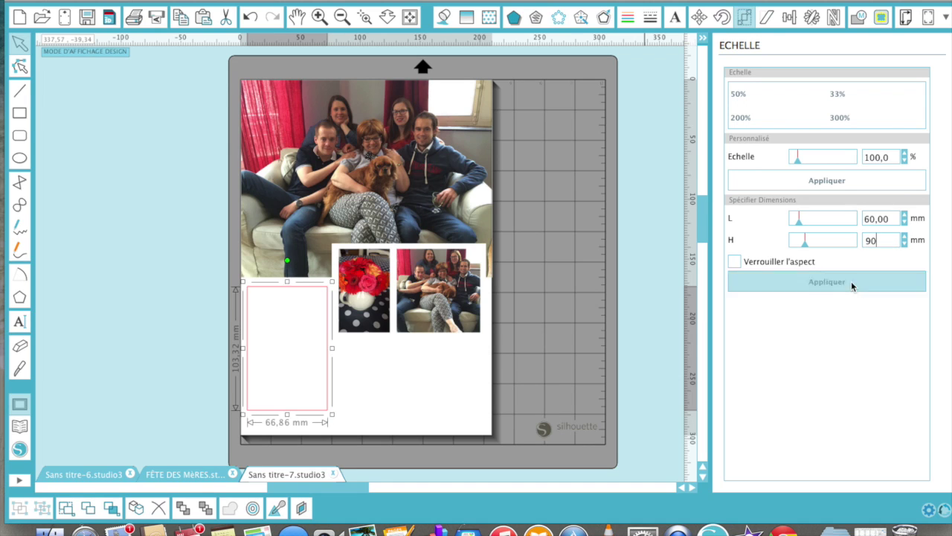
# Move the 60 by 90 mm rectangle up and right, just beneath the large photo and against the white frame
pyautogui.click(295, 293)
pyautogui.moveTo(295, 297); pyautogui.dragTo(296, 286)
pyautogui.click(295, 280)
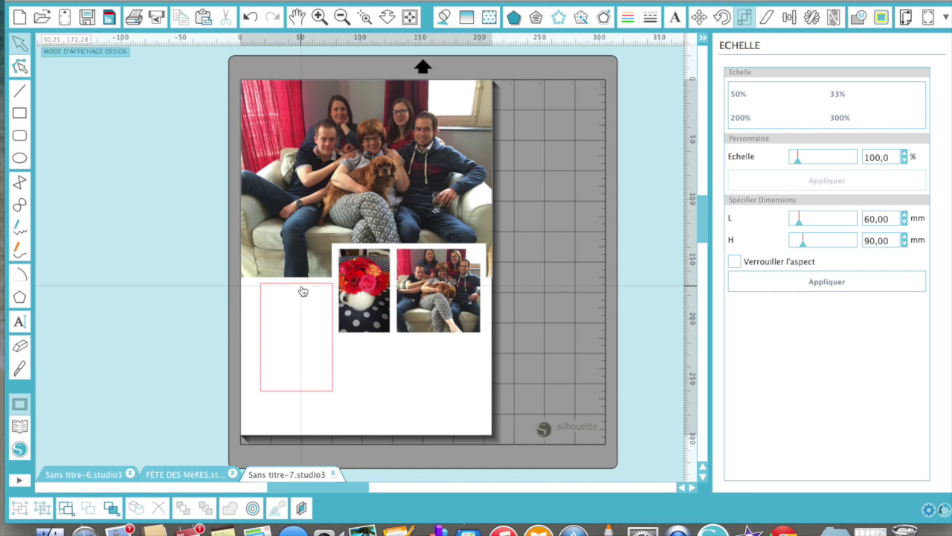
# Shift the 60 by 90 mm rectangle slightly left, leaving a small gap beside the white frame
pyautogui.moveTo(303, 291); pyautogui.dragTo(294, 291)
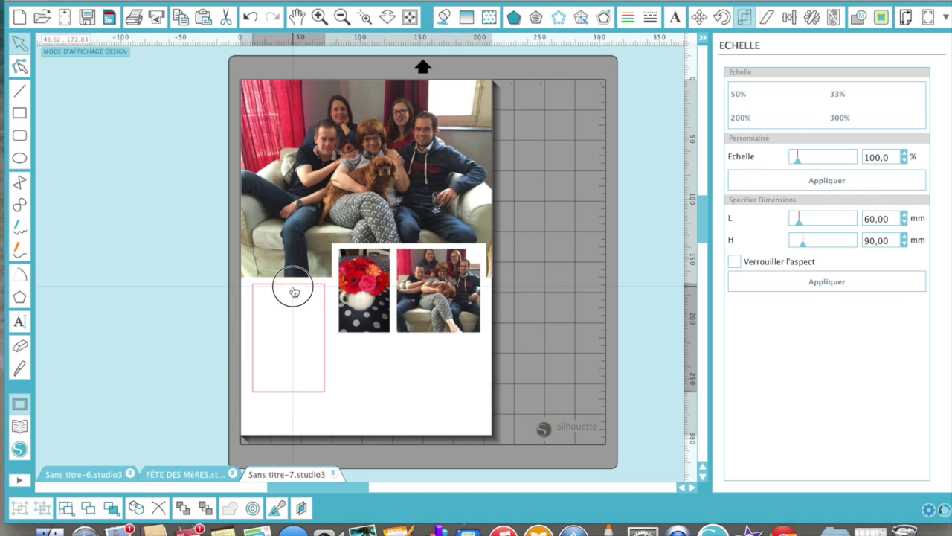
pyautogui.moveTo(294, 291); pyautogui.dragTo(293, 291)
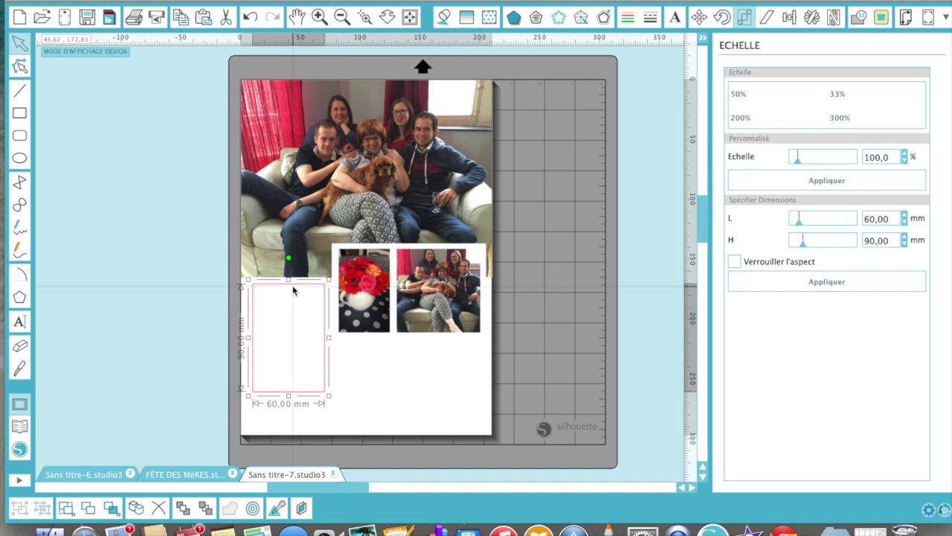
# Draw a rectangle about 123 mm wide and 43 mm high below the framed photos
pyautogui.click(23, 119)
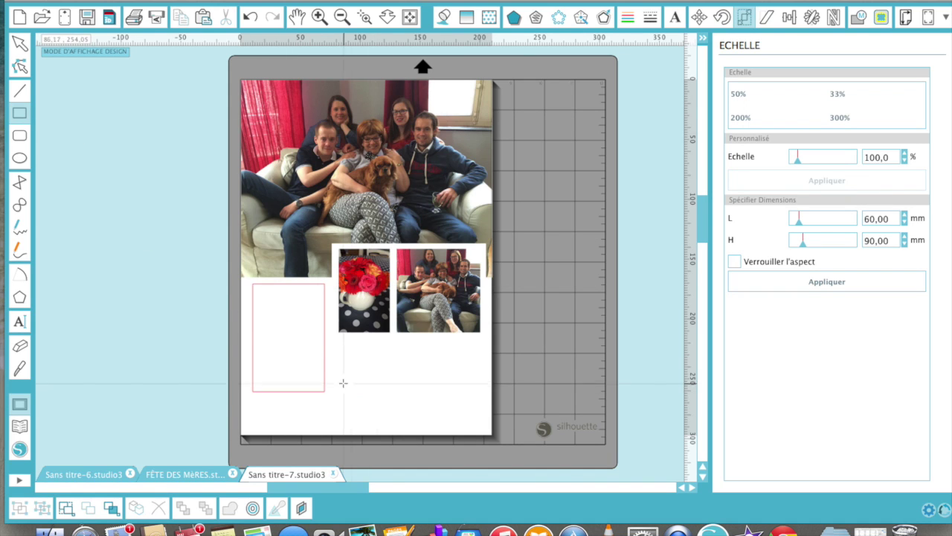
pyautogui.moveTo(334, 349)
pyautogui.mouseDown()
pyautogui.moveTo(433, 423)
pyautogui.moveTo(481, 400)
pyautogui.mouseUp()
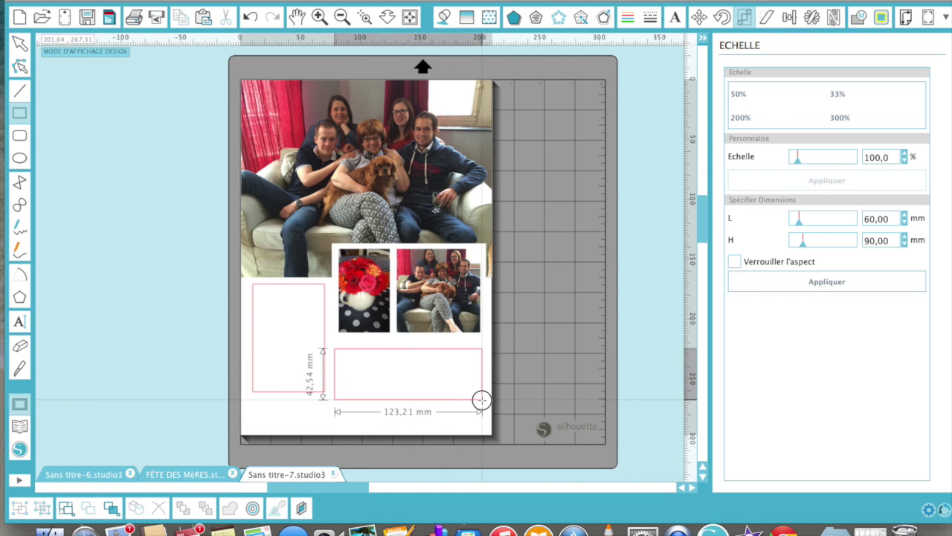
pyautogui.moveTo(482, 399); pyautogui.dragTo(482, 400)
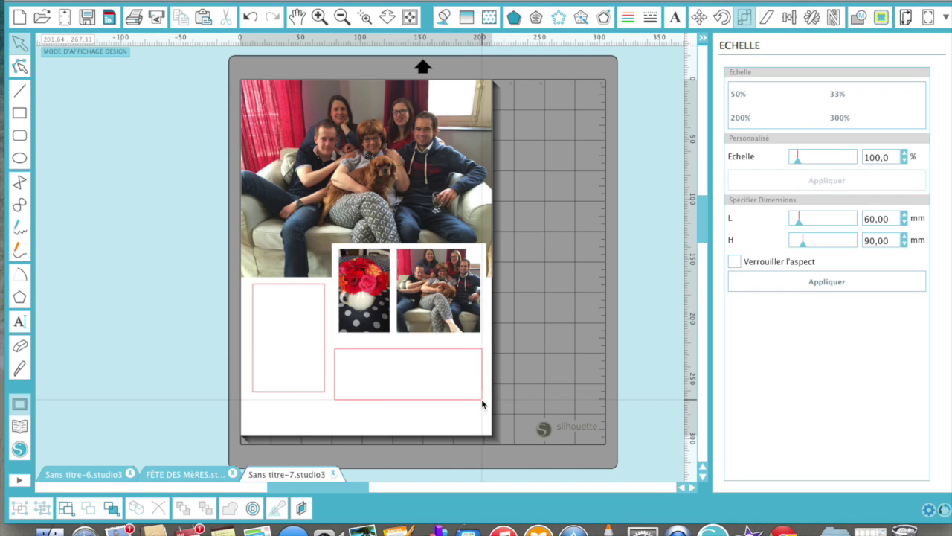
# Align the wide rectangle's left edge with the flower photo just above it and narrow the rectangle to about 119 mm to match the photo pair
pyautogui.moveTo(433, 355); pyautogui.dragTo(434, 336)
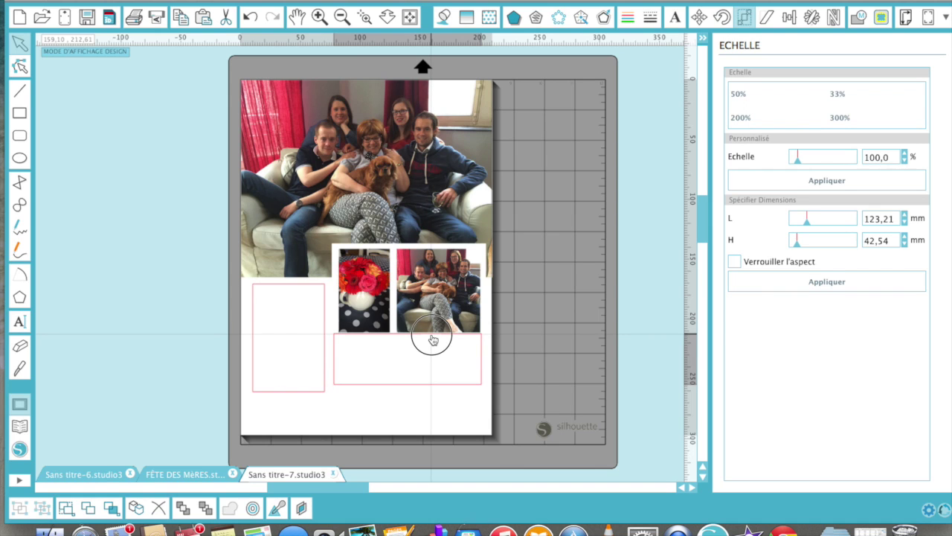
pyautogui.click(432, 337)
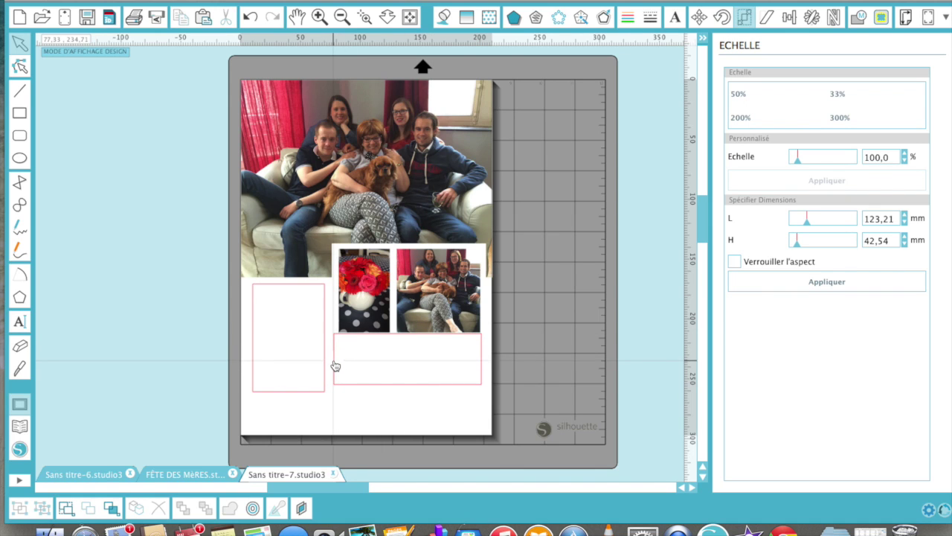
pyautogui.moveTo(335, 365); pyautogui.dragTo(338, 365)
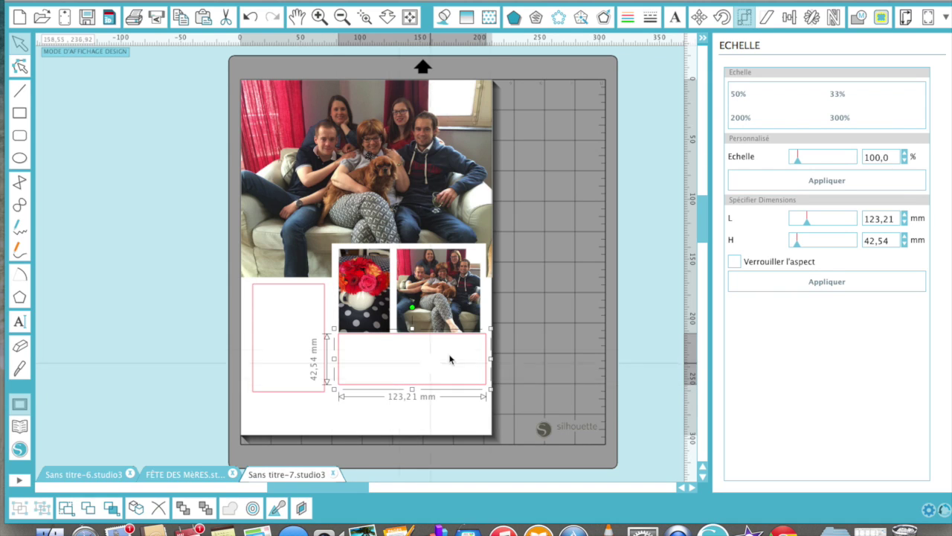
pyautogui.moveTo(491, 360); pyautogui.dragTo(486, 363)
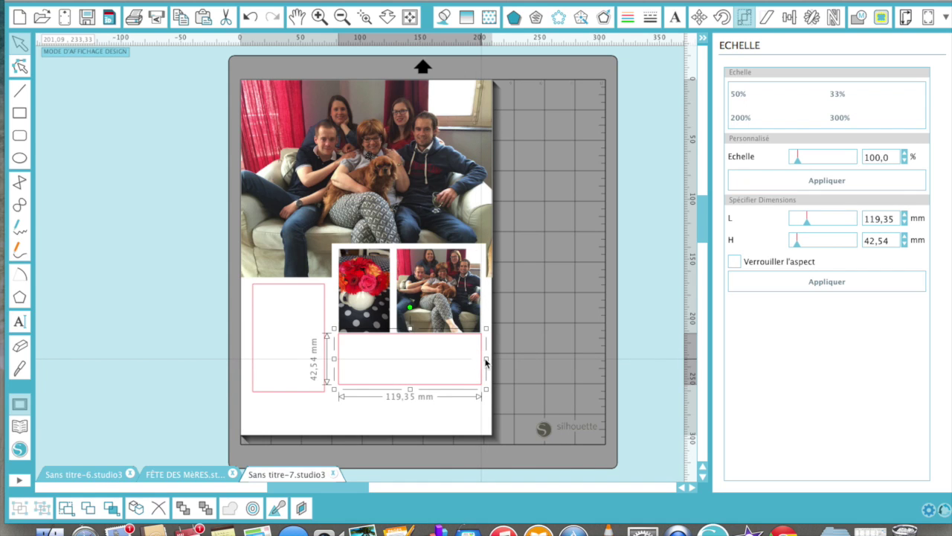
# Nudge the wide rectangle down until its lower edge lines up with the bottom of the tall rectangle
pyautogui.press('Down')
pyautogui.press('Down')
pyautogui.press('Down')
pyautogui.press('Down')
pyautogui.press('Down')
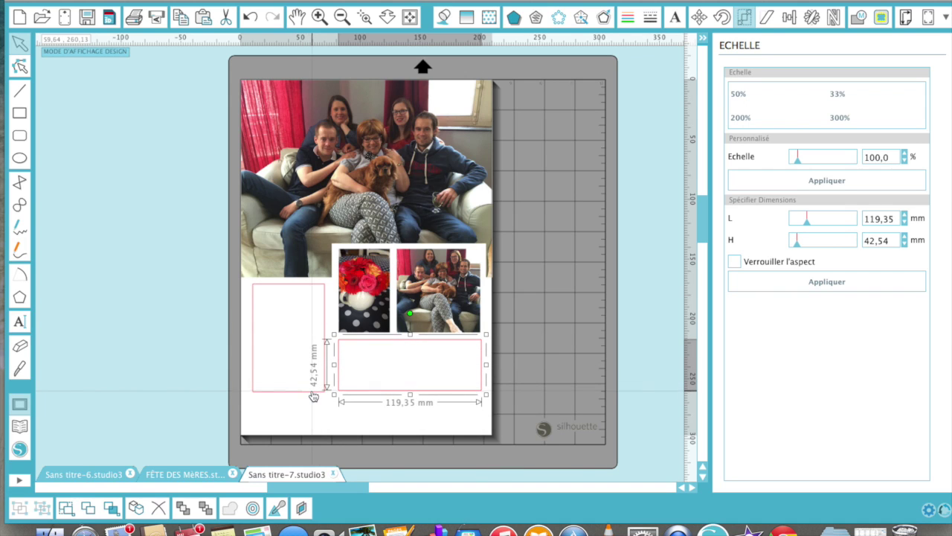
pyautogui.press('Down')
pyautogui.press('Down')
pyautogui.press('Down')
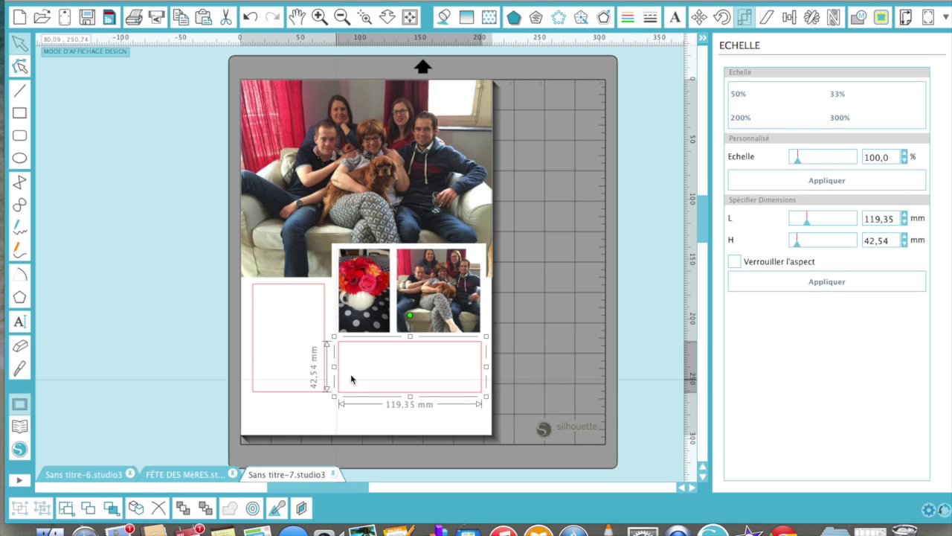
pyautogui.click(549, 365)
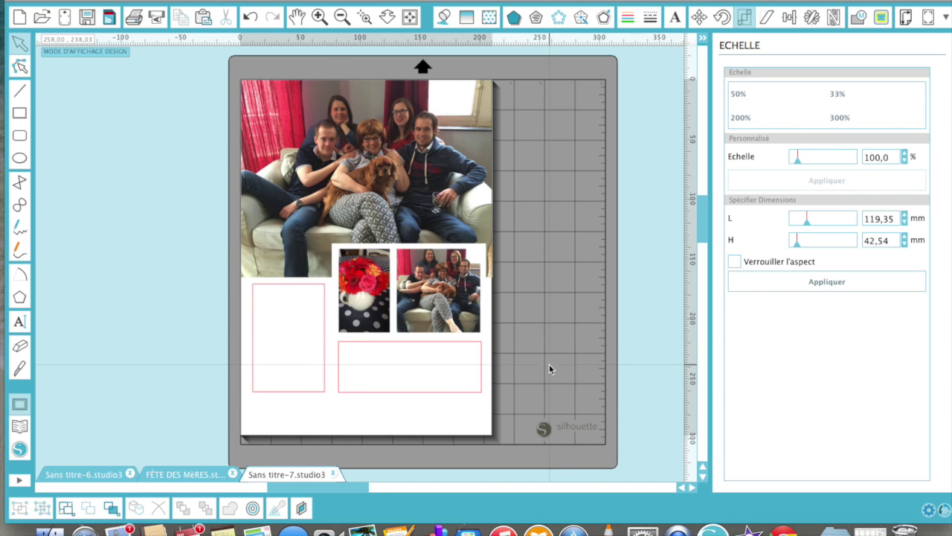
# Nudge the tall rectangle right until its right edge lines up with the left edge of the white frame
pyautogui.click(285, 287)
pyautogui.press('Right')
pyautogui.press('Right')
pyautogui.press('Right')
pyautogui.press('Right')
pyautogui.press('Right')
pyautogui.press('Right')
pyautogui.press('Right')
pyautogui.press('Right')
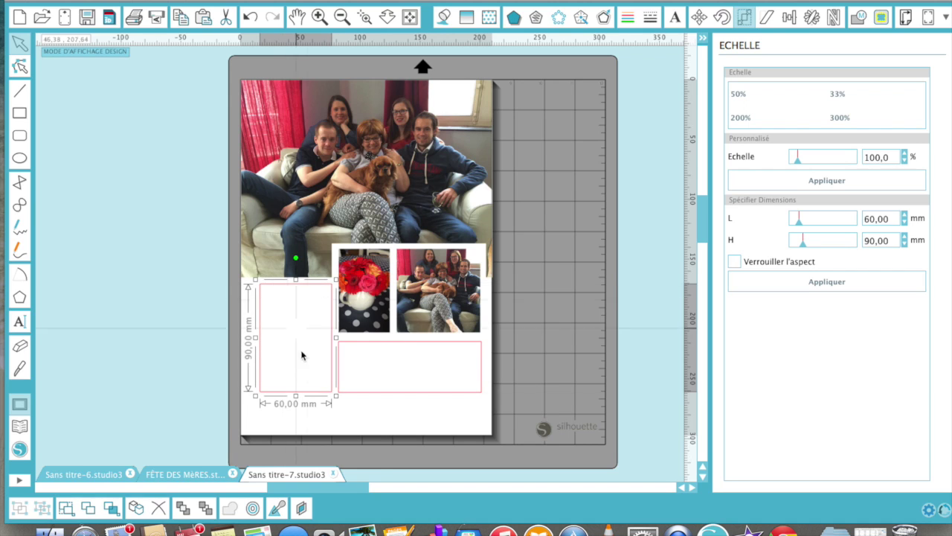
pyautogui.click(378, 430)
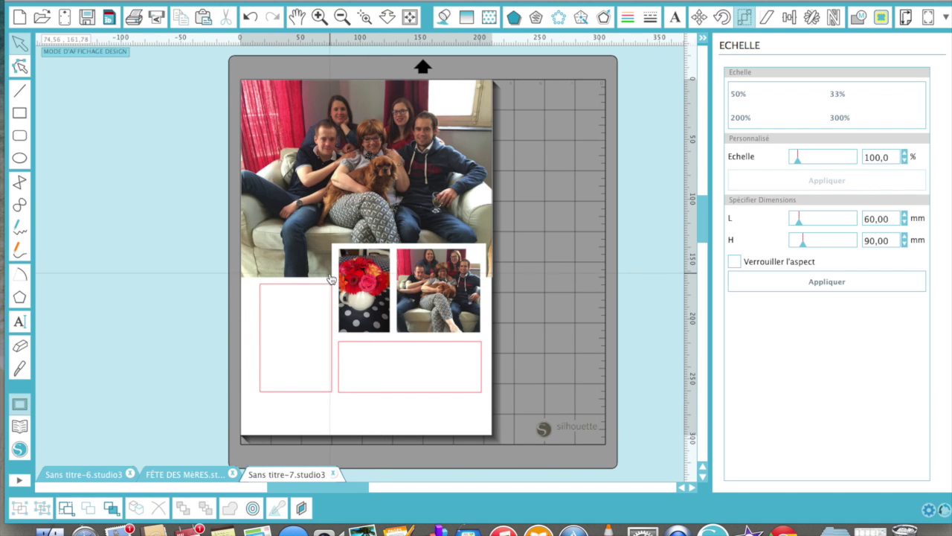
pyautogui.click(320, 392)
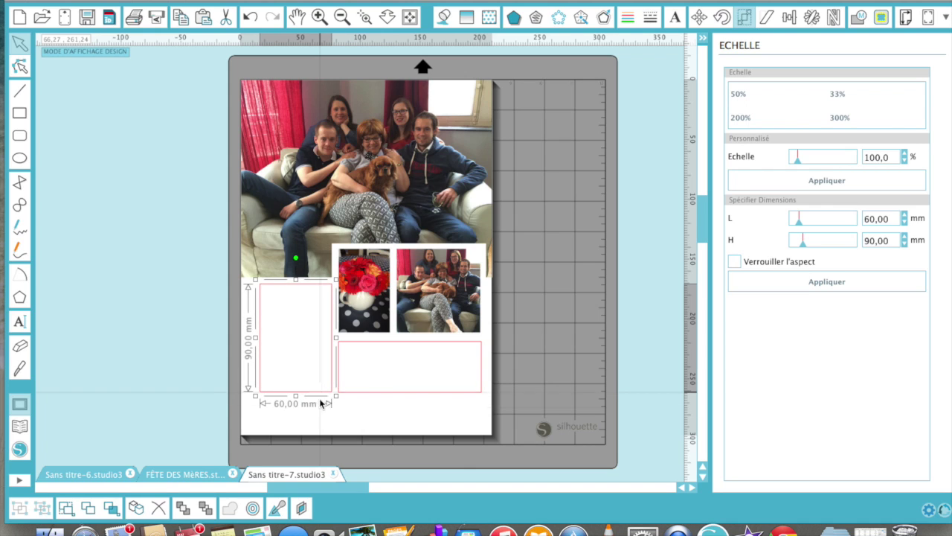
pyautogui.click(422, 423)
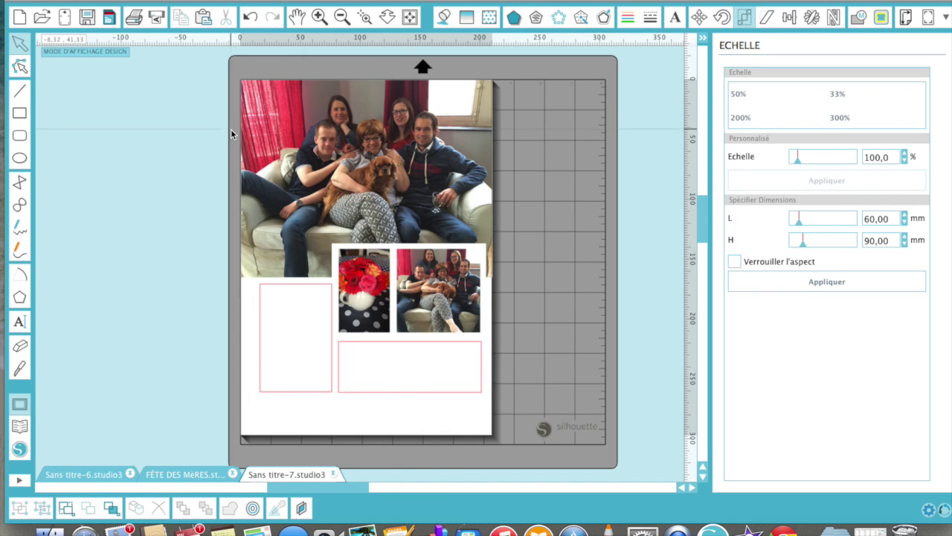
# Add the text "le plus" in the upper part of the tall rectangle
pyautogui.click(369, 19)
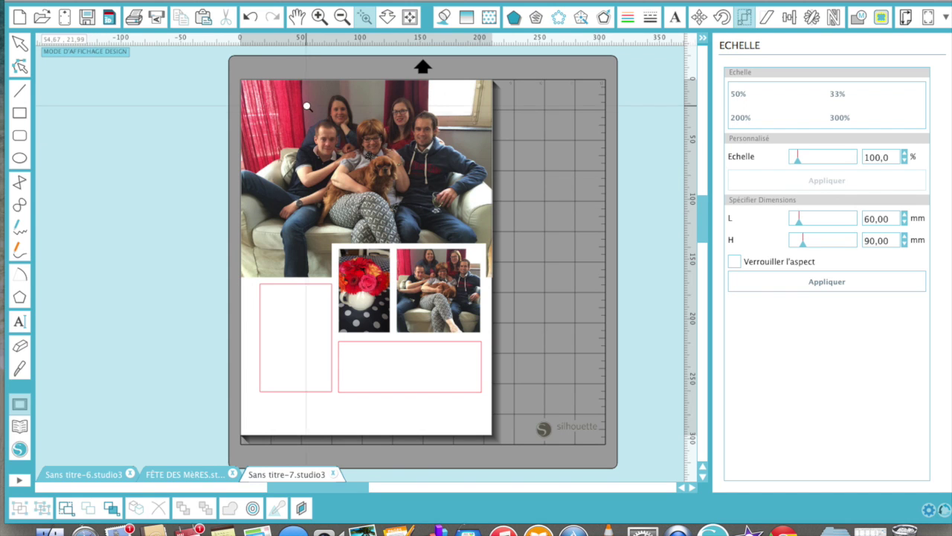
pyautogui.moveTo(181, 280); pyautogui.dragTo(620, 435)
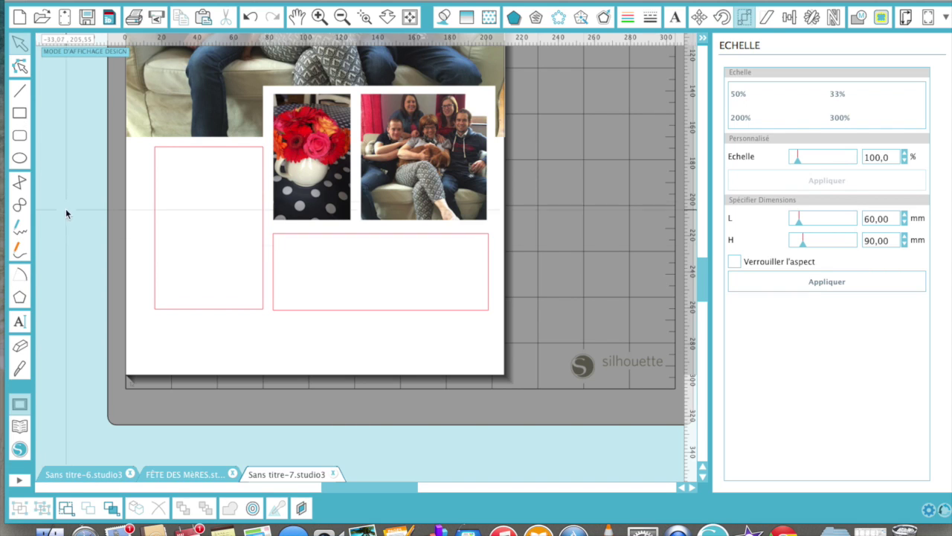
pyautogui.click(19, 326)
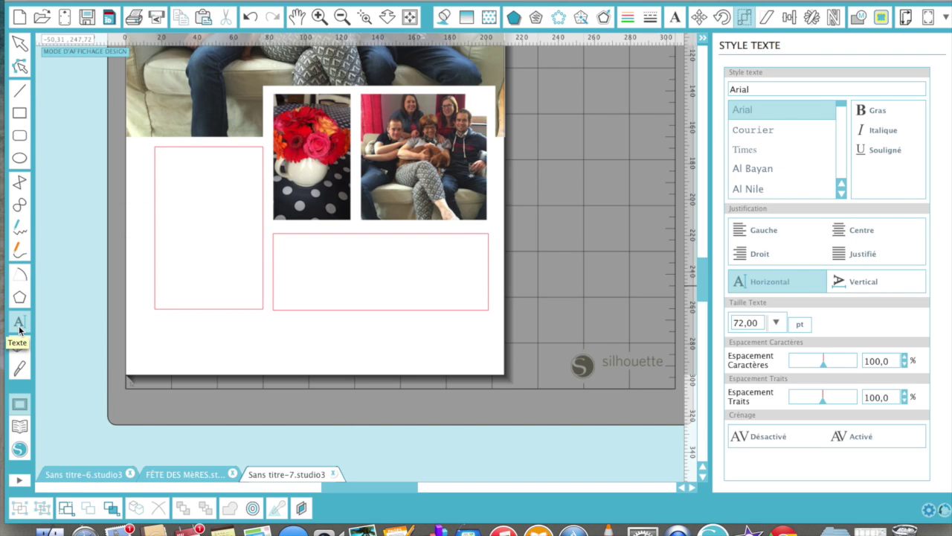
pyautogui.click(168, 176)
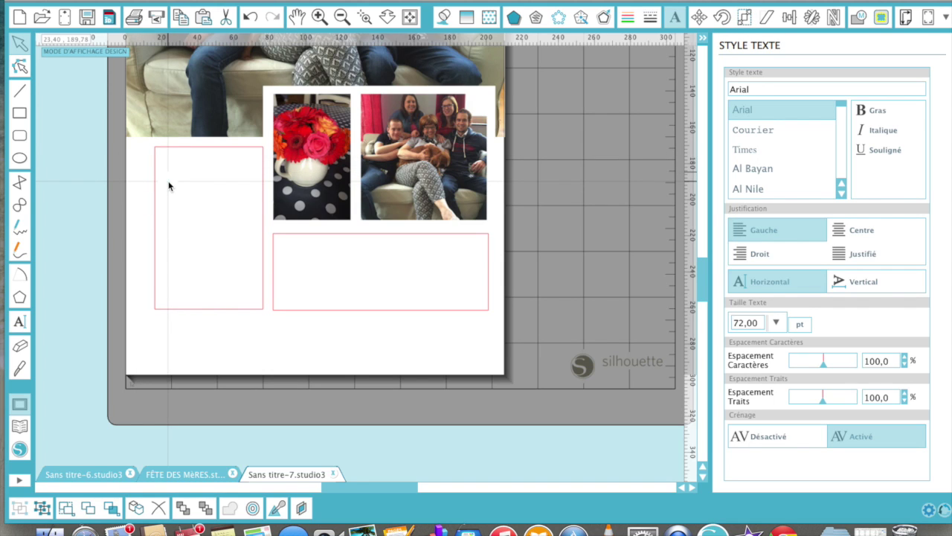
pyautogui.write('le plus')
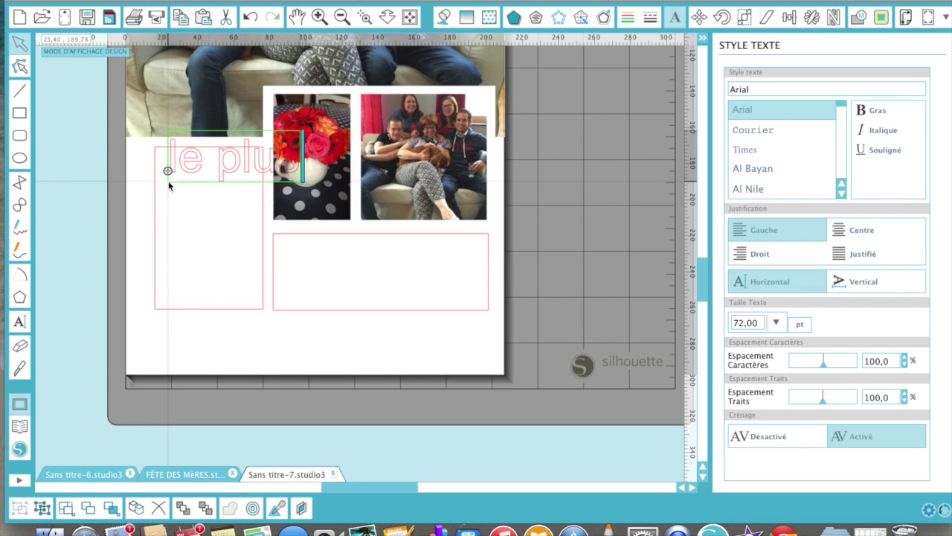
pyautogui.click(222, 226)
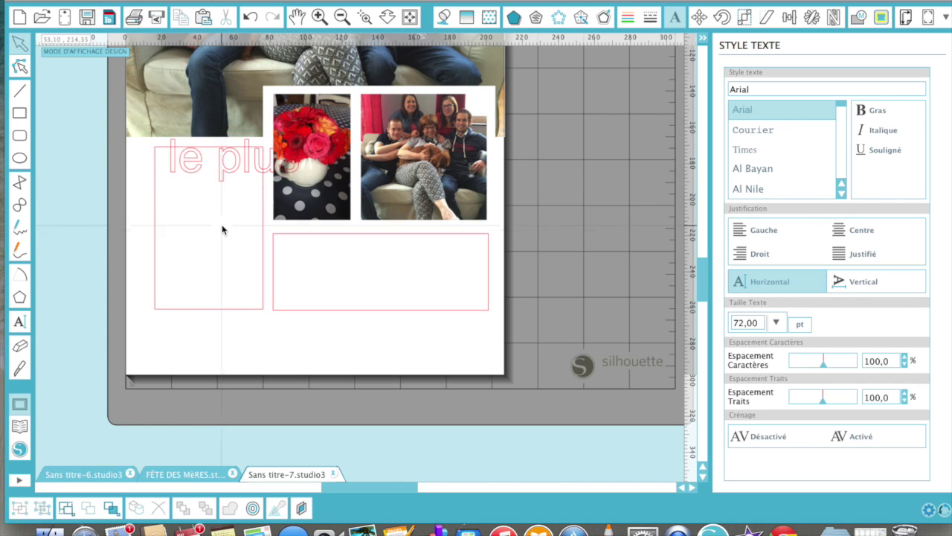
# Set the size of the "le plus" text to 14 pt
pyautogui.click(189, 176)
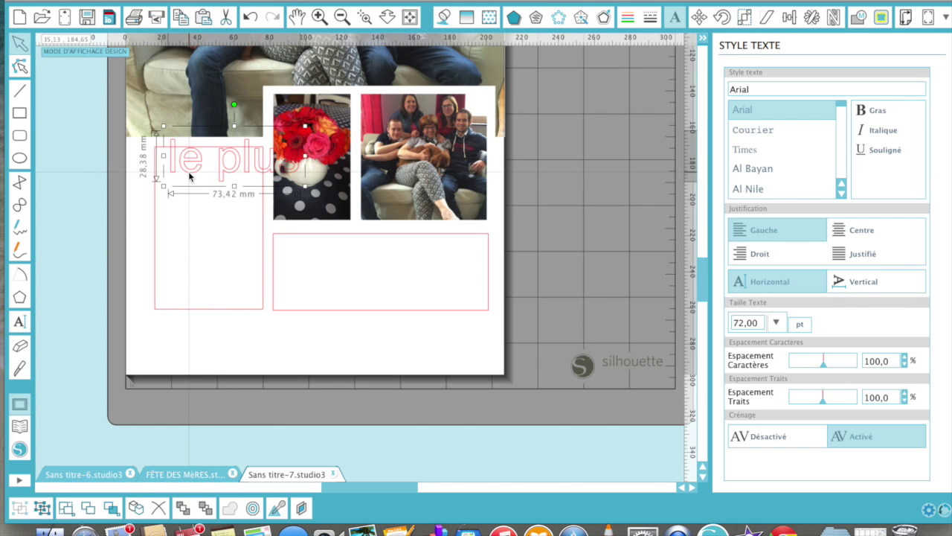
pyautogui.click(776, 323)
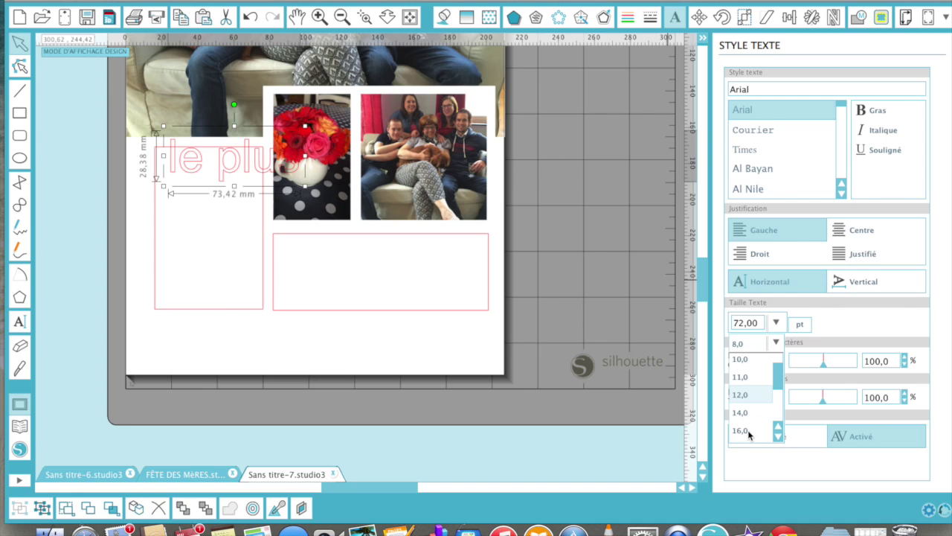
pyautogui.click(748, 421)
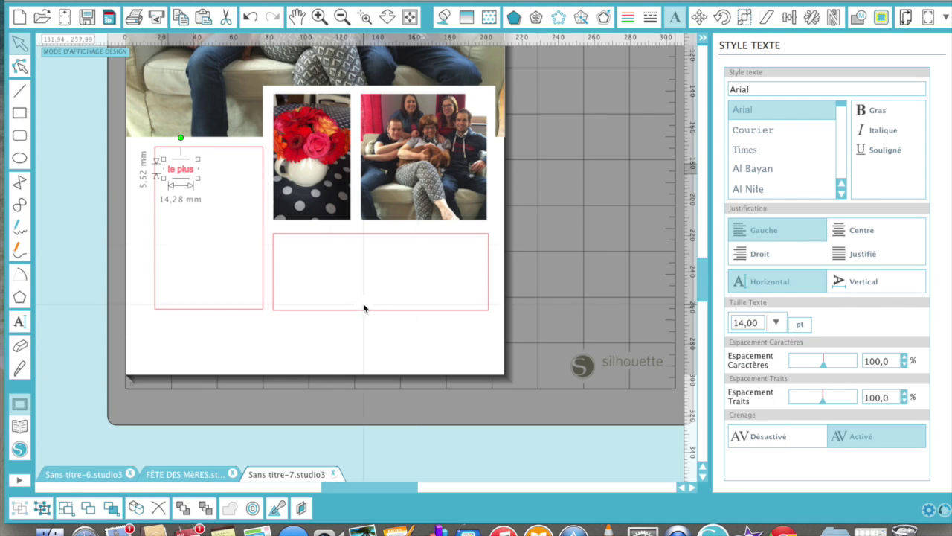
# Extend the text in the tall rectangle to read "le plus beau métier au monde"
pyautogui.click(194, 176)
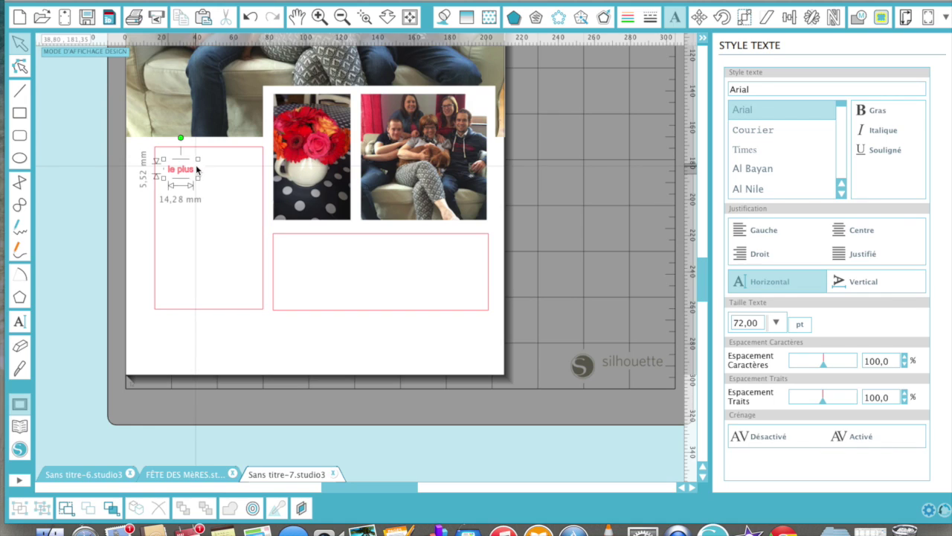
pyautogui.doubleClick(196, 170)
pyautogui.write('beau métier')
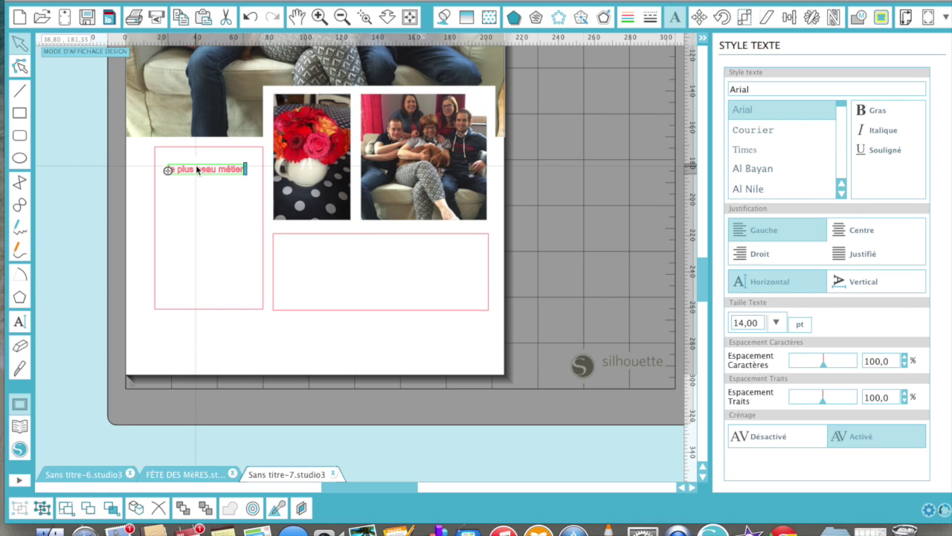
pyautogui.write(' au monde')
pyautogui.click(196, 238)
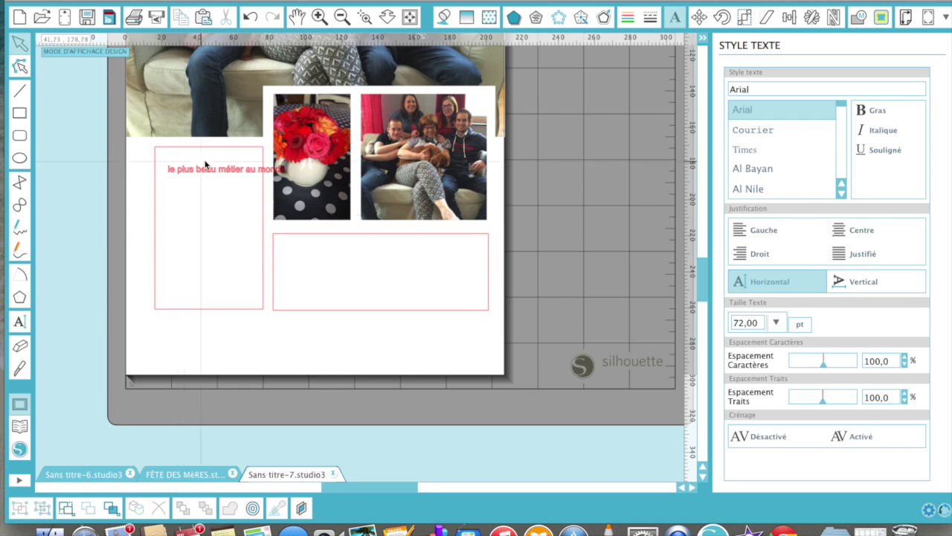
# Change the font of the "le plus beau métier au monde" text to Steelfish
pyautogui.click(218, 172)
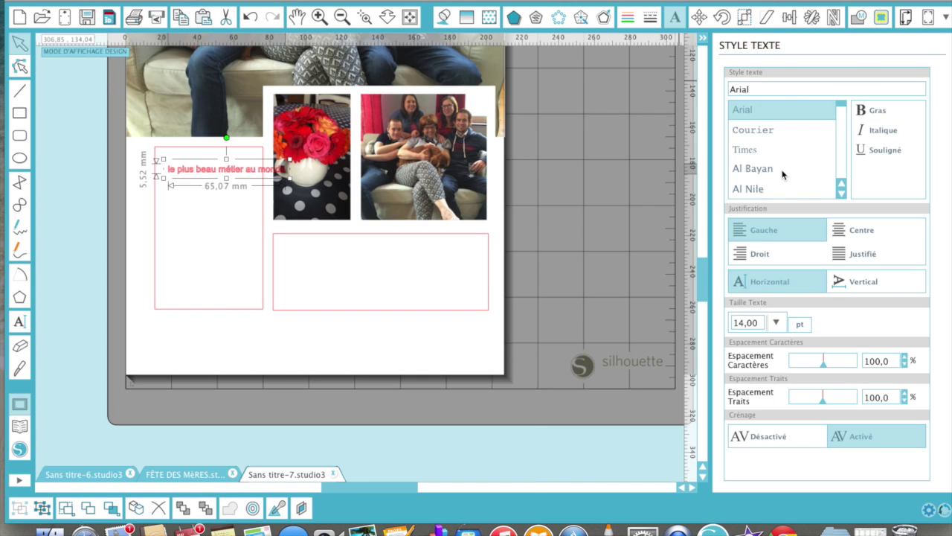
pyautogui.scroll(-1, 782, 175)
pyautogui.scroll(-3, 783, 175)
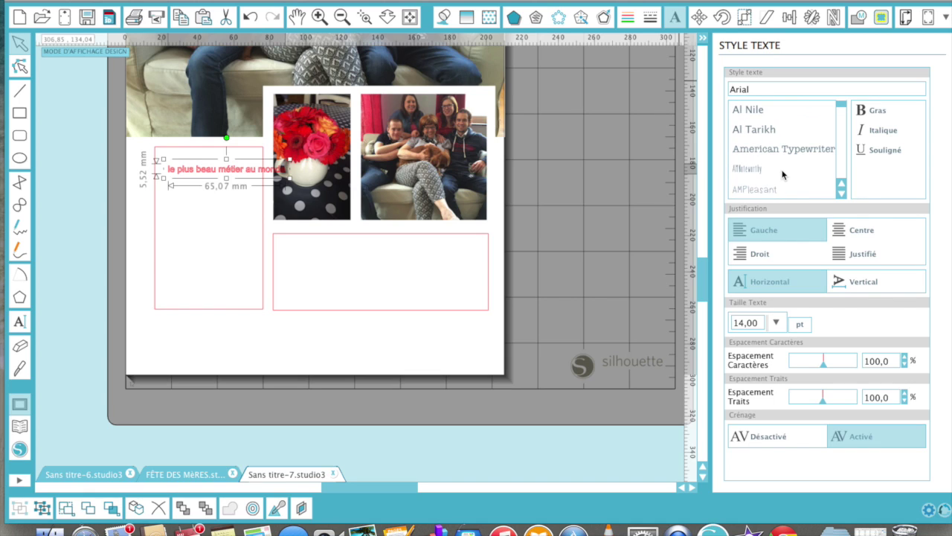
pyautogui.doubleClick(761, 87)
pyautogui.write('steelfish')
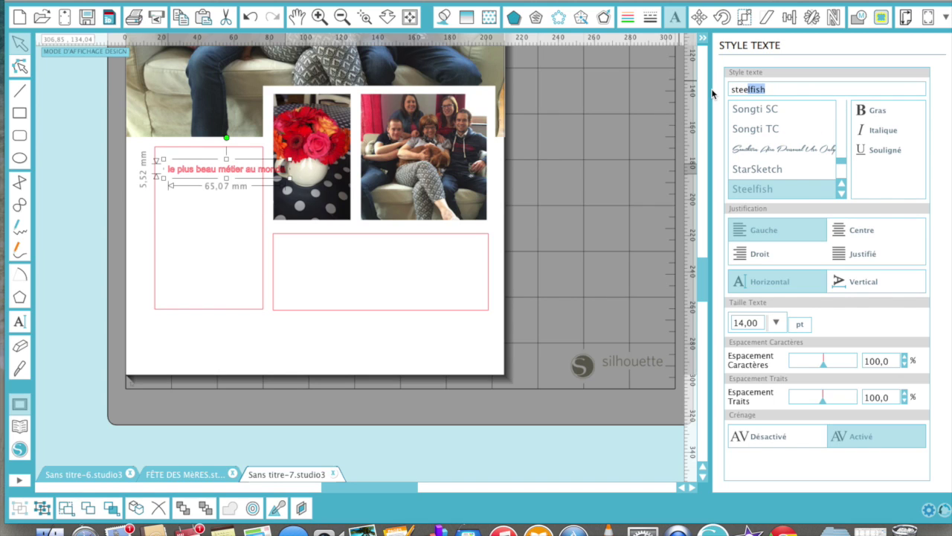
pyautogui.press('Return')
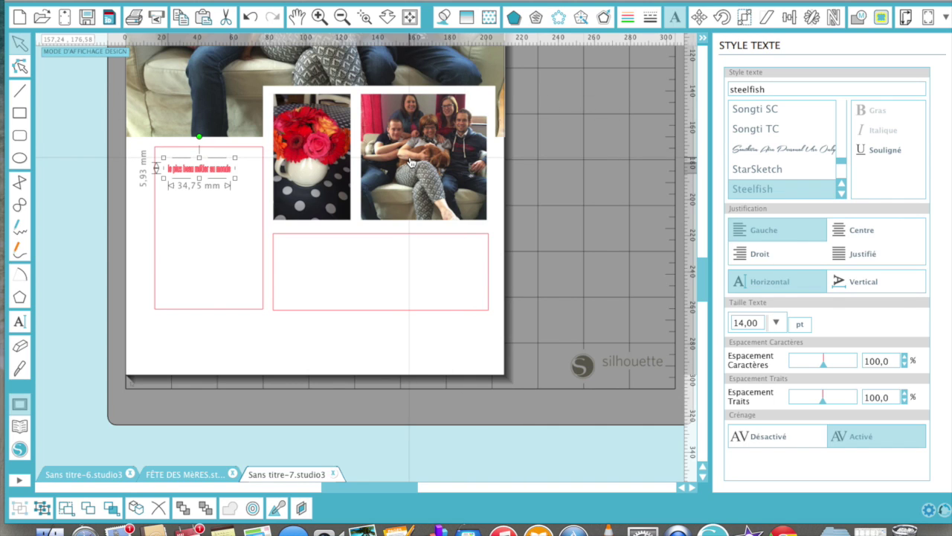
# Move the text to the top of the tall rectangle and enlarge it proportionally to about 55 mm wide, nearly filling the rectangle's width
pyautogui.click(235, 178)
pyautogui.moveTo(235, 179)
pyautogui.mouseDown()
pyautogui.moveTo(262, 188)
pyautogui.moveTo(240, 163)
pyautogui.mouseUp()
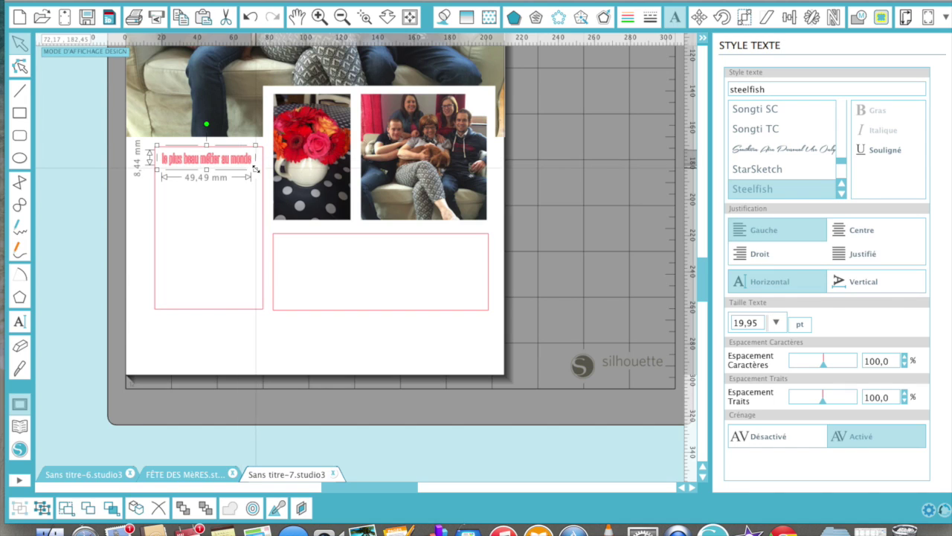
pyautogui.click(256, 170)
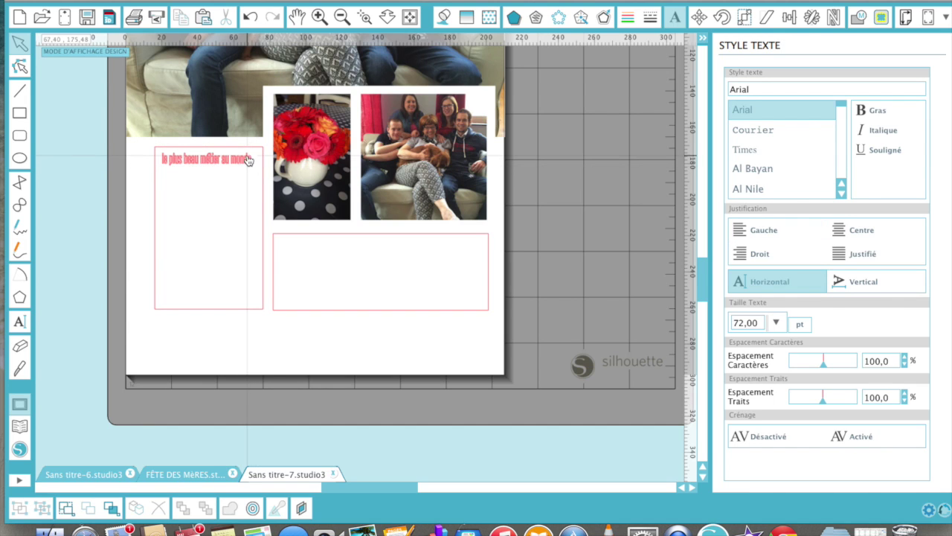
pyautogui.click(256, 170)
pyautogui.moveTo(256, 171); pyautogui.dragTo(265, 171)
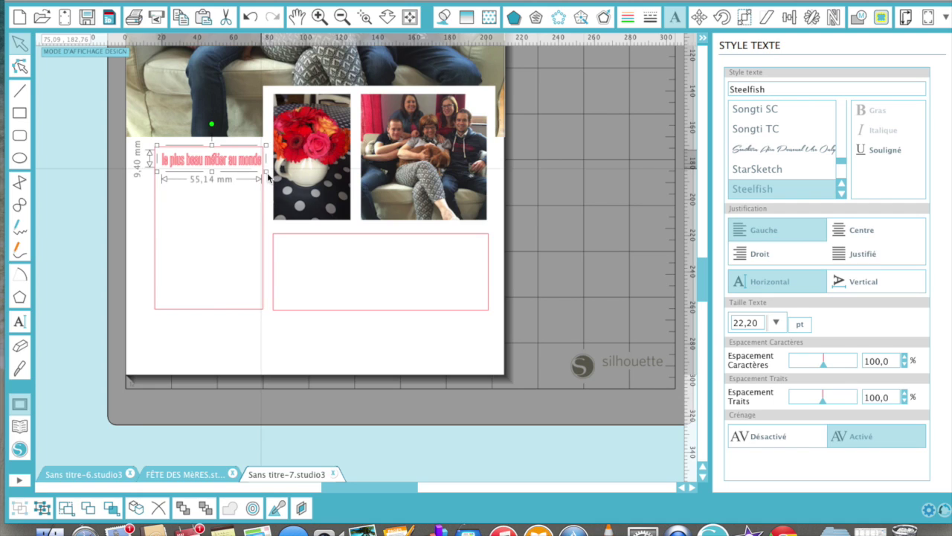
# Reposition the "le plus beau métier au monde" text slightly left and up, centring it across the top of the tall rectangle
pyautogui.click(364, 16)
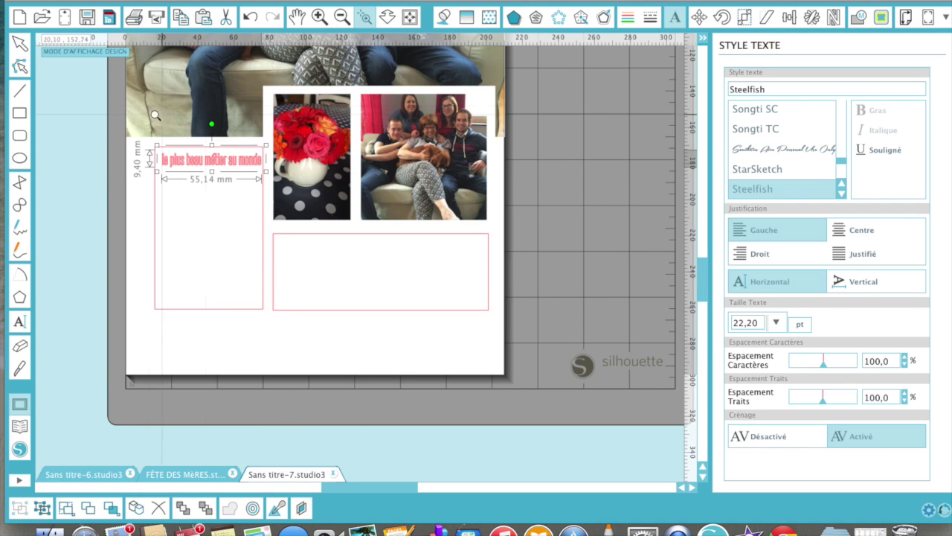
pyautogui.moveTo(79, 91); pyautogui.dragTo(468, 338)
pyautogui.click(227, 264)
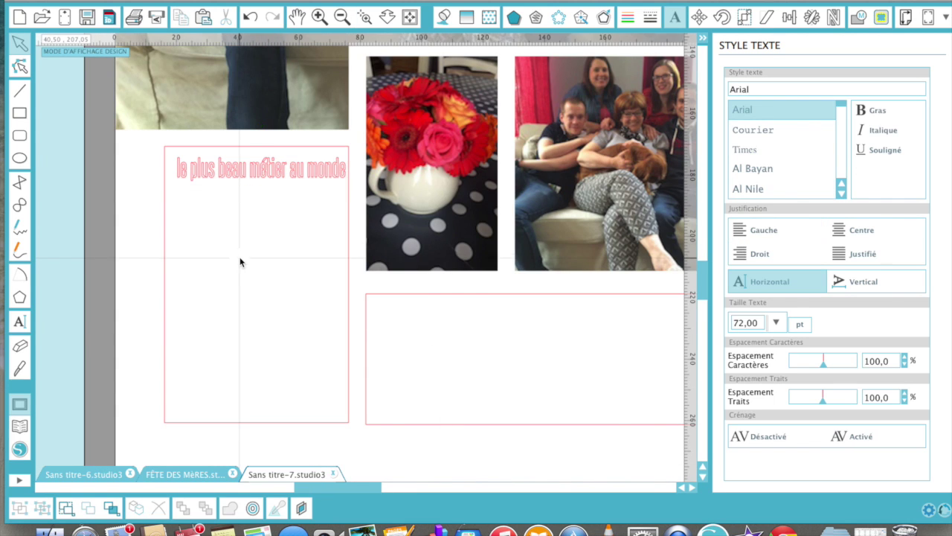
pyautogui.click(266, 170)
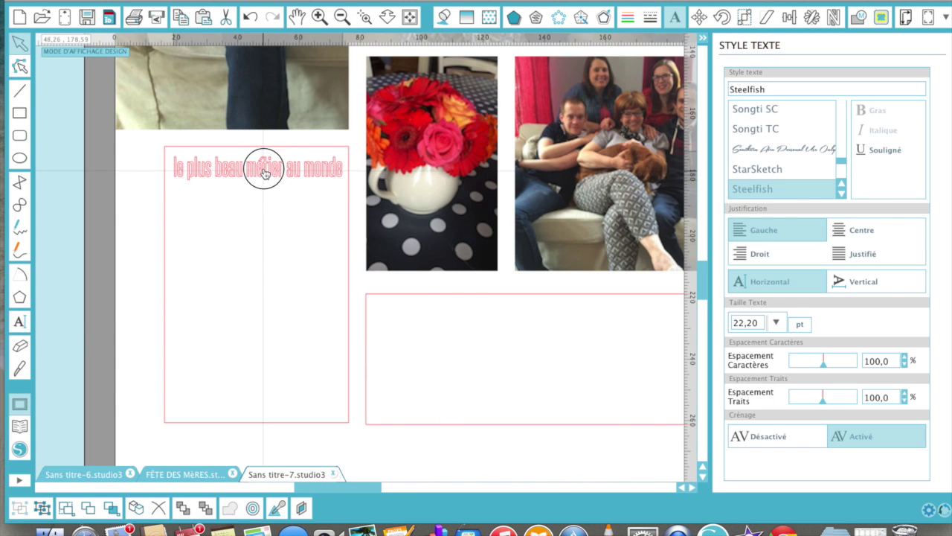
pyautogui.moveTo(266, 169); pyautogui.dragTo(263, 172)
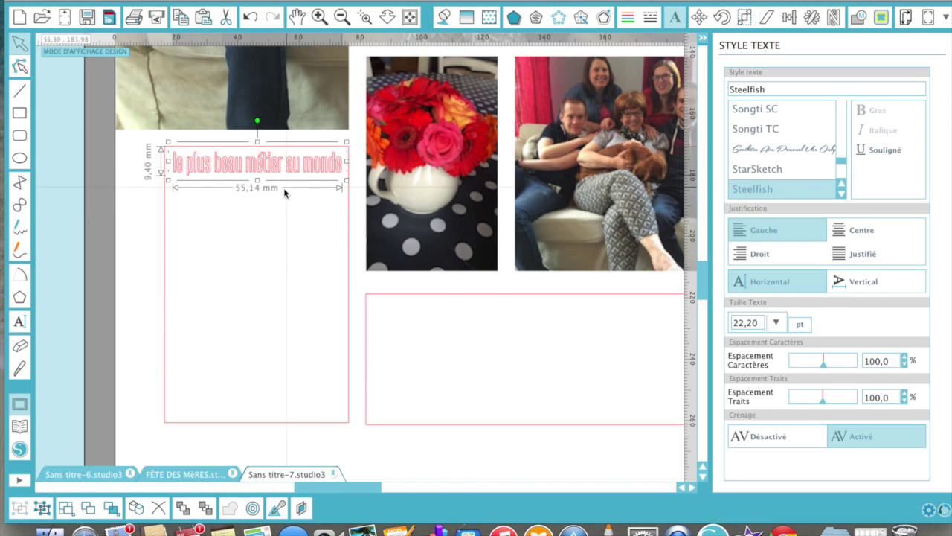
# Fill the "le plus beau métier au monde" text with an orange sampled from the flower photo and make its outline transparent
pyautogui.click(444, 18)
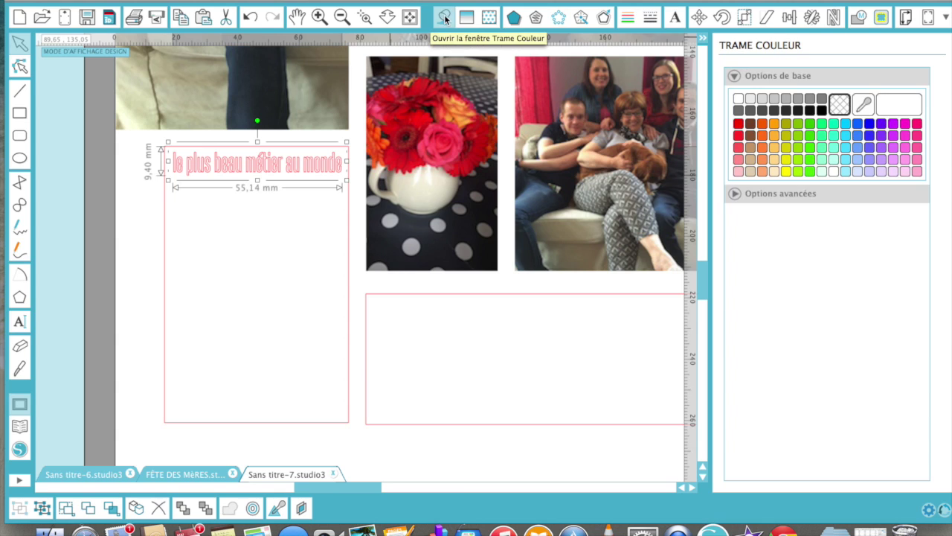
pyautogui.click(866, 106)
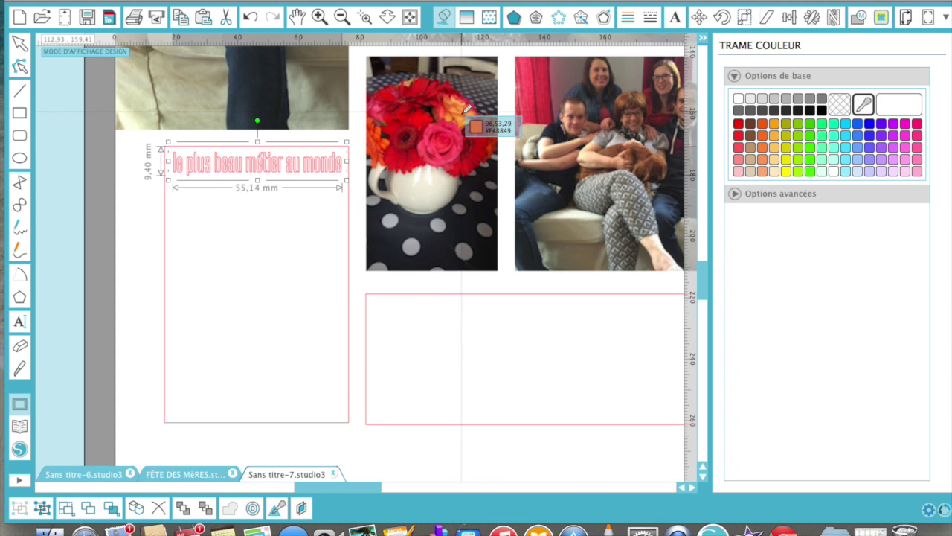
pyautogui.click(464, 111)
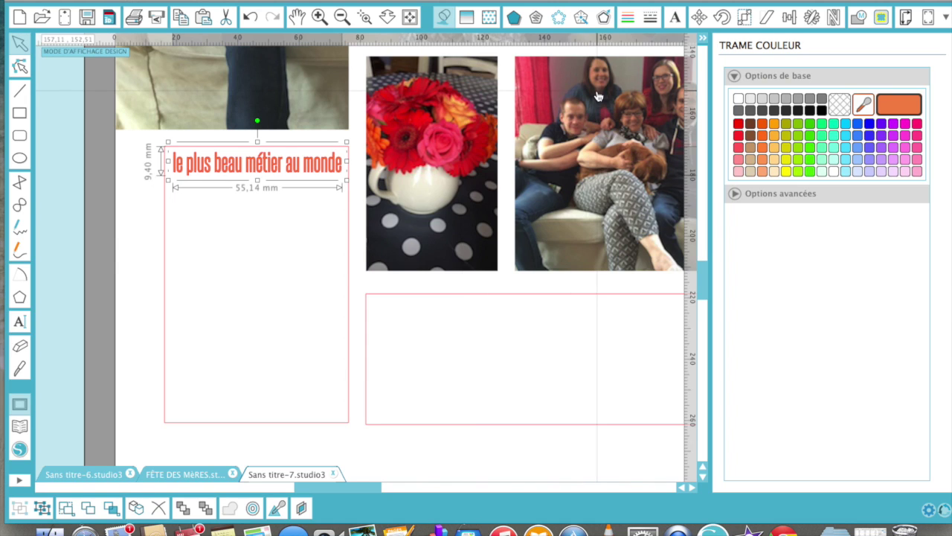
pyautogui.click(629, 20)
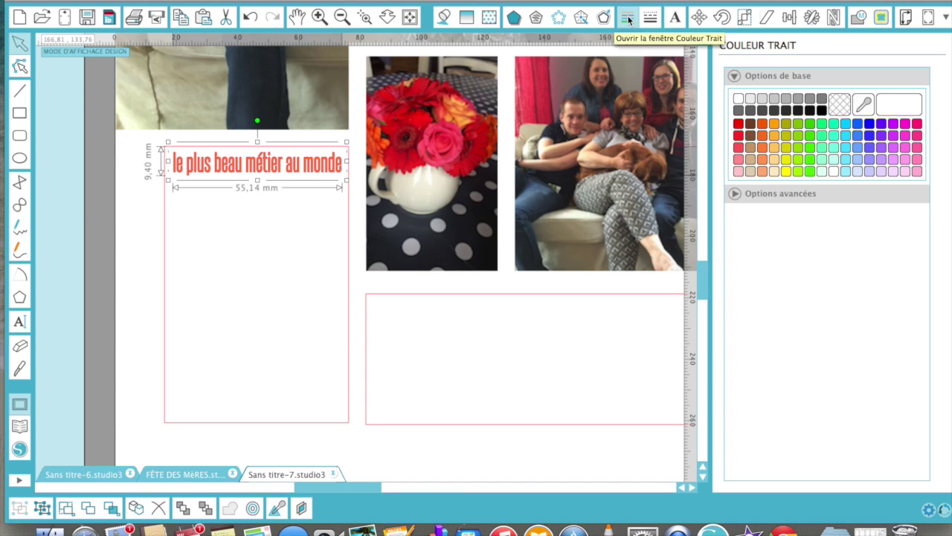
pyautogui.click(840, 106)
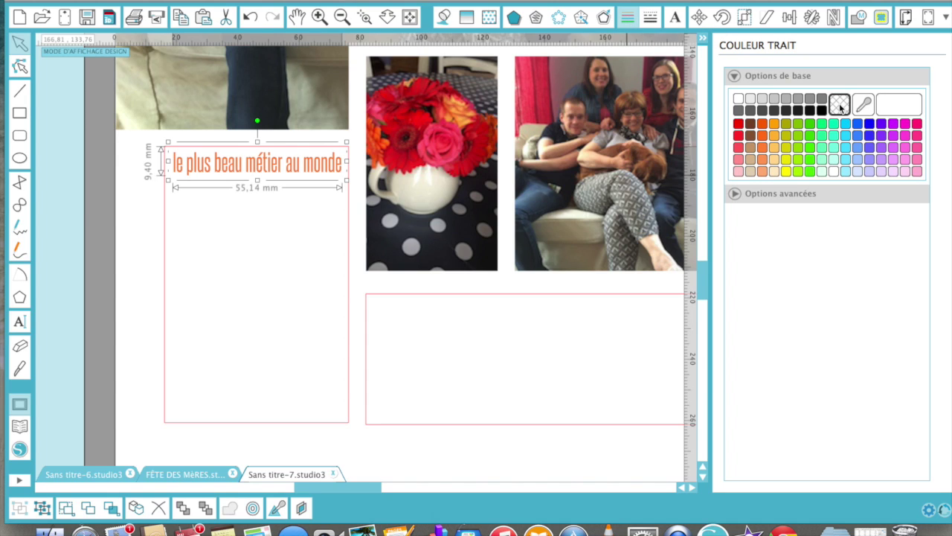
# Set the title text's cut style to Aucune Découpe, hide the cut-line display, and deselect the text
pyautogui.click(947, 22)
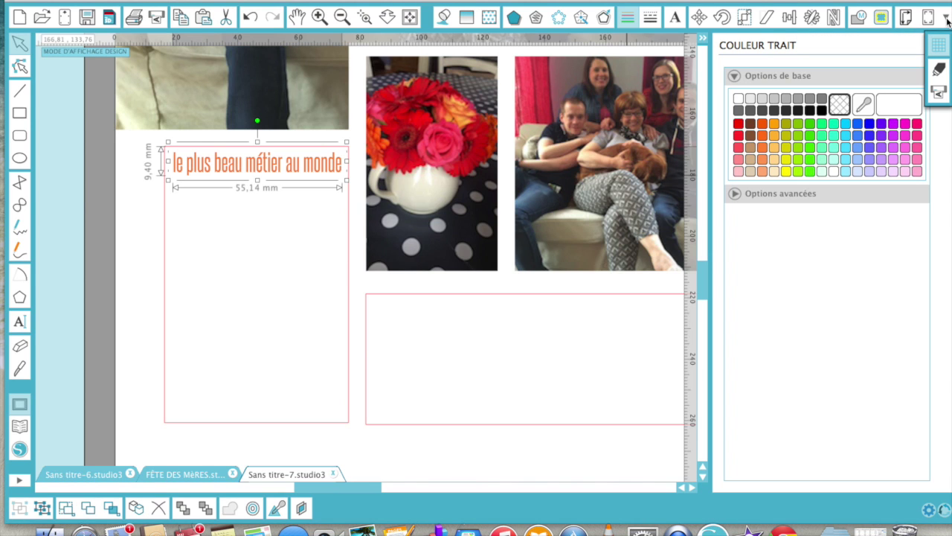
pyautogui.click(938, 70)
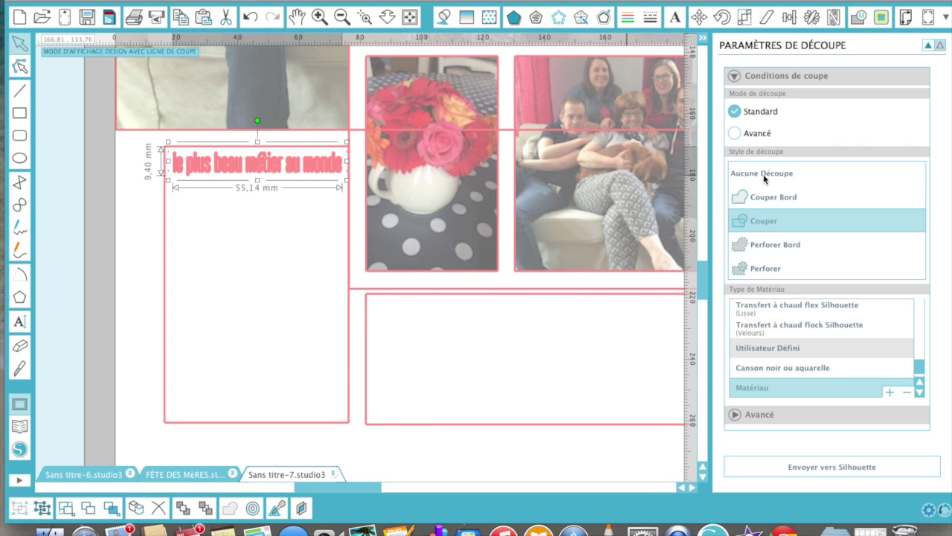
pyautogui.click(769, 172)
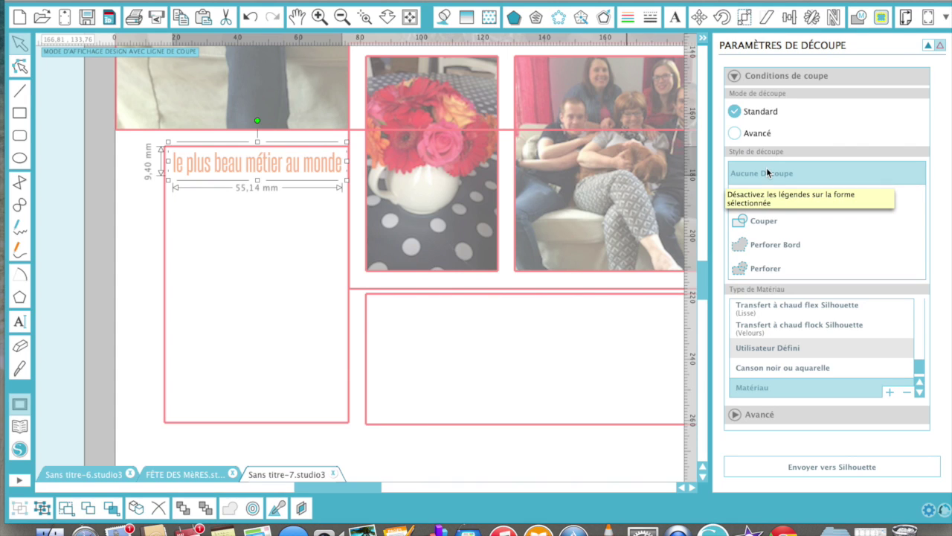
pyautogui.click(929, 46)
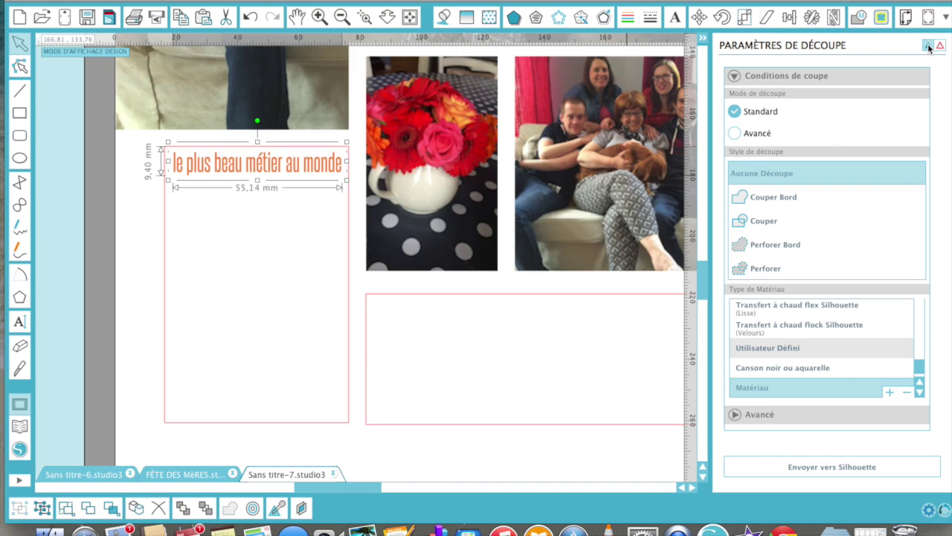
pyautogui.click(143, 239)
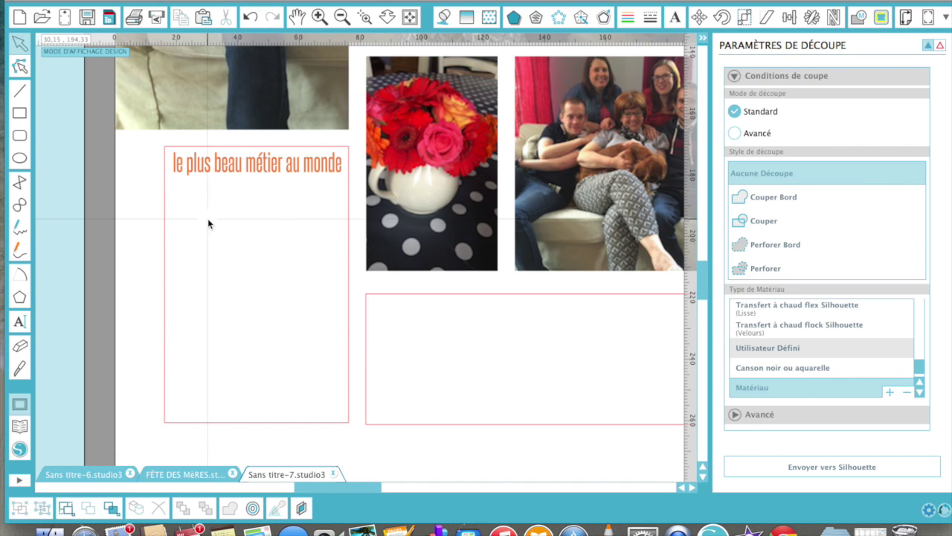
# Add the 14 pt placeholder text "b,nwcbjhfhjkfhhfkdhfksfd" below the orange title in the tall rectangle
pyautogui.click(20, 321)
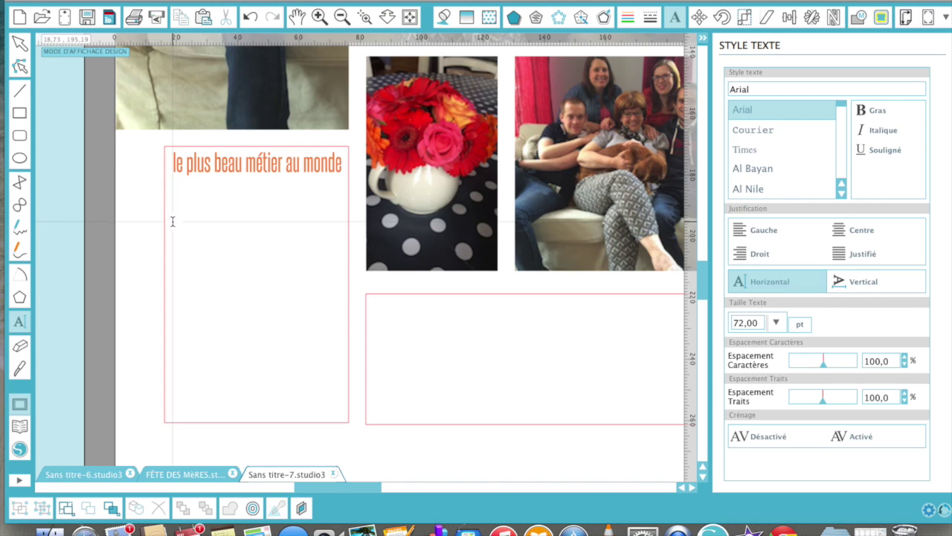
pyautogui.click(173, 221)
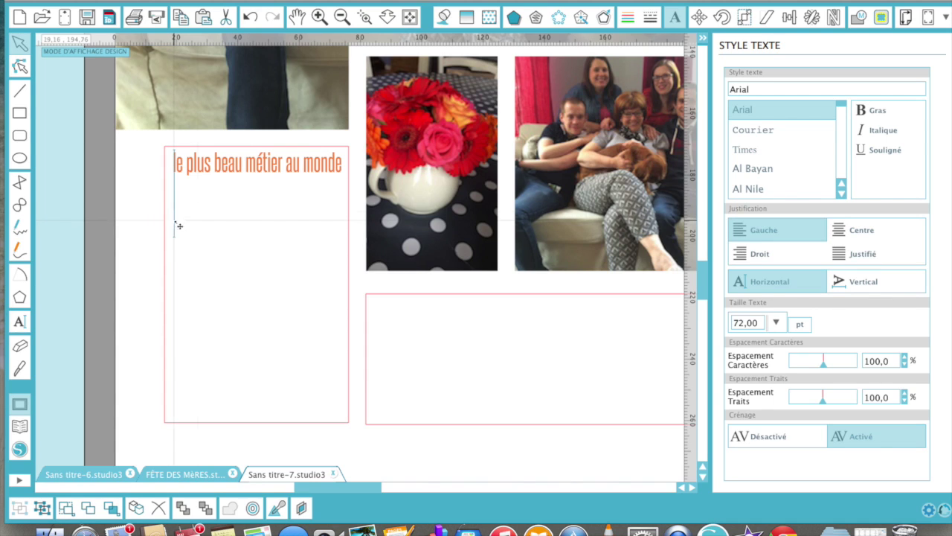
pyautogui.click(777, 324)
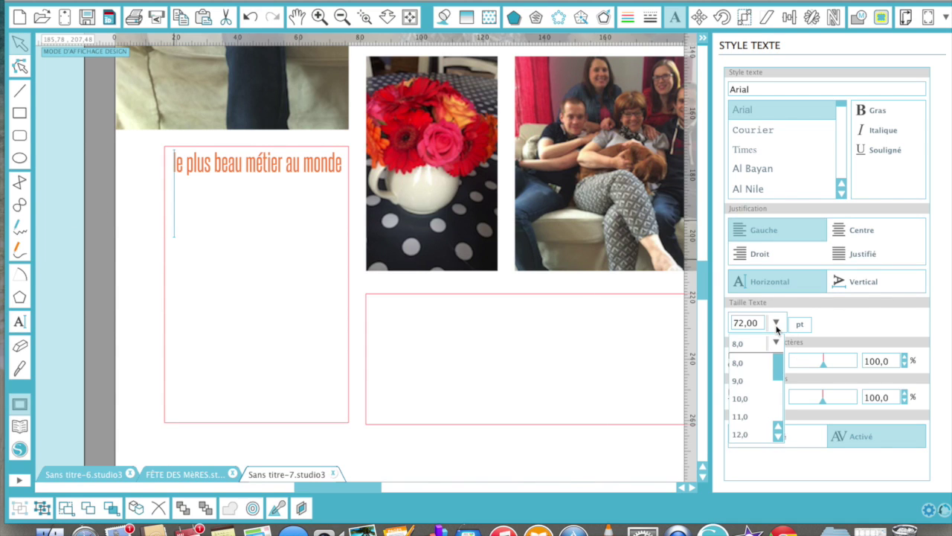
pyautogui.scroll(-3, 752, 420)
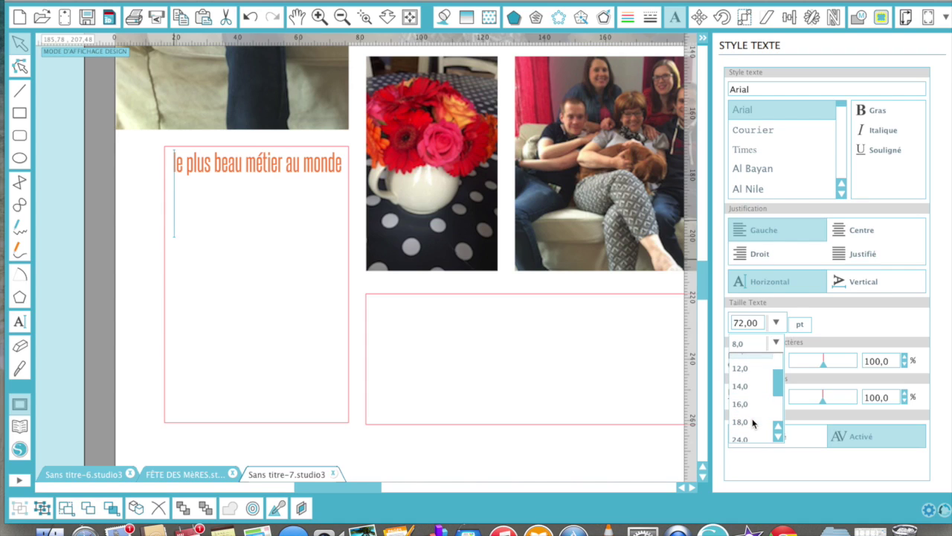
pyautogui.click(747, 387)
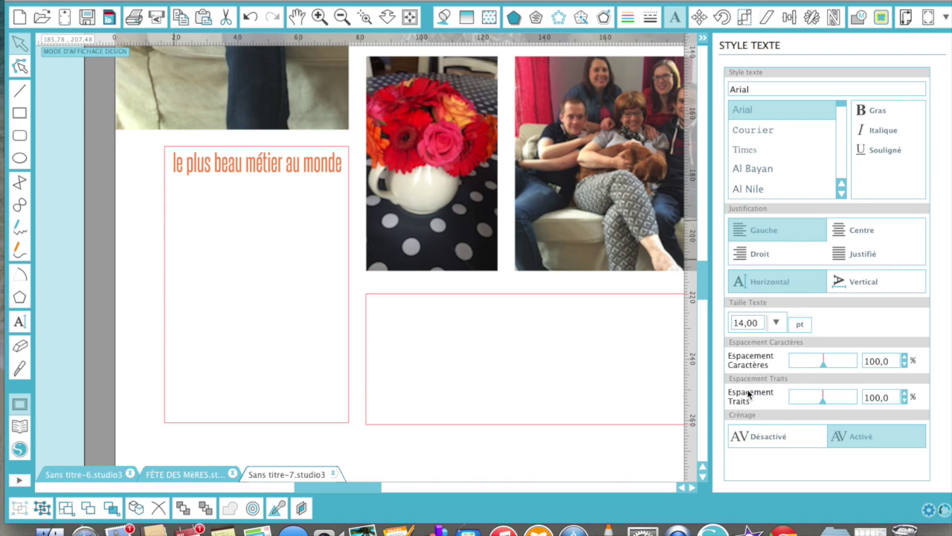
pyautogui.write('b,nwcbjhfhjkfhhfkdhfksfd')
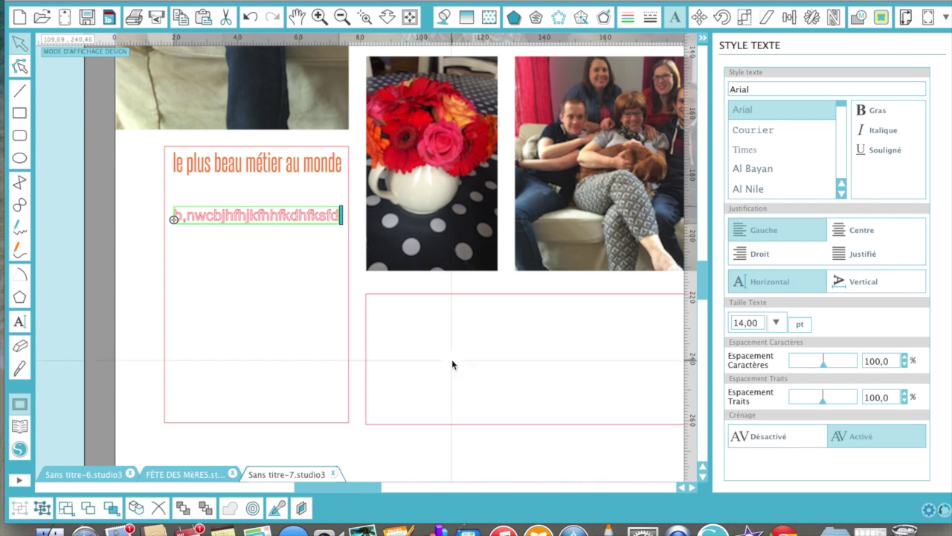
pyautogui.click(297, 327)
# Change the font of the placeholder text below the title to Cicle
pyautogui.click(305, 215)
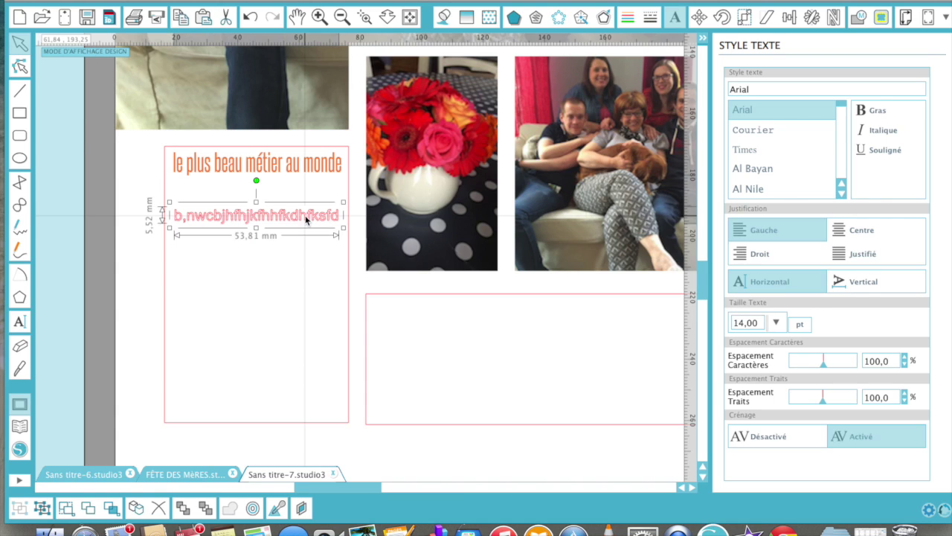
pyautogui.moveTo(758, 89); pyautogui.dragTo(727, 89)
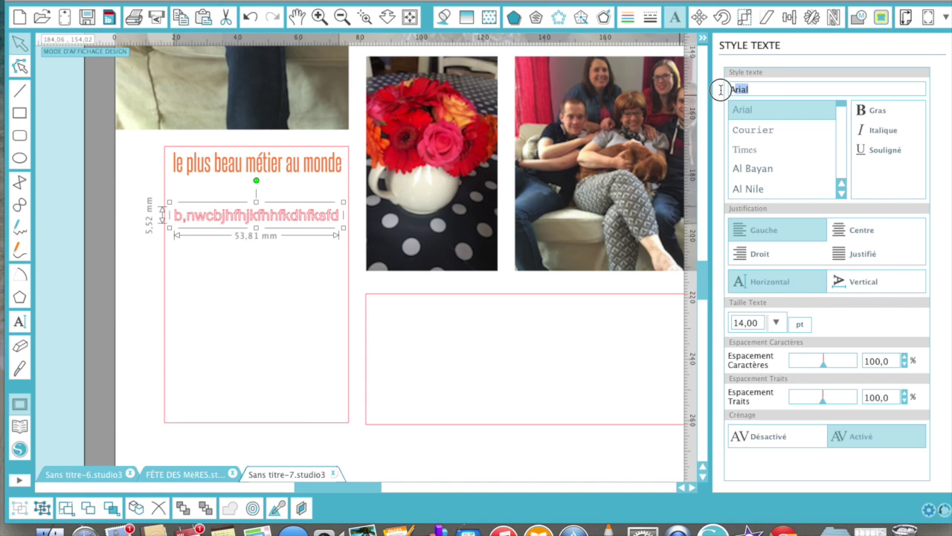
pyautogui.write('cicle')
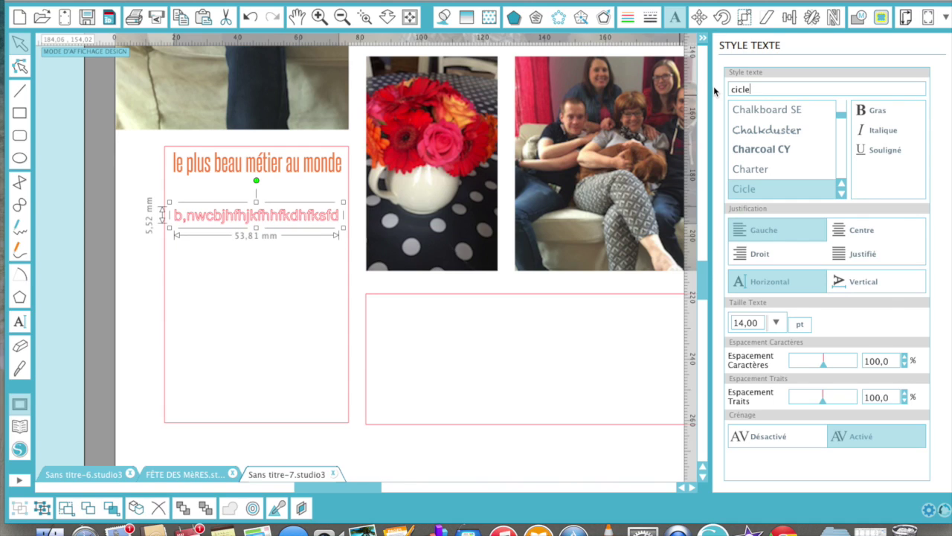
pyautogui.press('Return')
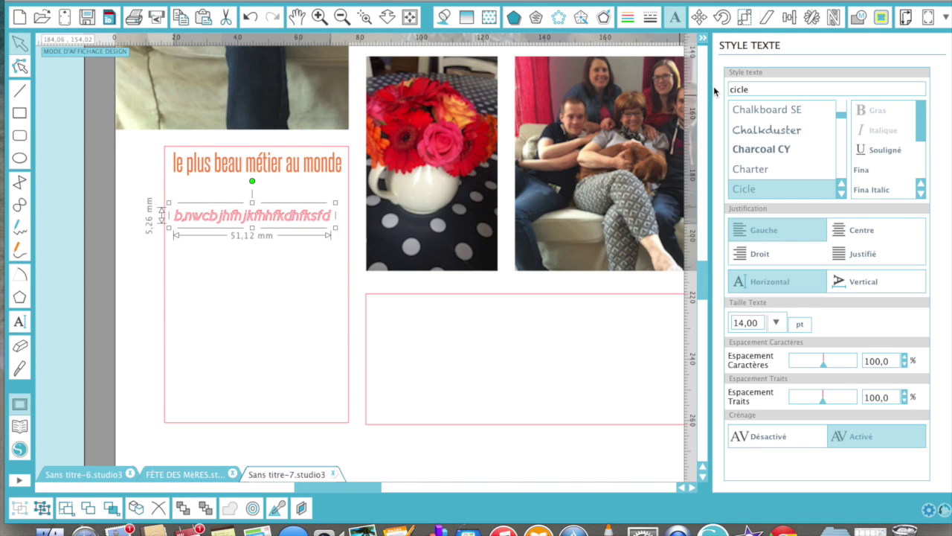
# Compare the Fina, Fina Italic, Gordita and Semi variants of Cicle on the placeholder text and apply Gordita
pyautogui.click(866, 171)
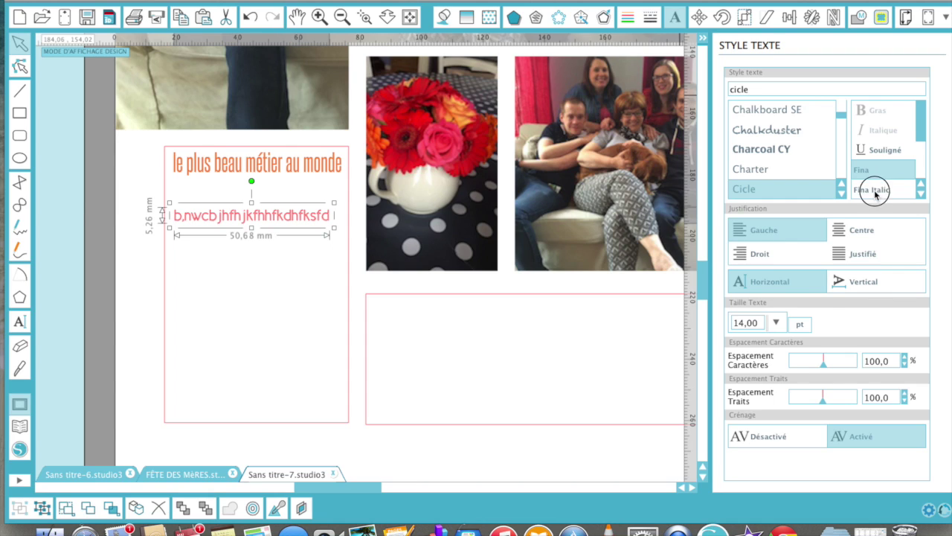
pyautogui.click(874, 191)
pyautogui.scroll(-3, 875, 190)
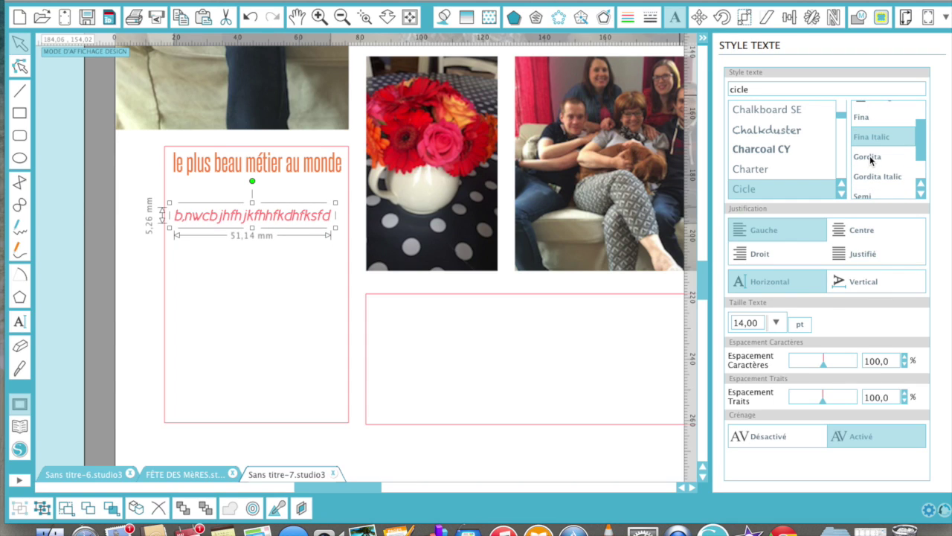
pyautogui.click(870, 157)
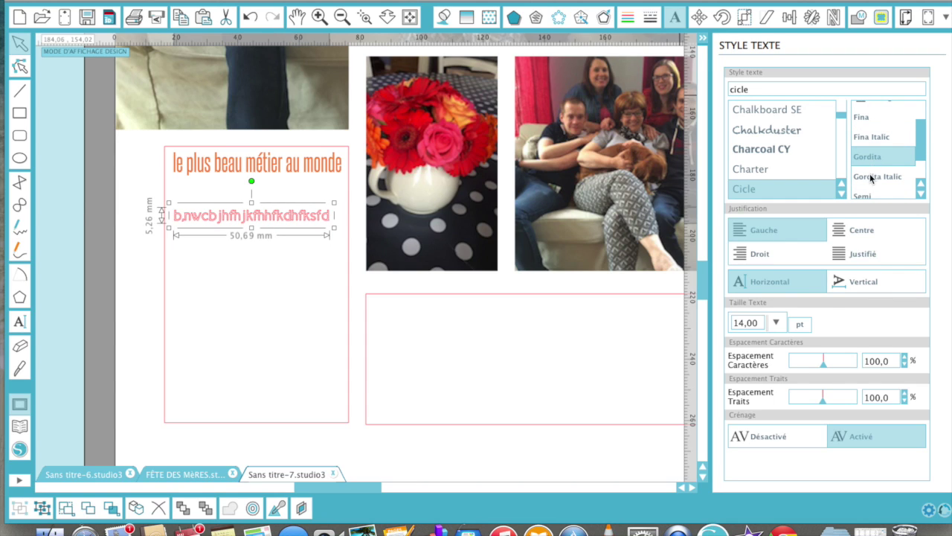
pyautogui.click(869, 177)
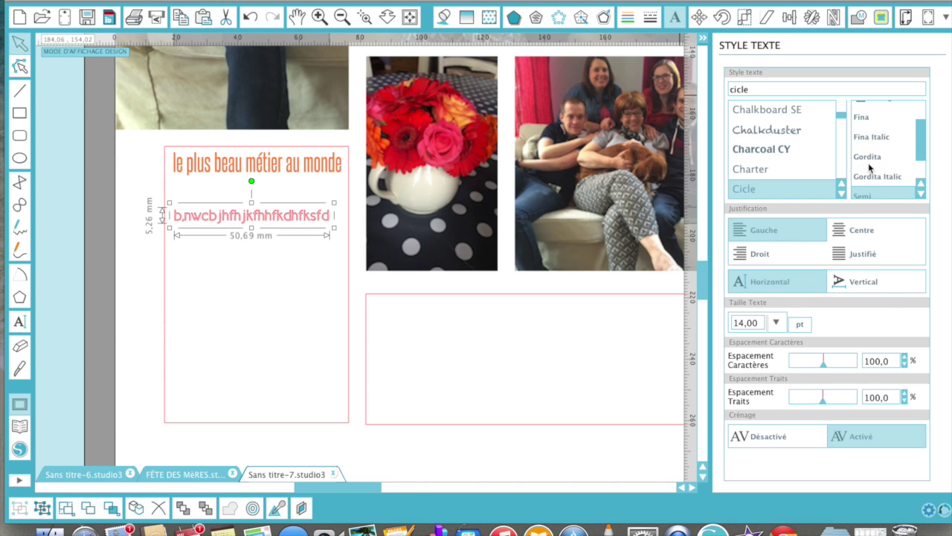
pyautogui.click(869, 163)
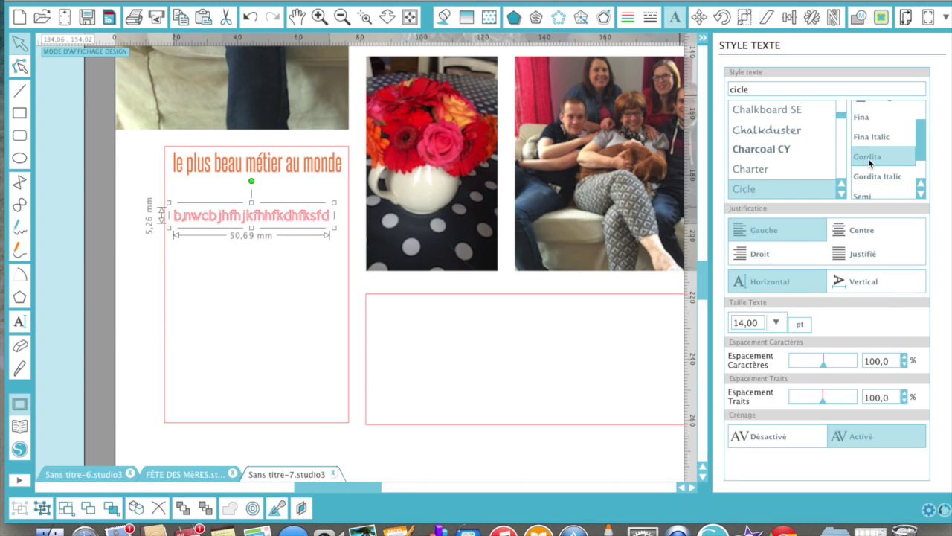
# Set both the fill and the outline colour of the placeholder text to black
pyautogui.click(441, 18)
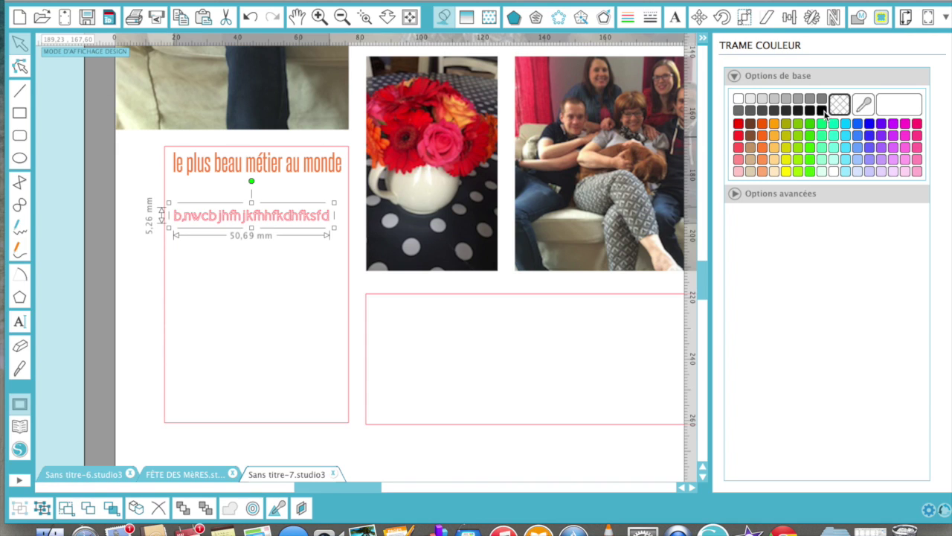
pyautogui.click(822, 110)
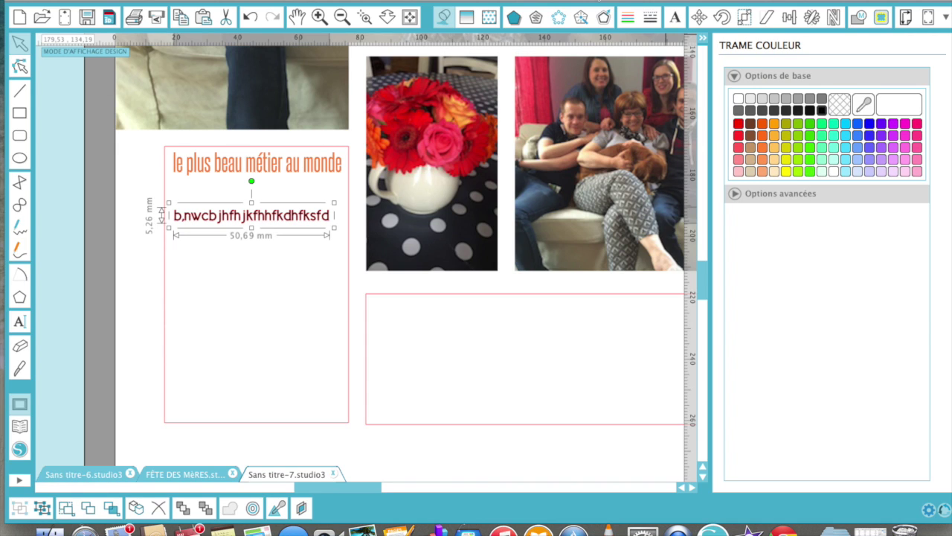
pyautogui.click(631, 15)
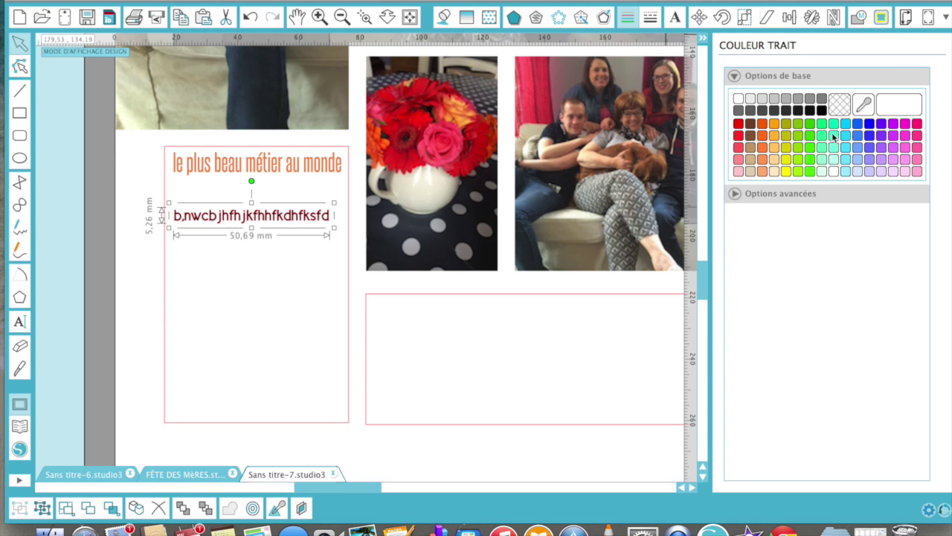
pyautogui.click(822, 110)
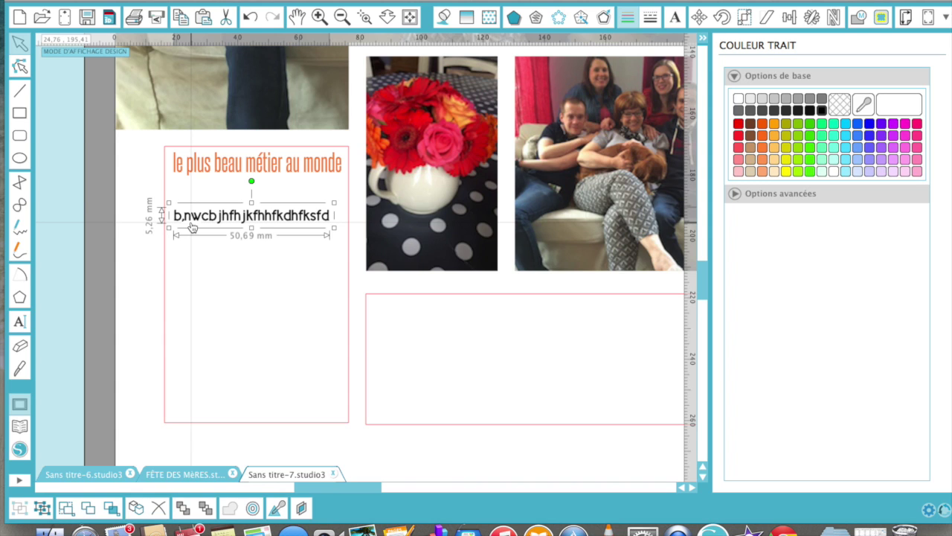
# Switch to the finished FÊTE DES MèRES document and examine the text blocks in the lower half of its page
pyautogui.click(165, 474)
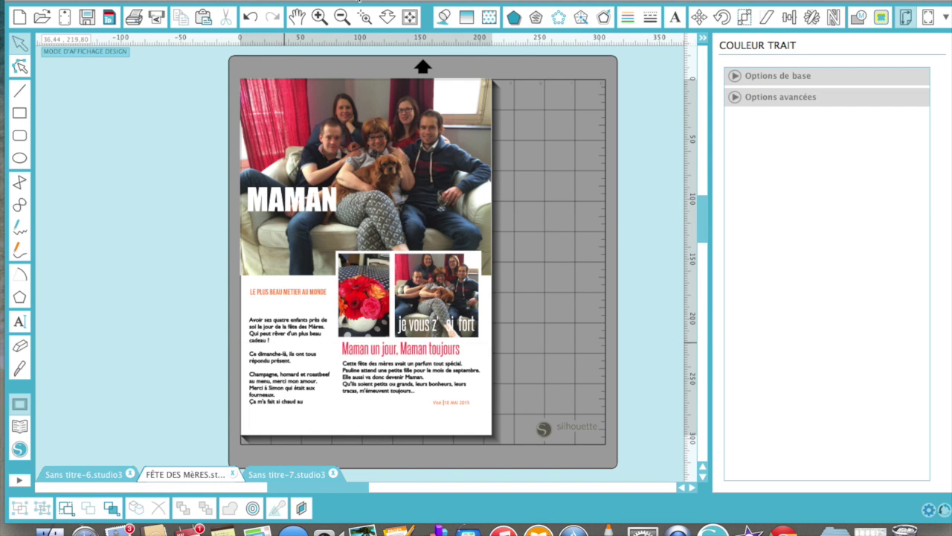
pyautogui.click(364, 16)
pyautogui.moveTo(146, 206); pyautogui.dragTo(674, 471)
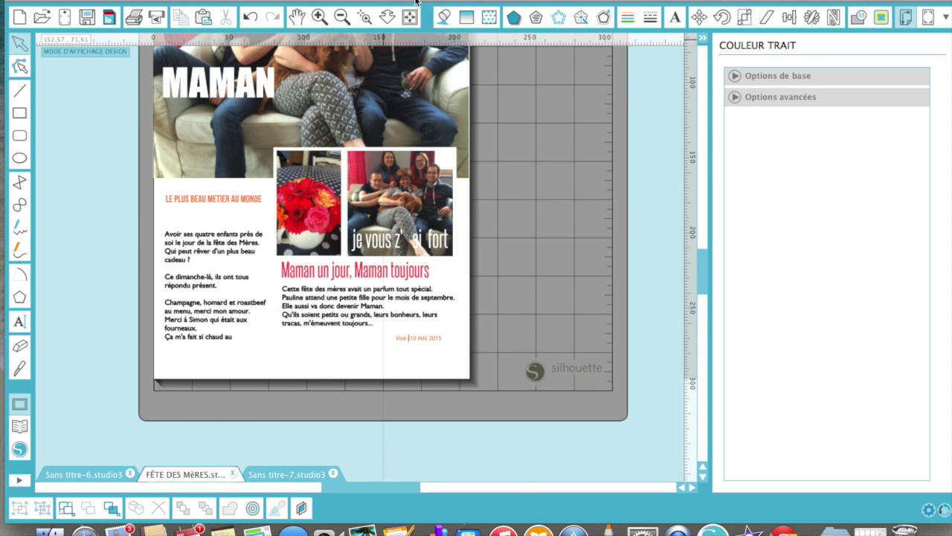
# Enlarge the lower part of the finished page and examine its body text, pink title and dated signature line
pyautogui.click(365, 18)
pyautogui.moveTo(106, 168); pyautogui.dragTo(375, 419)
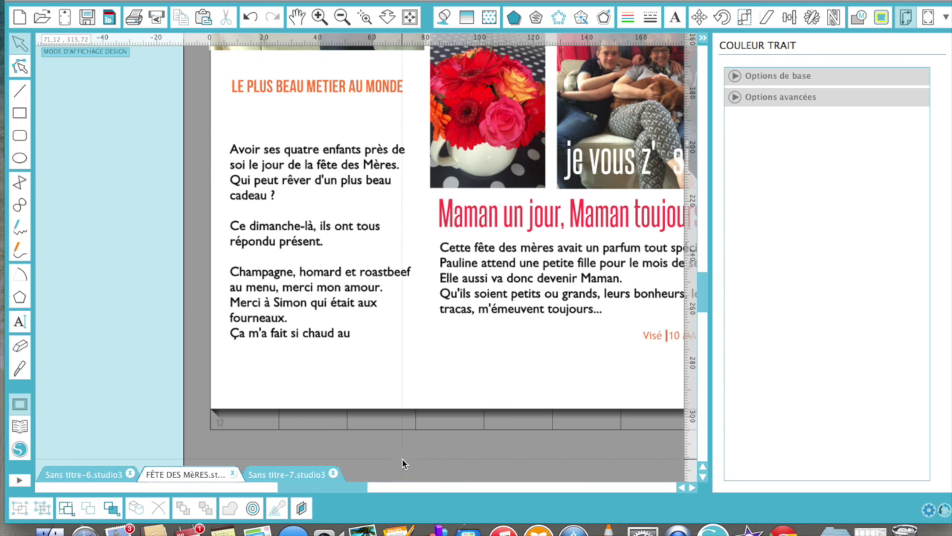
pyautogui.hscroll(5, 538, 411)
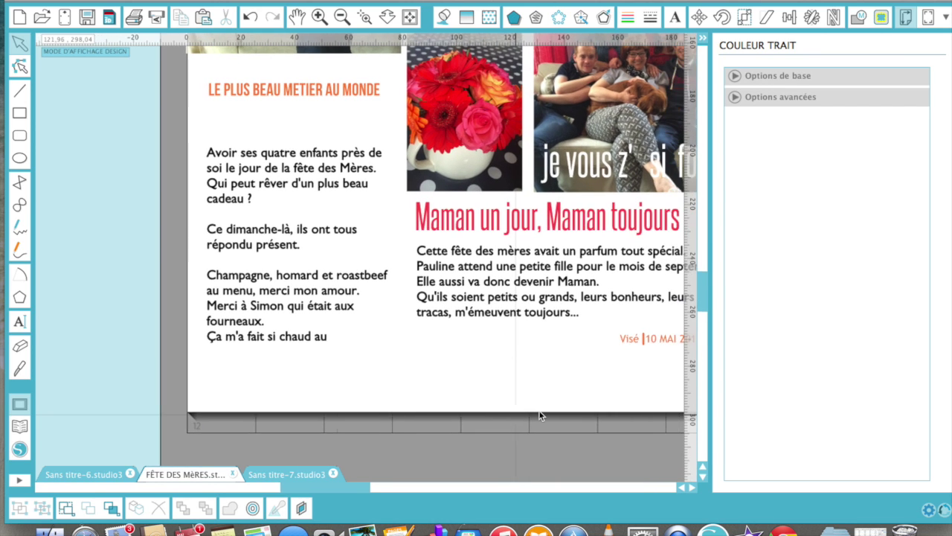
pyautogui.hscroll(1, 538, 410)
pyautogui.scroll(-2, 539, 410)
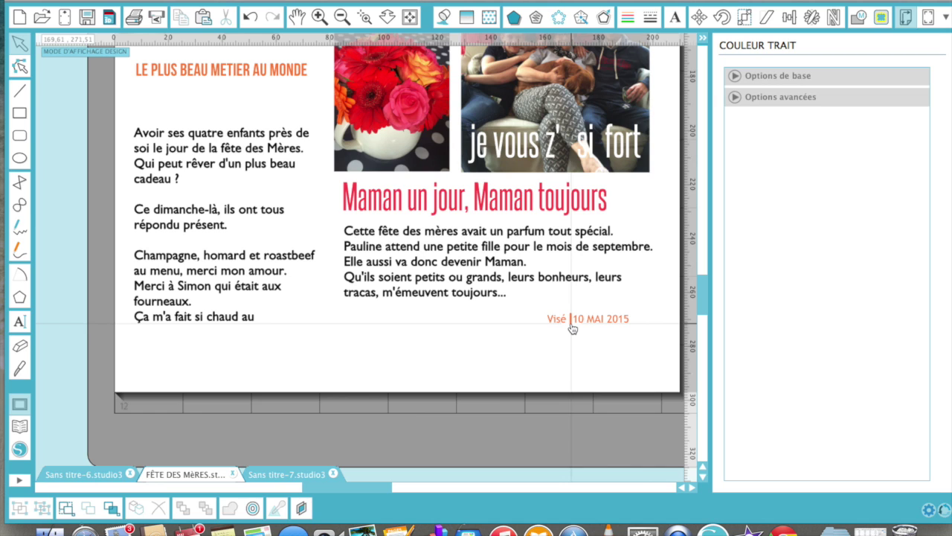
# Return to the Sans titre-7 document and add the text MAMAM over the lower part of the large family photo
pyautogui.click(320, 479)
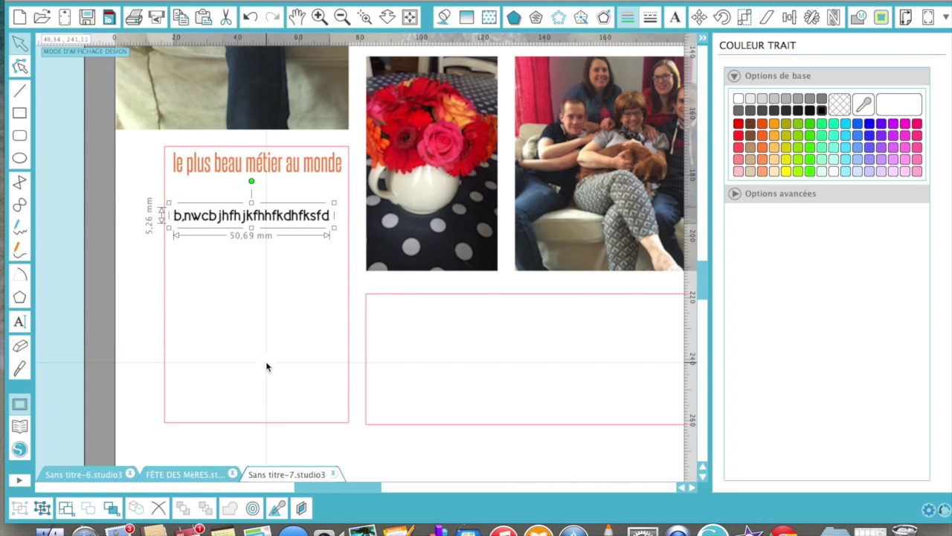
pyautogui.scroll(3, 210, 300)
pyautogui.scroll(5, 210, 301)
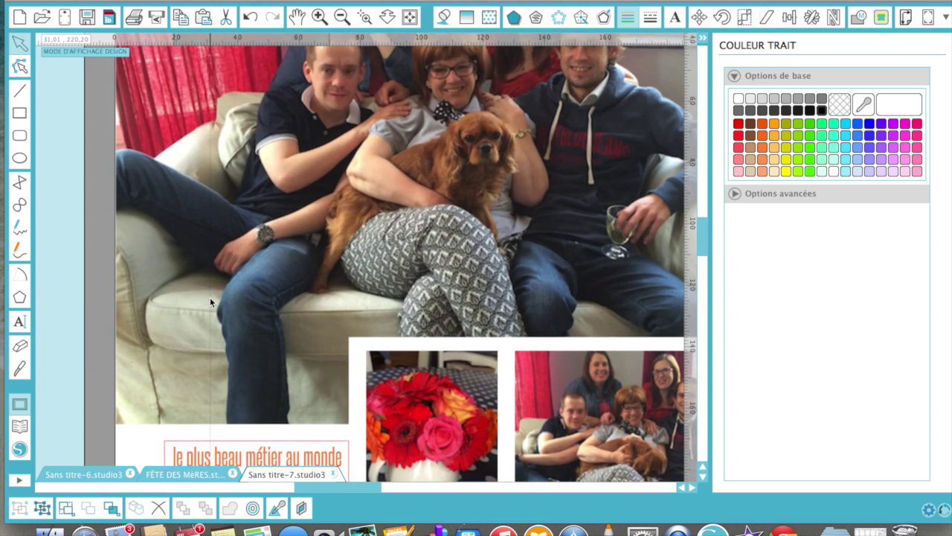
pyautogui.click(20, 322)
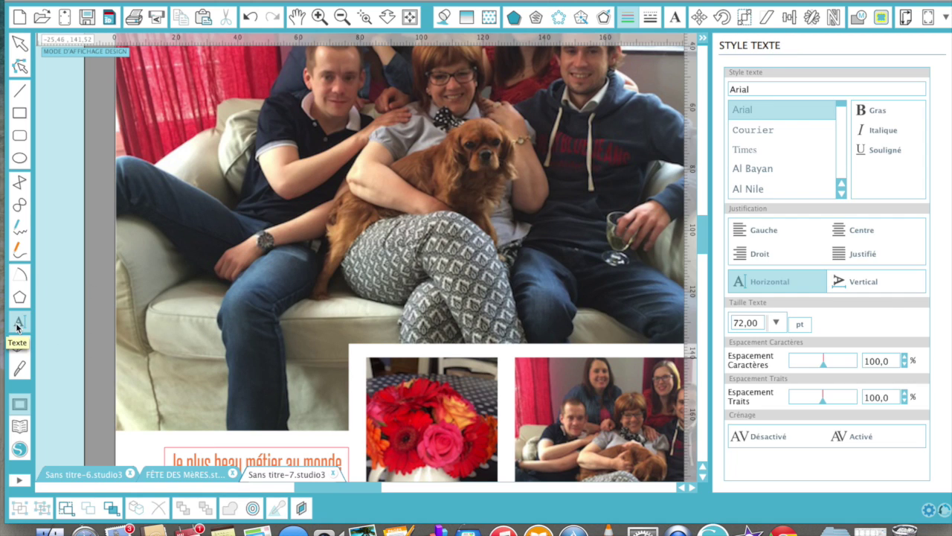
pyautogui.click(176, 268)
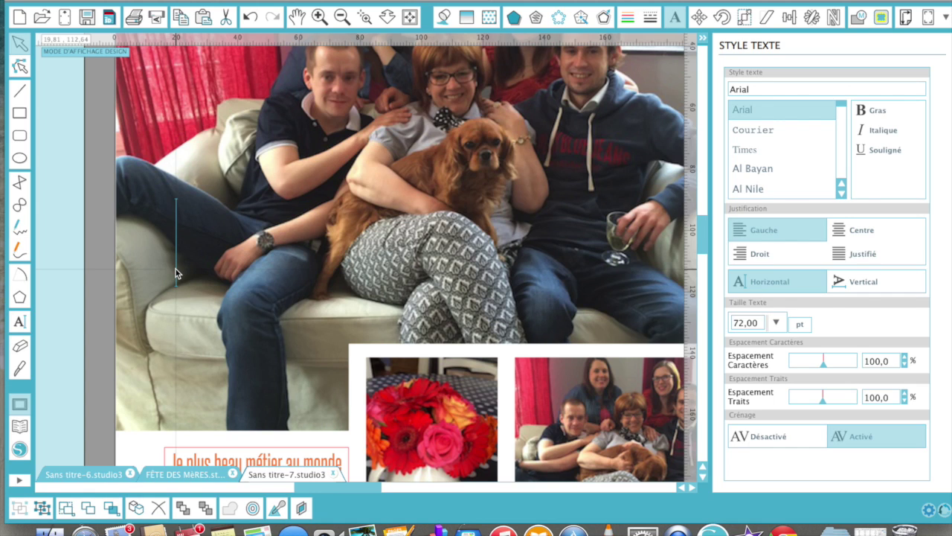
pyautogui.write('Ma')
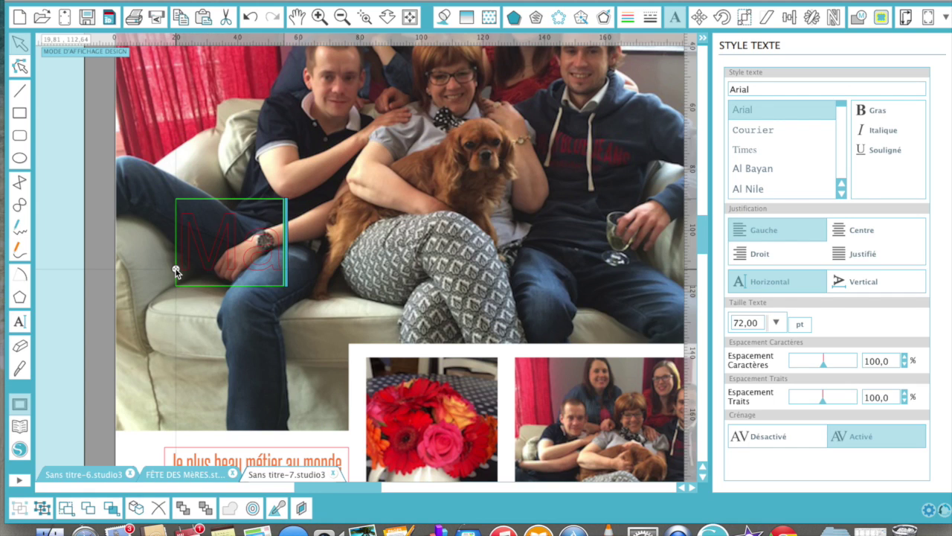
pyautogui.press('BackSpace')
pyautogui.write('AMAN')
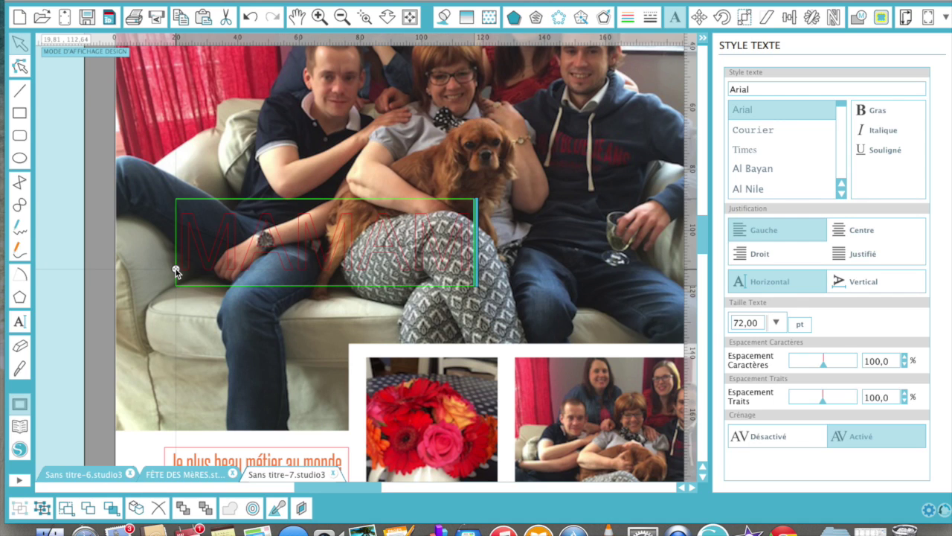
# Try to apply the Arial Black font to the MAMAM text
pyautogui.scroll(-2, 774, 173)
pyautogui.scroll(-6, 775, 172)
pyautogui.scroll(-4, 774, 173)
pyautogui.scroll(4, 775, 172)
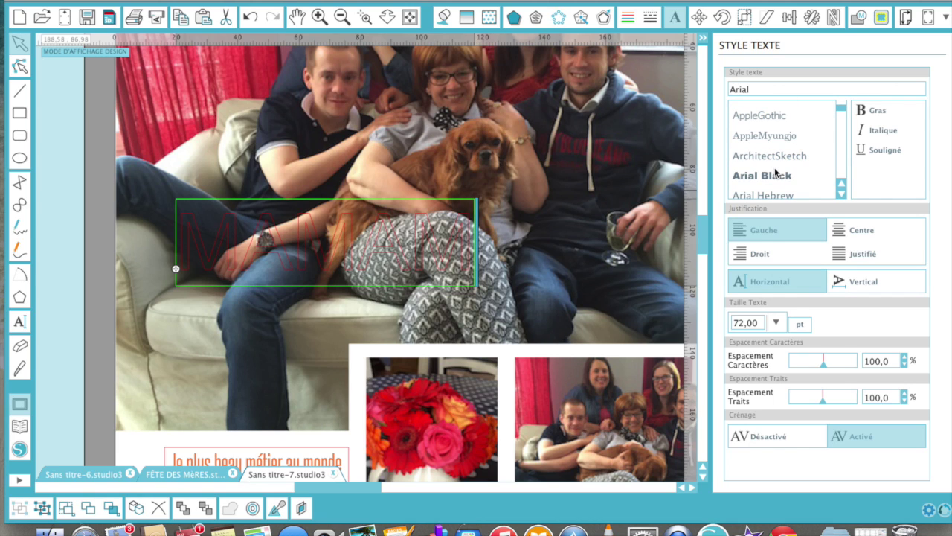
pyautogui.click(776, 177)
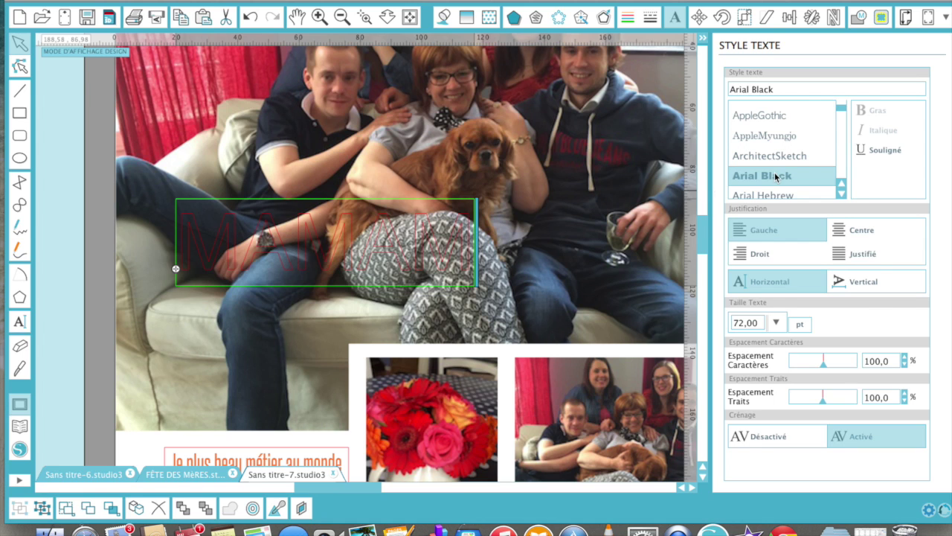
pyautogui.rightClick(476, 244)
pyautogui.click(297, 224)
# Set both the fill and the outline colour of the whole MAMAM text to white
pyautogui.moveTo(468, 240); pyautogui.dragTo(200, 240)
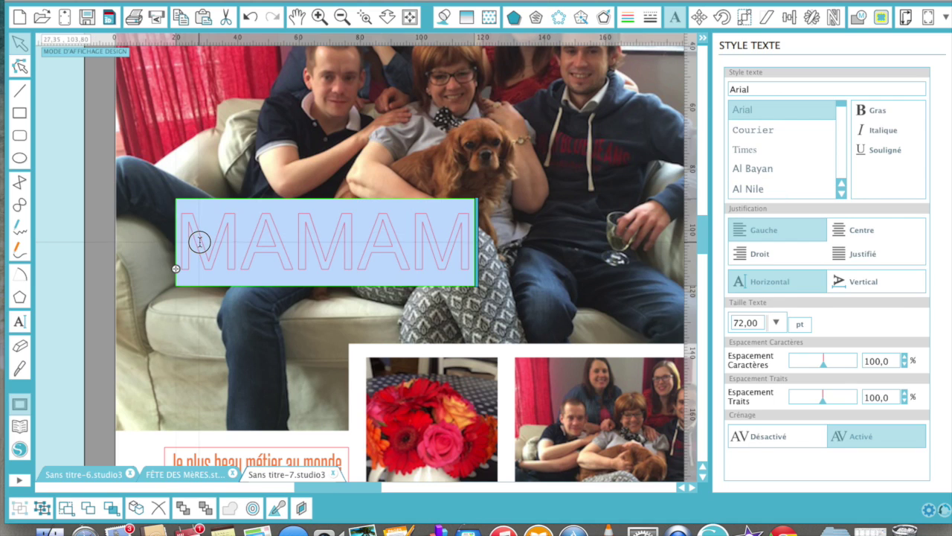
pyautogui.click(441, 22)
pyautogui.click(738, 99)
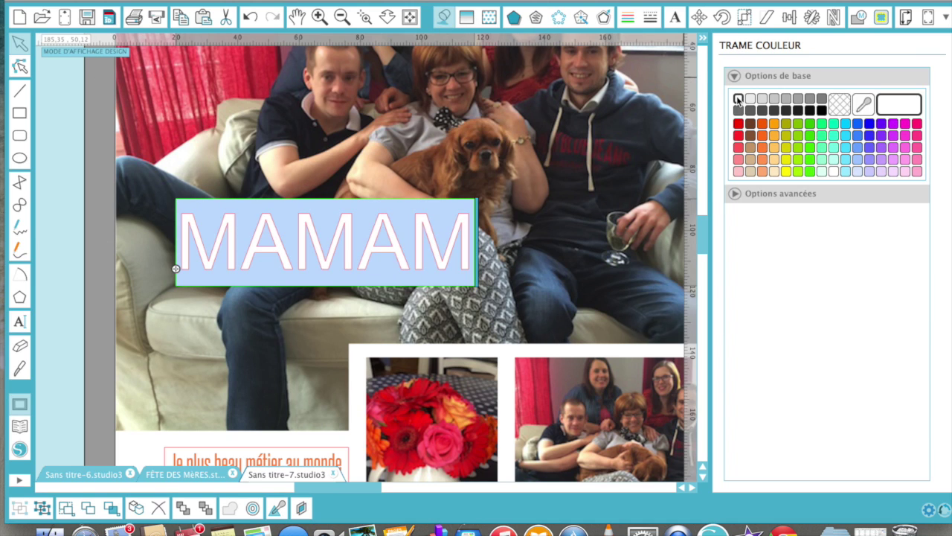
pyautogui.click(628, 18)
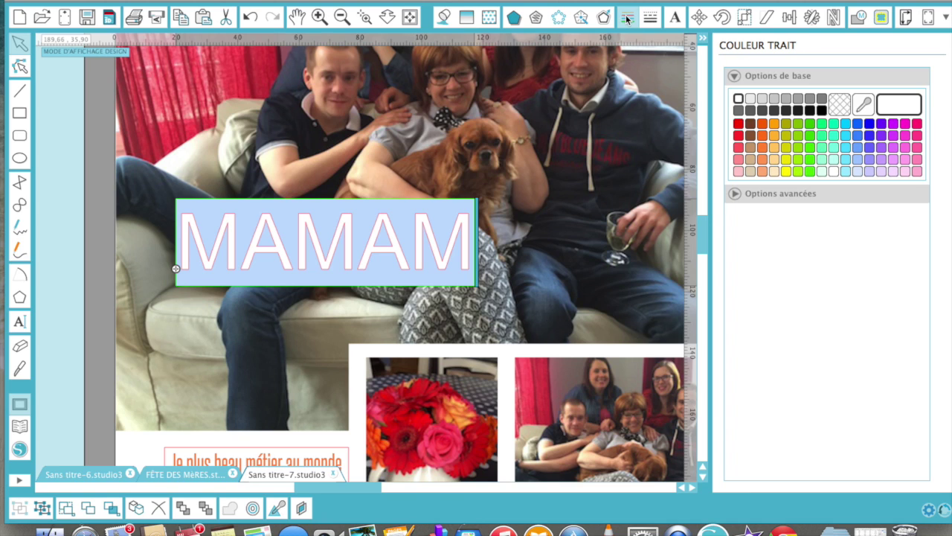
pyautogui.click(738, 99)
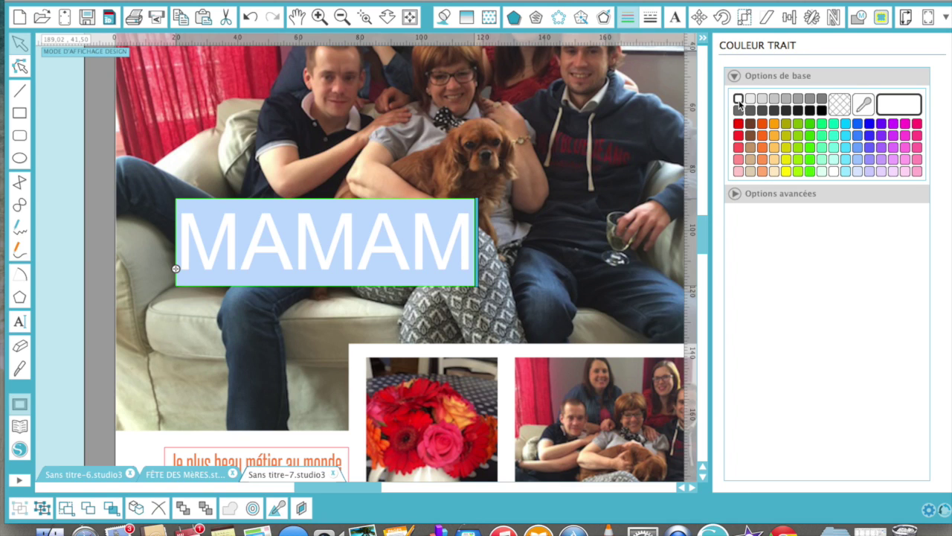
# Change the font of the white MAMAM text to Arial Black
pyautogui.click(676, 20)
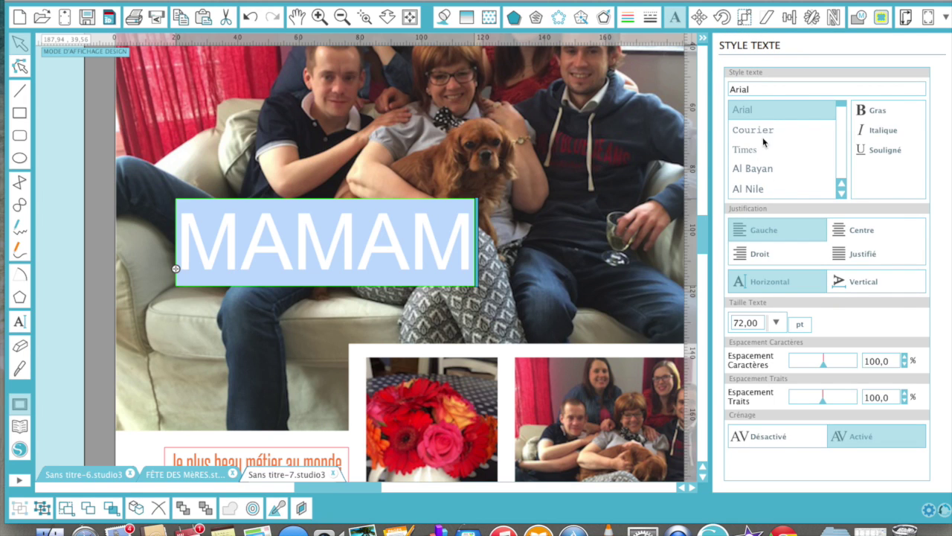
pyautogui.scroll(-5, 769, 170)
pyautogui.scroll(-4, 770, 173)
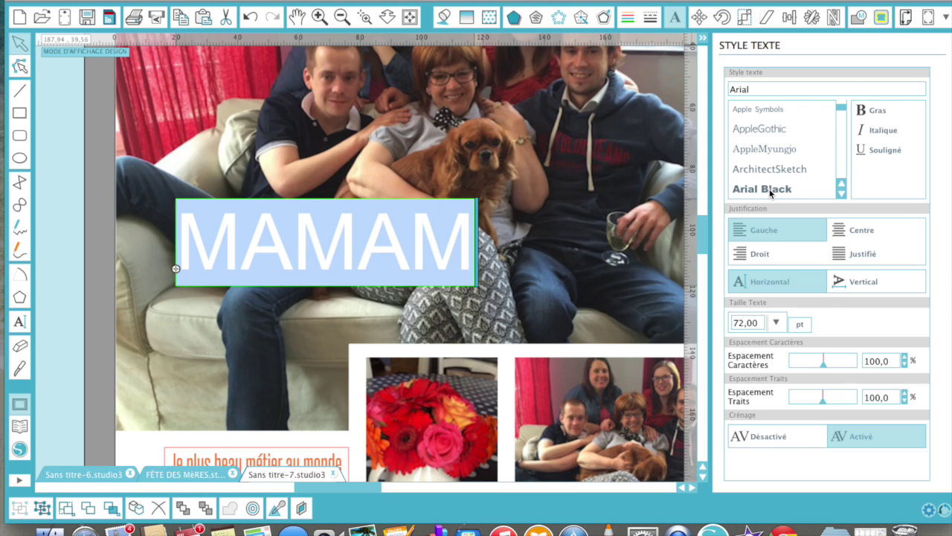
pyautogui.click(762, 189)
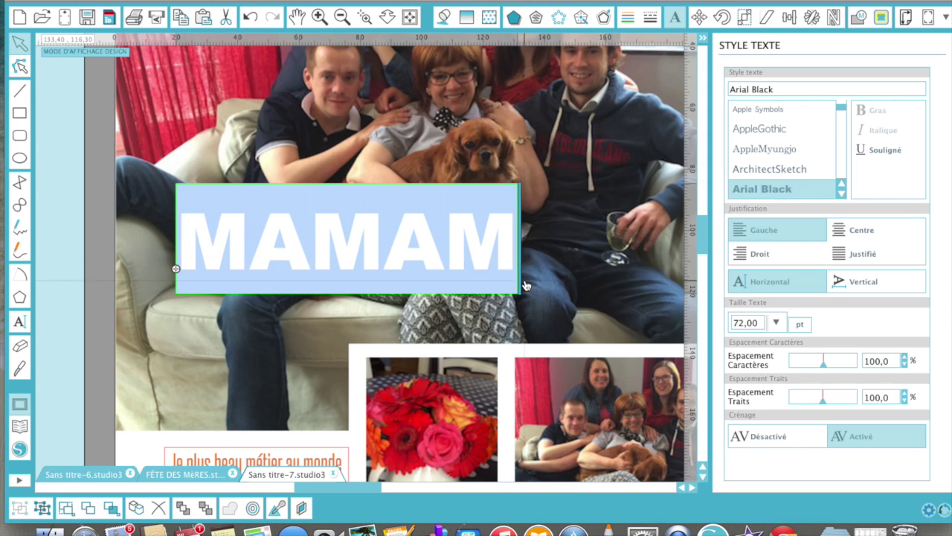
# Replace the final letter of the text over the large photo so that it reads MAMAN
pyautogui.click(510, 240)
pyautogui.moveTo(510, 240); pyautogui.dragTo(453, 237)
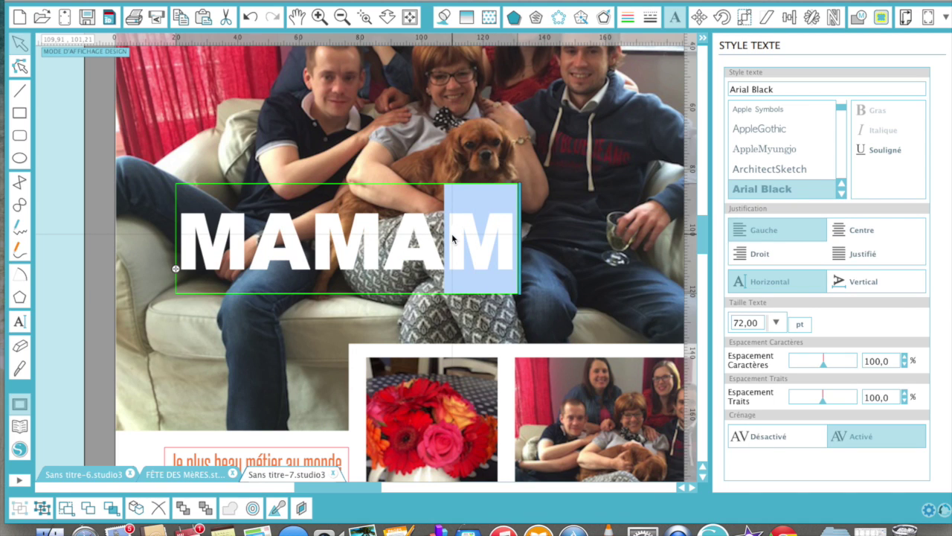
pyautogui.write('N')
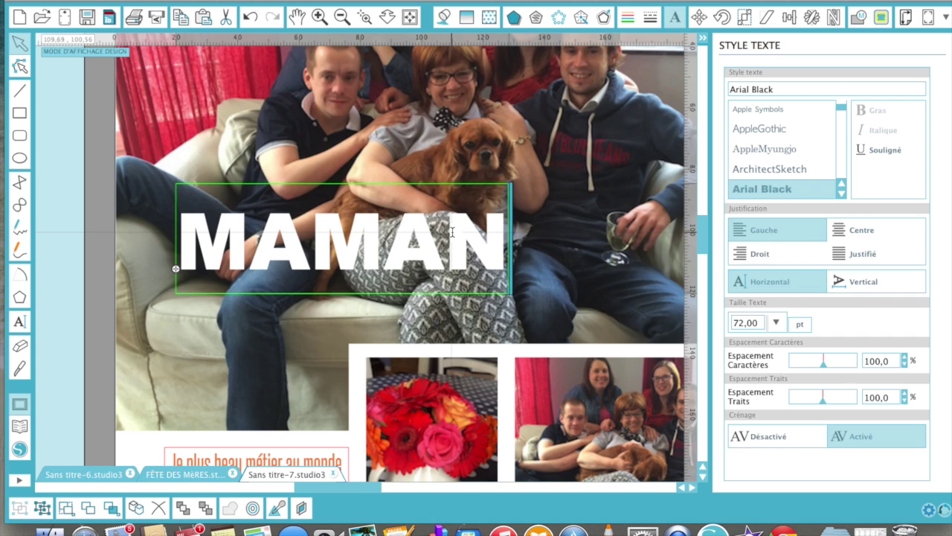
# Select the whole MAMAN text and change its font to Steelfish
pyautogui.moveTo(503, 246); pyautogui.dragTo(147, 248)
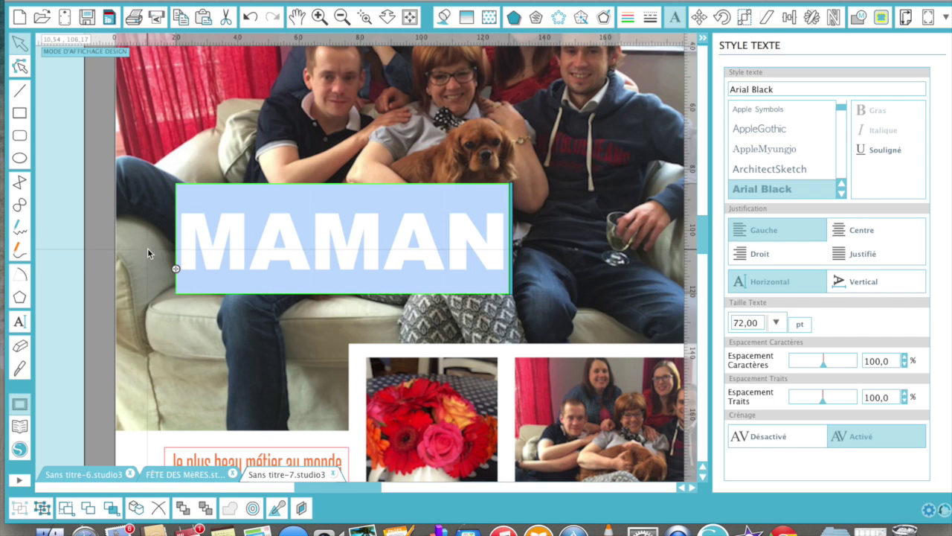
pyautogui.tripleClick(784, 90)
pyautogui.write('S')
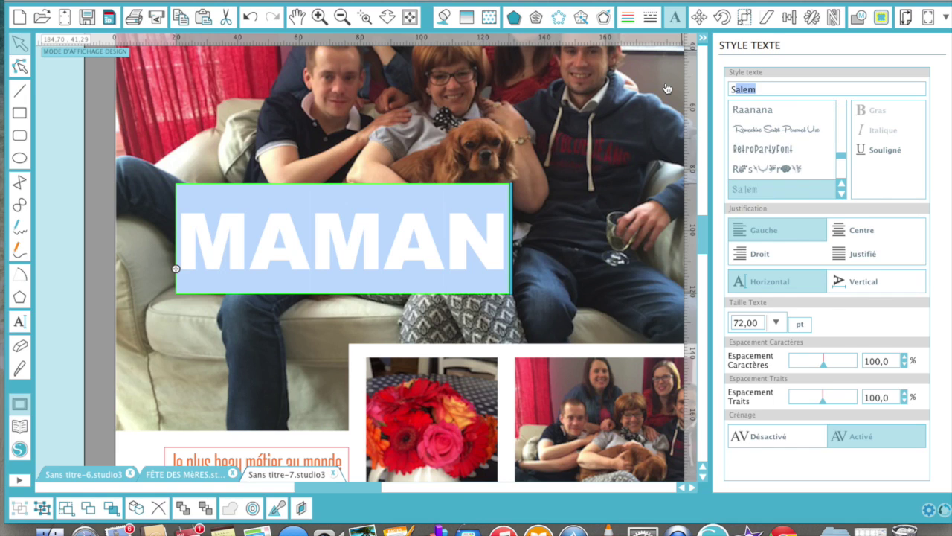
pyautogui.write('TEELfish')
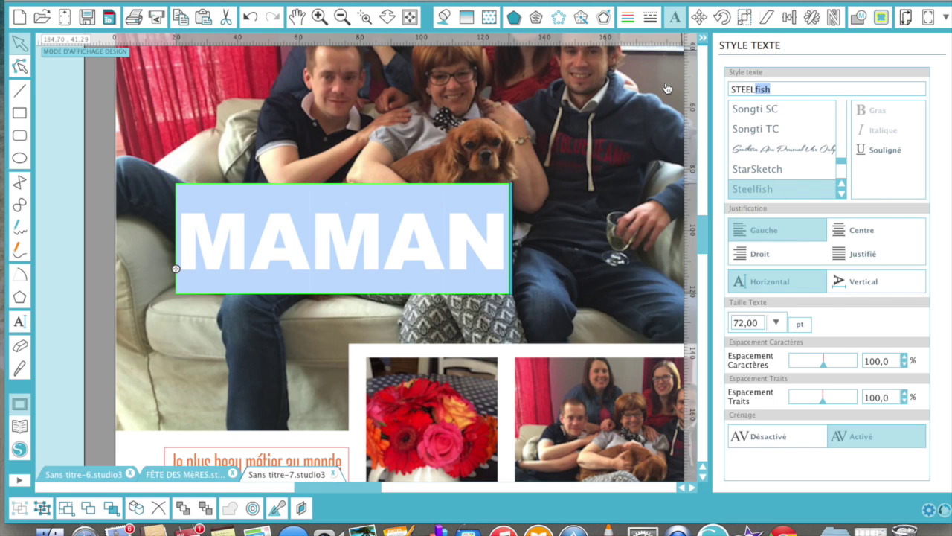
pyautogui.press('Return')
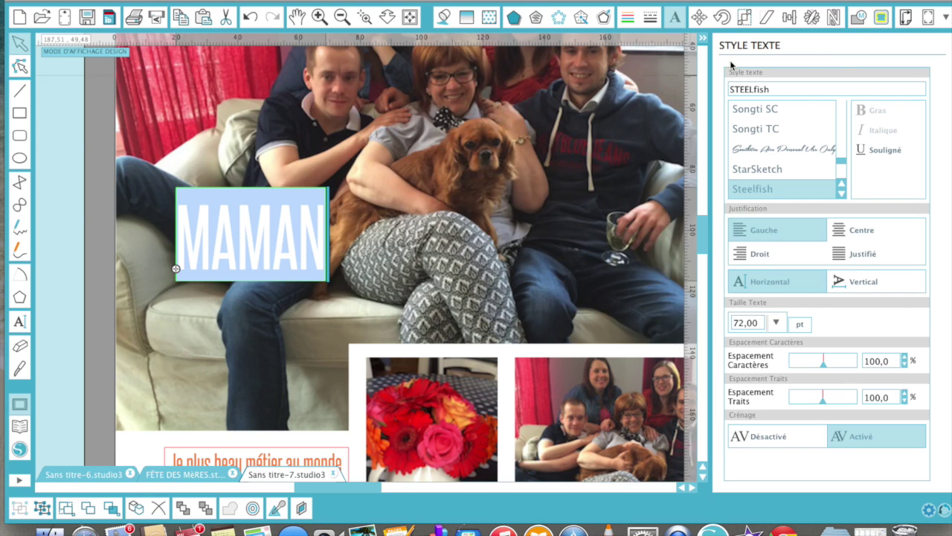
# Apply the Bebas Neue font to the MAMAN text
pyautogui.click(775, 88)
pyautogui.press('super+a')
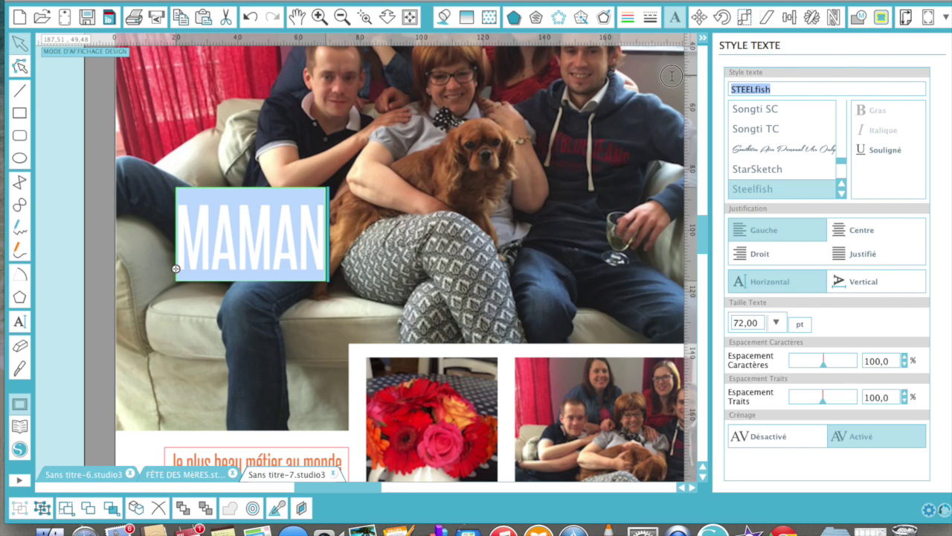
pyautogui.write('BEBAS Neue')
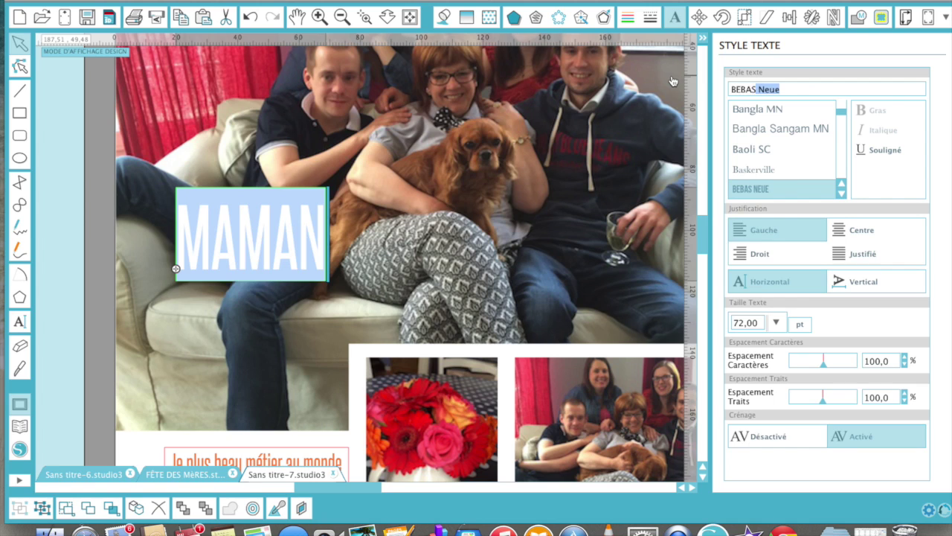
pyautogui.press('Return')
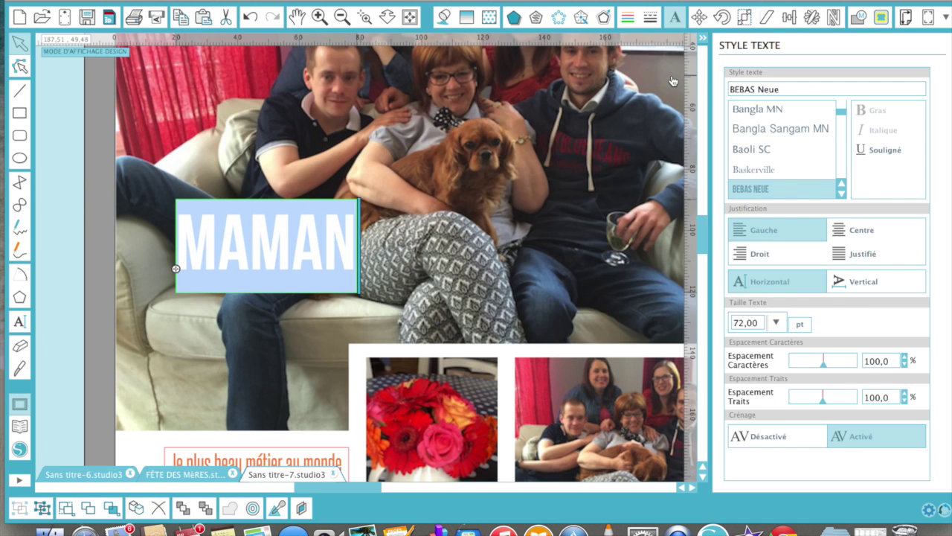
# Move the MAMAN title slightly down and left on the photo, roughly in line with the left edge of the text frame below
pyautogui.click(414, 244)
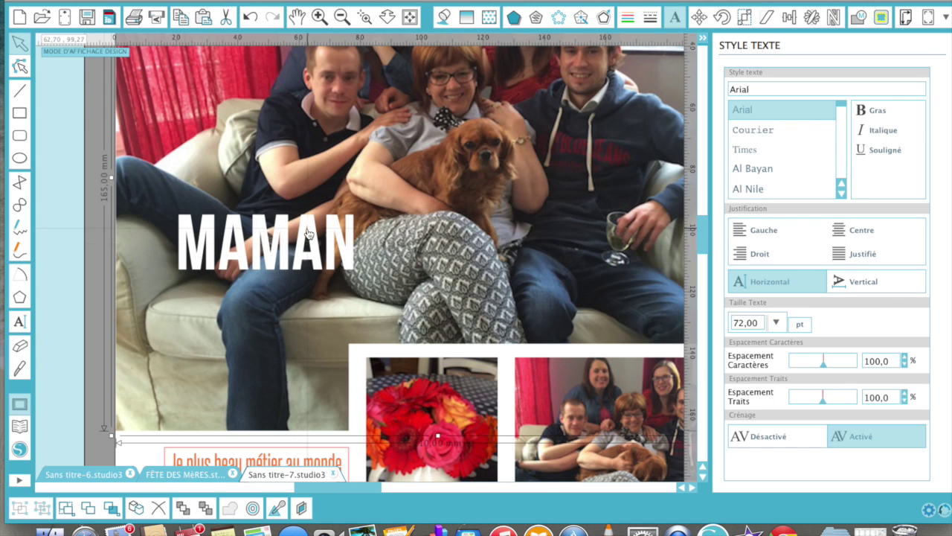
pyautogui.moveTo(309, 234); pyautogui.dragTo(290, 254)
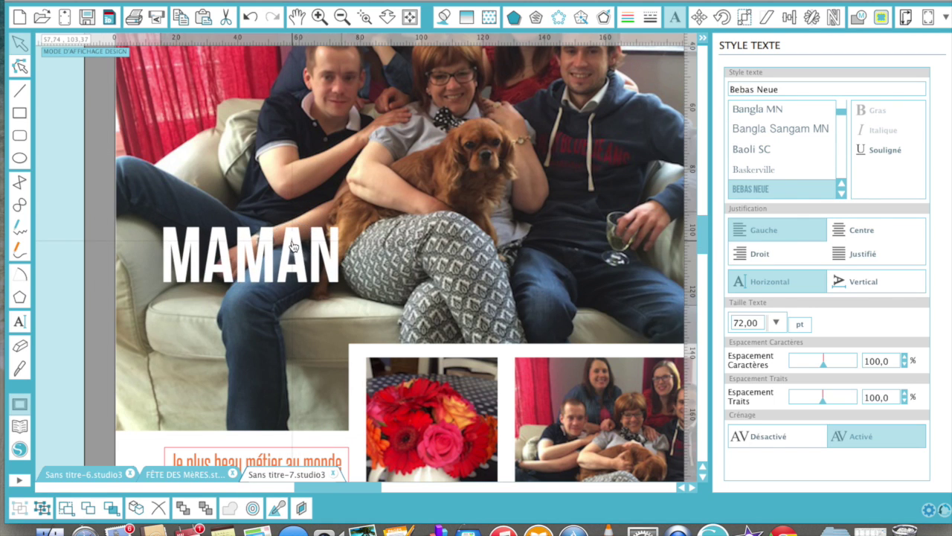
pyautogui.click(293, 245)
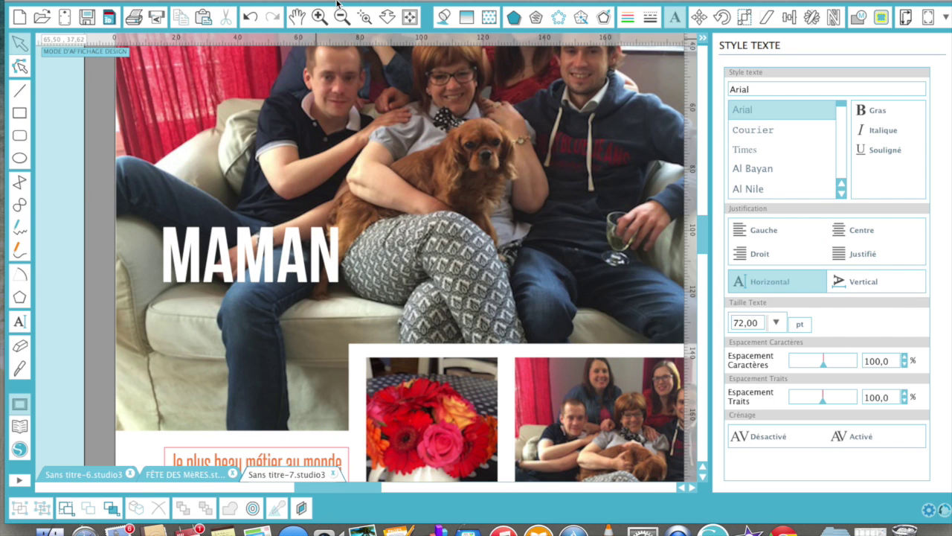
pyautogui.moveTo(337, 3); pyautogui.dragTo(262, 4)
pyautogui.hscroll(-5, 186, 186)
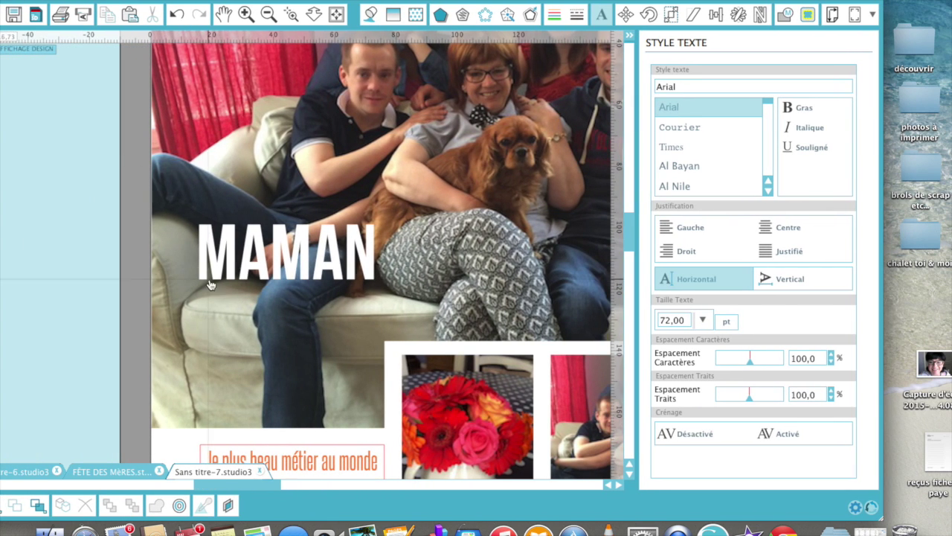
pyautogui.moveTo(229, 253)
pyautogui.mouseDown()
pyautogui.moveTo(10, 187)
pyautogui.moveTo(3, 170)
pyautogui.moveTo(262, 252)
pyautogui.moveTo(228, 244)
pyautogui.mouseUp()
pyautogui.click(229, 245)
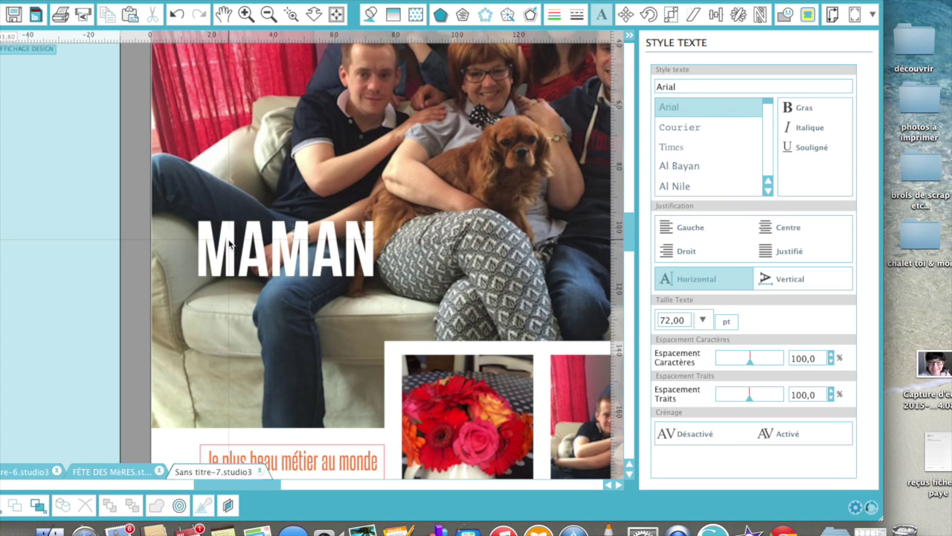
pyautogui.scroll(-5, 228, 244)
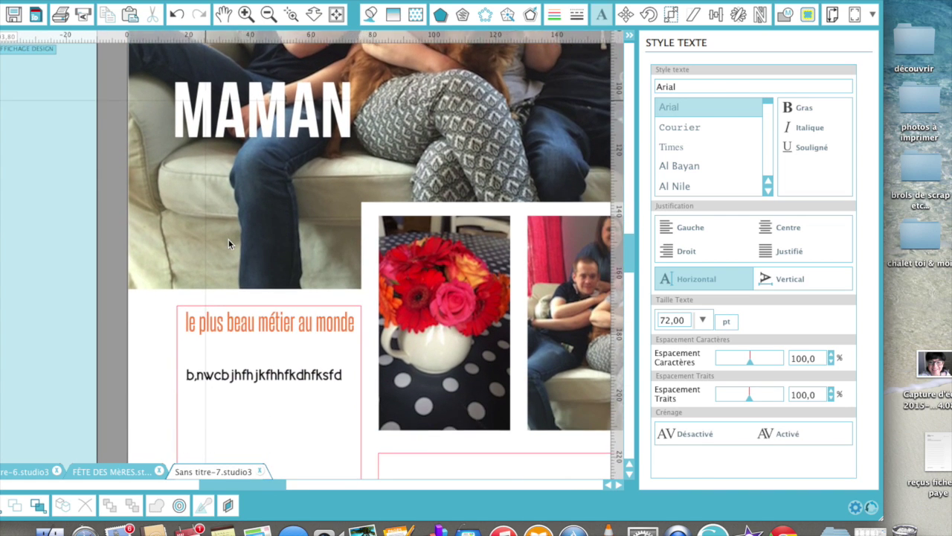
pyautogui.hscroll(4, 229, 238)
pyautogui.scroll(-1, 228, 239)
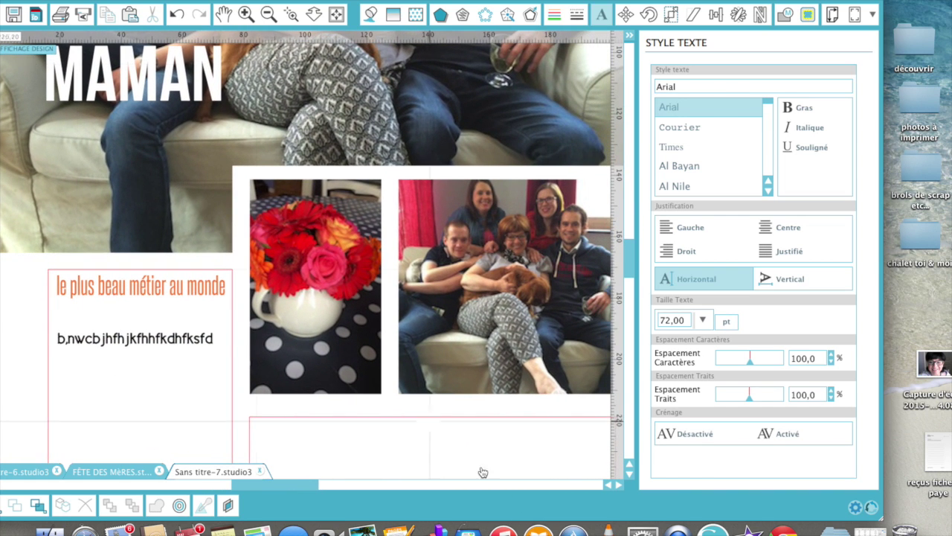
pyautogui.hscroll(-3, 58, 401)
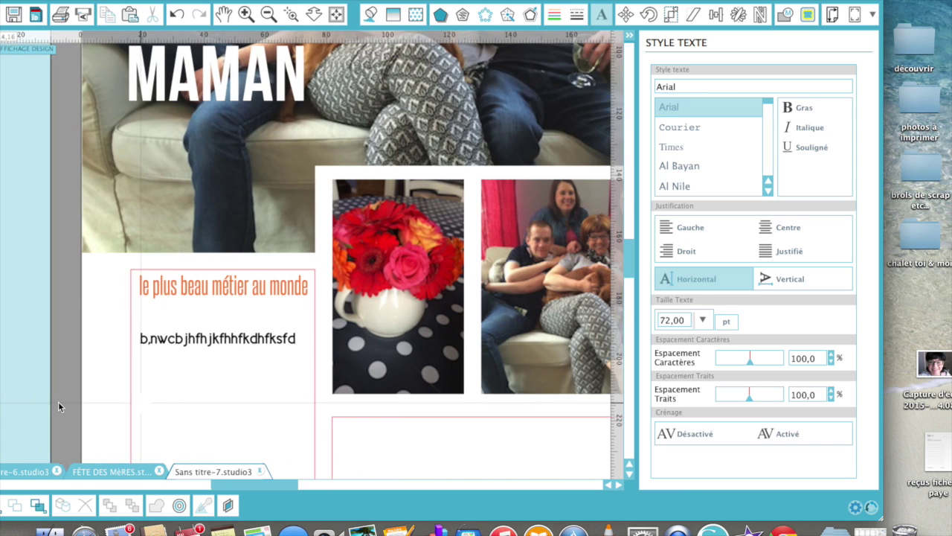
# Add the text "JE VOUS Z' FORT" at 24 pt over the lower part of the small group photo and select all of it
pyautogui.hscroll(-3, 58, 401)
pyautogui.scroll(1, 58, 401)
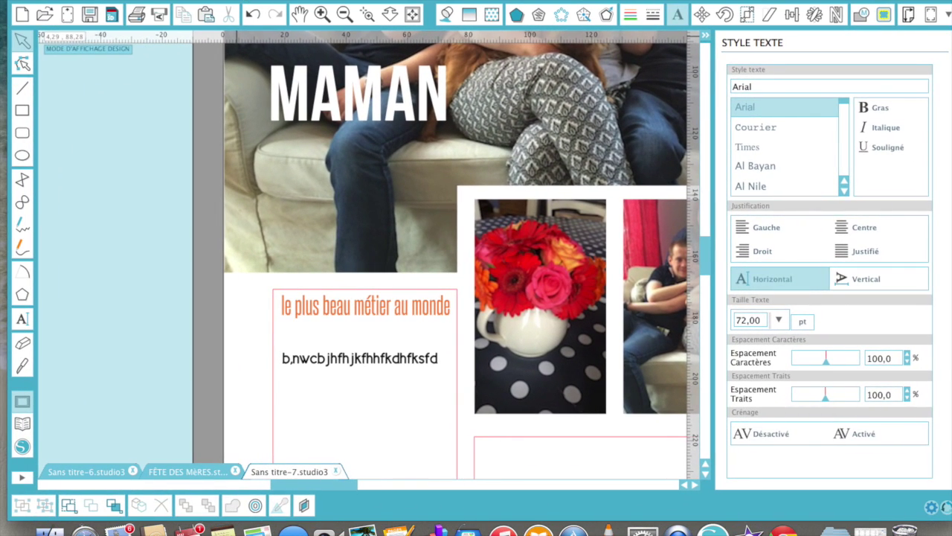
pyautogui.click(21, 319)
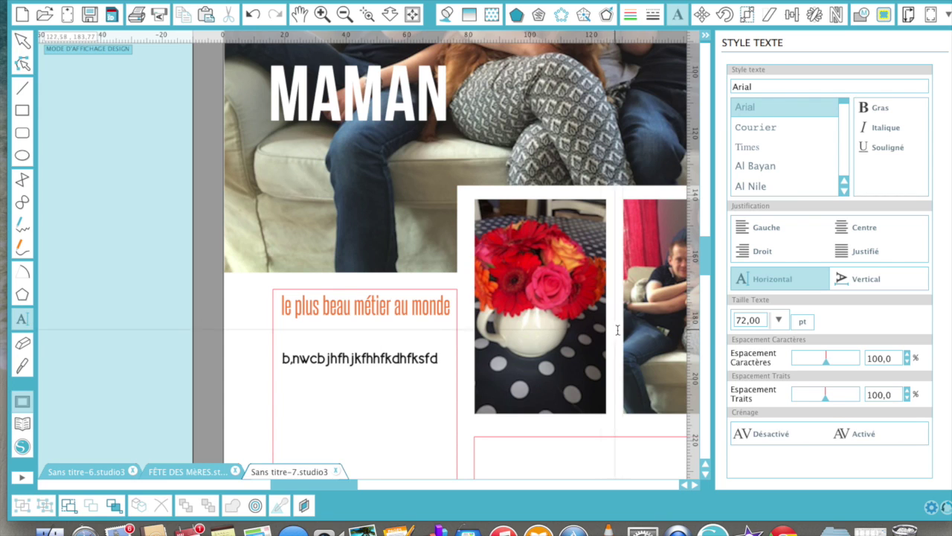
pyautogui.click(633, 390)
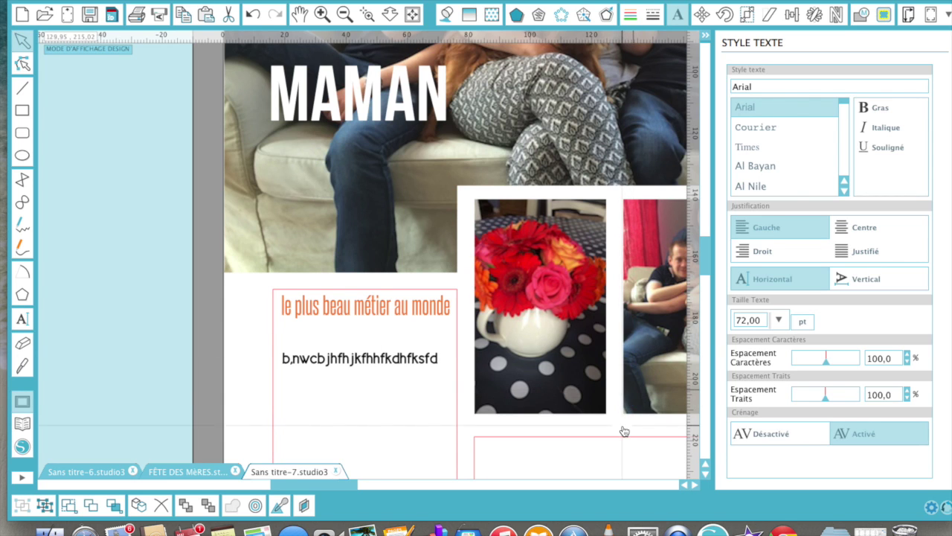
pyautogui.hscroll(2, 624, 432)
pyautogui.hscroll(2, 624, 432)
pyautogui.click(778, 320)
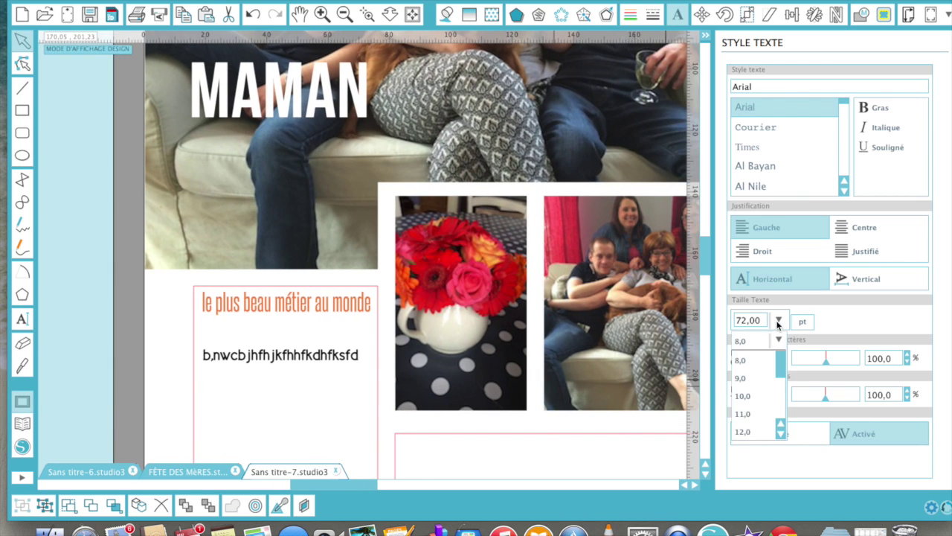
pyautogui.scroll(-3, 756, 415)
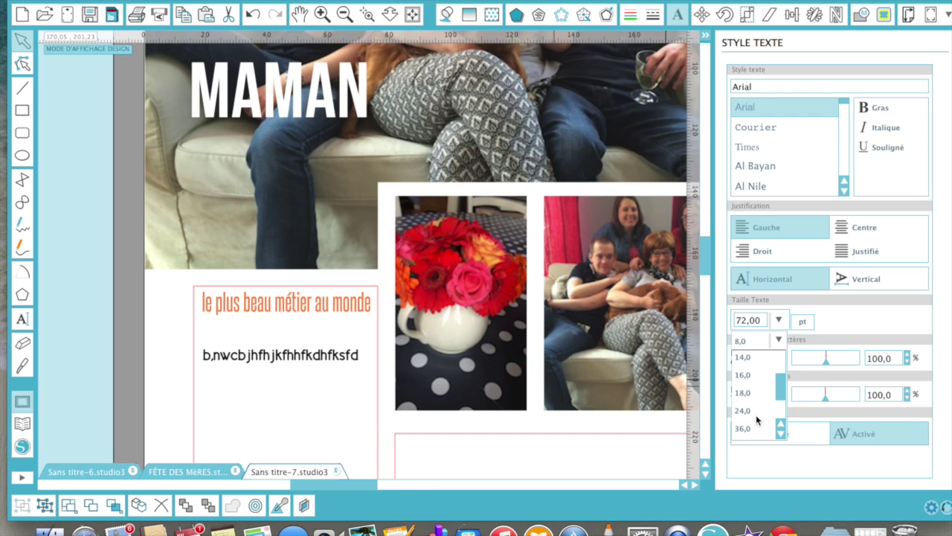
pyautogui.click(744, 412)
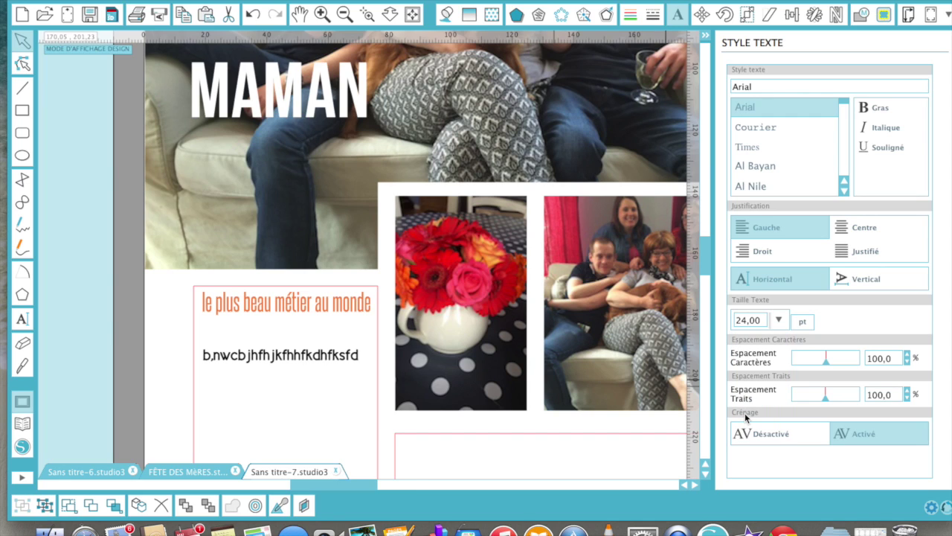
pyautogui.write('Elle')
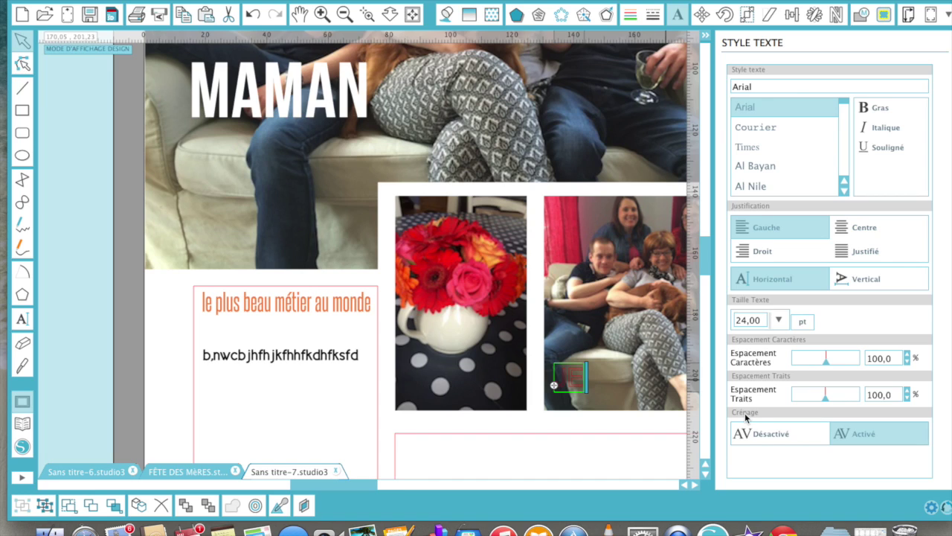
pyautogui.write(' VOUS A')
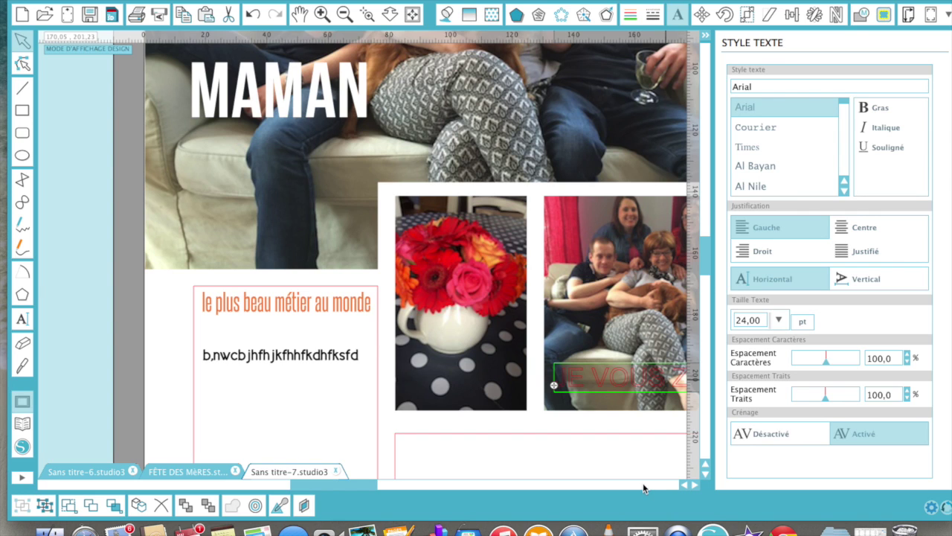
pyautogui.hscroll(5, 643, 483)
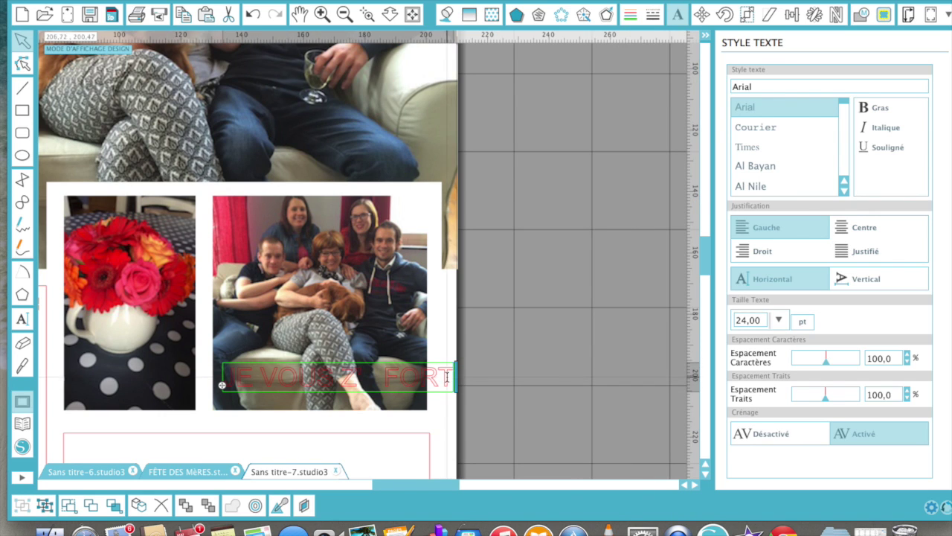
pyautogui.moveTo(446, 378); pyautogui.dragTo(186, 351)
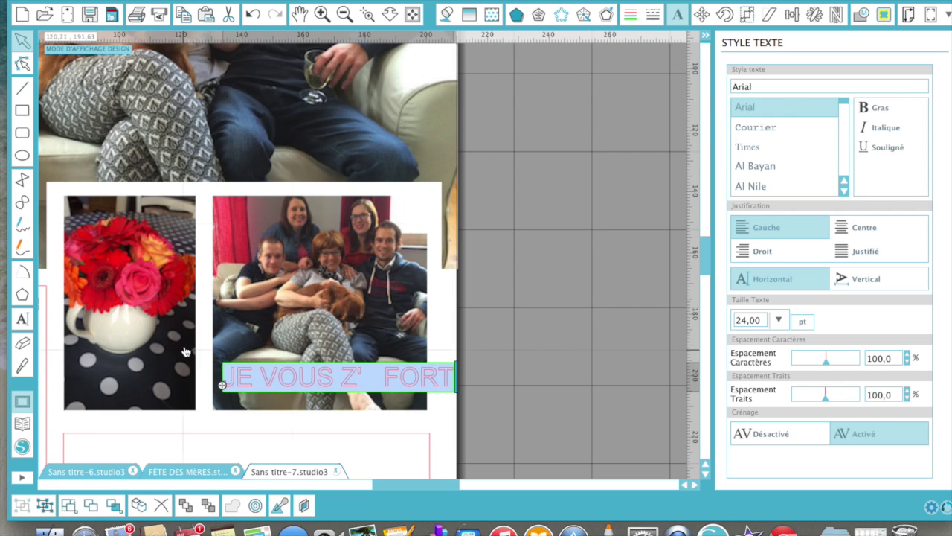
pyautogui.rightClick(778, 84)
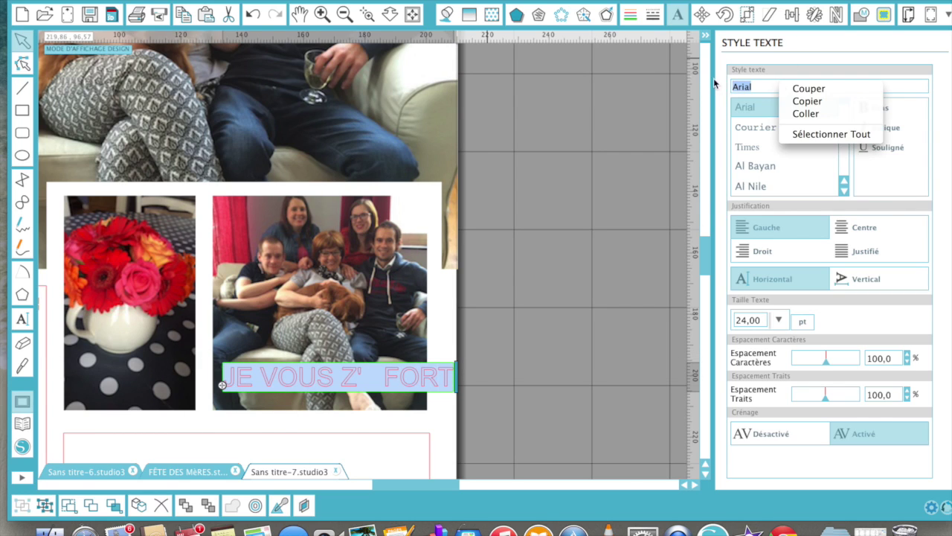
pyautogui.click(677, 71)
pyautogui.write('ETEEL')
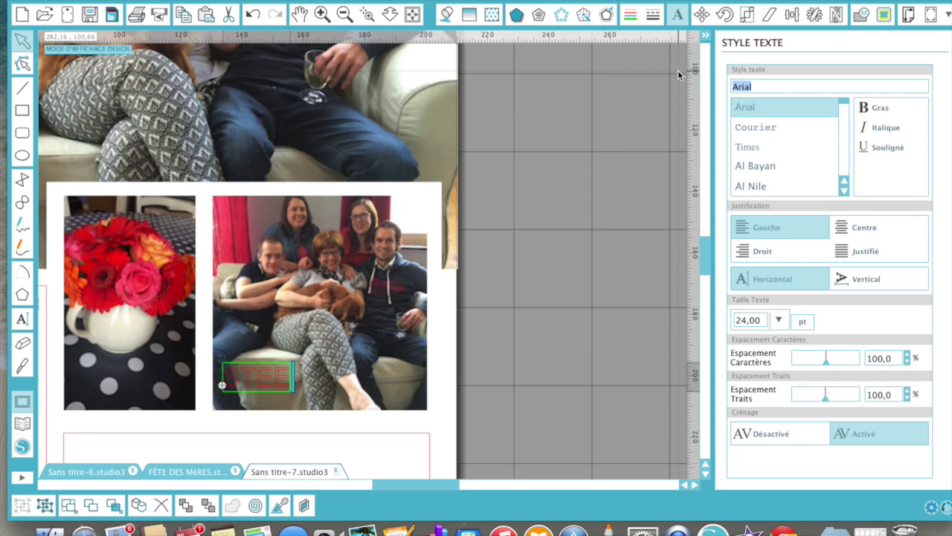
pyautogui.press('BackSpace')
pyautogui.write('L')
pyautogui.press('super+z')
pyautogui.press('BackSpace')
pyautogui.press('BackSpace')
pyautogui.press('BackSpace')
pyautogui.press('super+z')
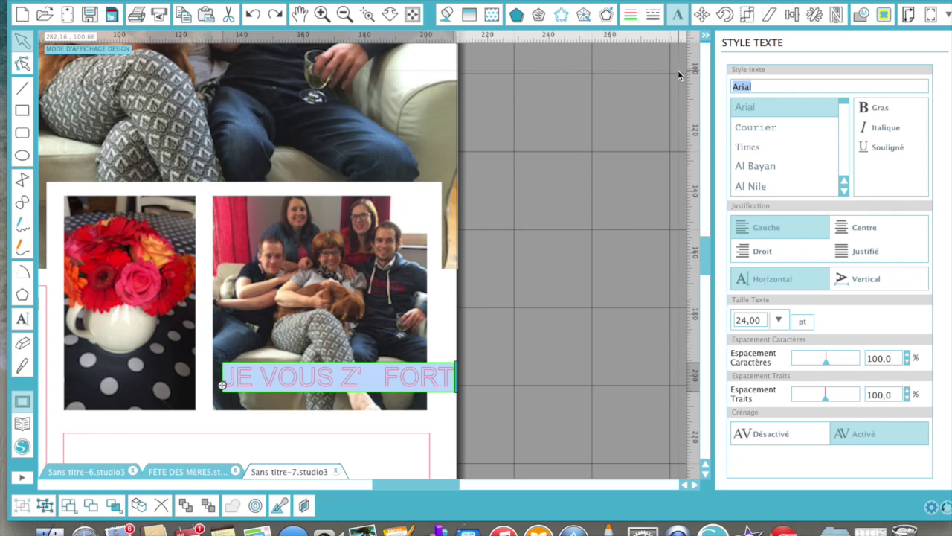
# Change the font of the selected JE VOUS Z' FORT text to Steelfish and finish editing it
pyautogui.doubleClick(773, 87)
pyautogui.press('BackSpace')
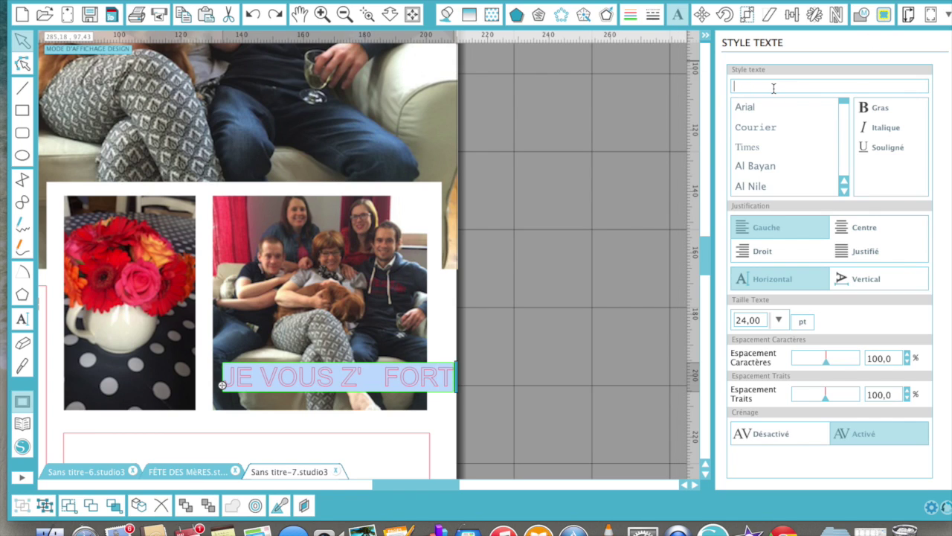
pyautogui.write('STEelfish')
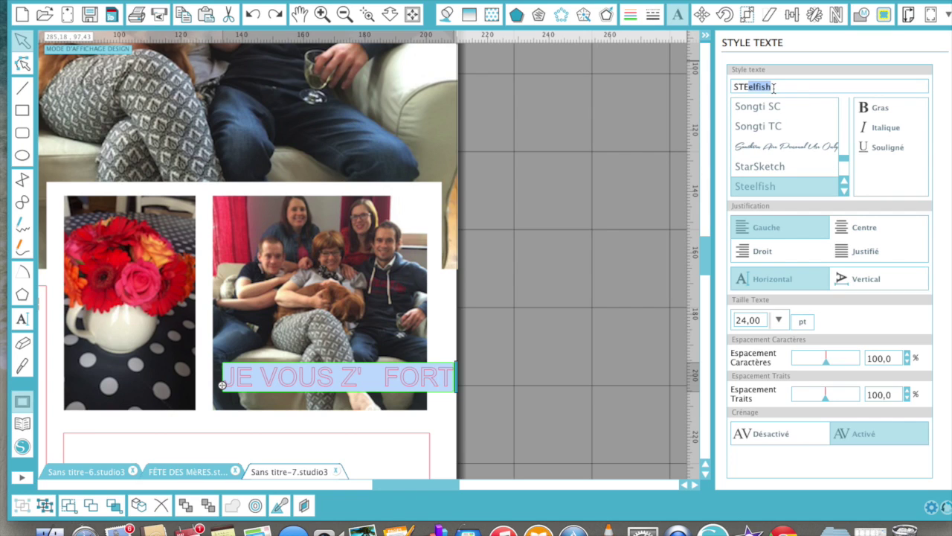
pyautogui.press('Return')
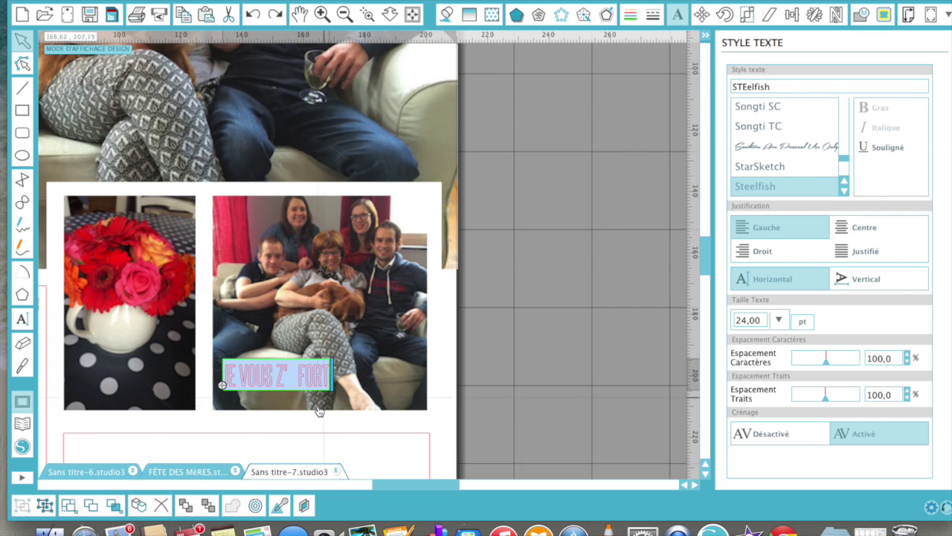
pyautogui.click(361, 443)
# Fill the JE VOUS Z' FORT text on the small group photo with white
pyautogui.click(320, 381)
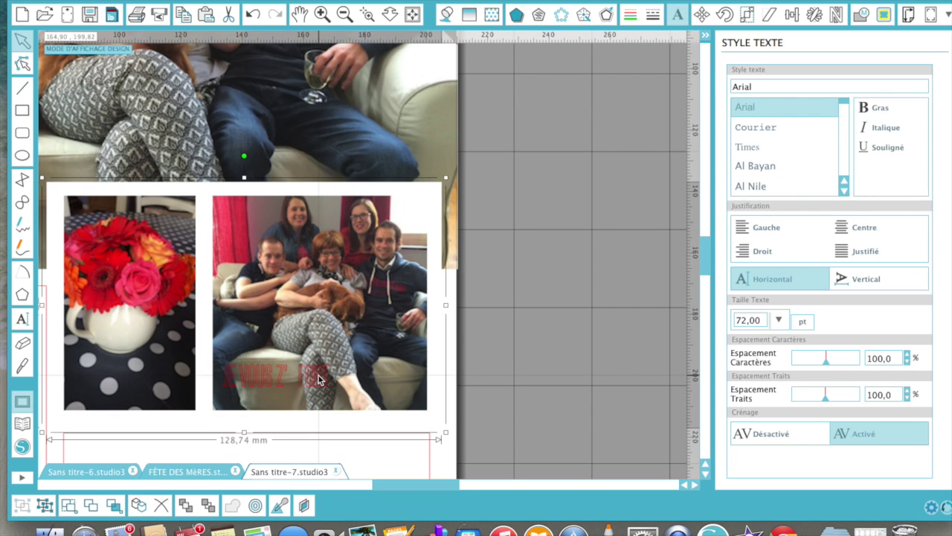
pyautogui.click(310, 383)
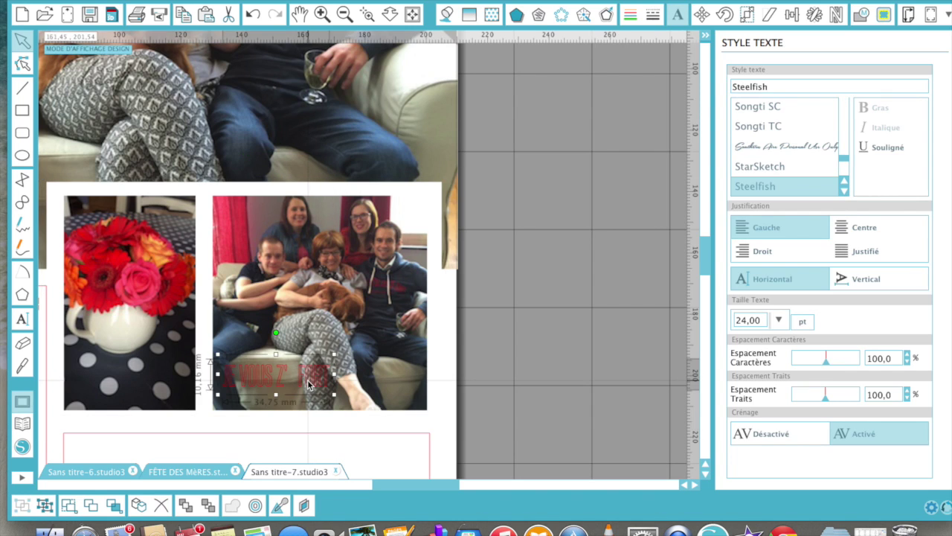
pyautogui.click(445, 20)
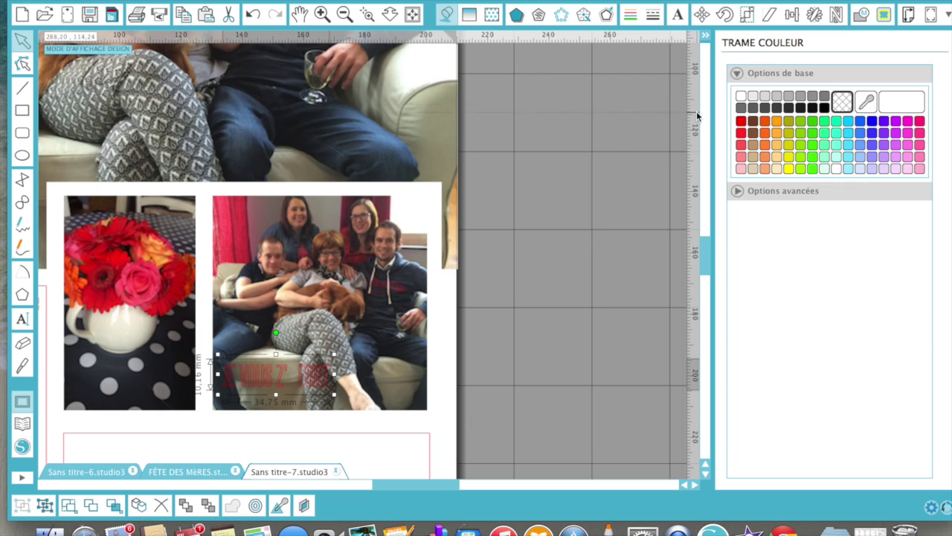
pyautogui.click(741, 96)
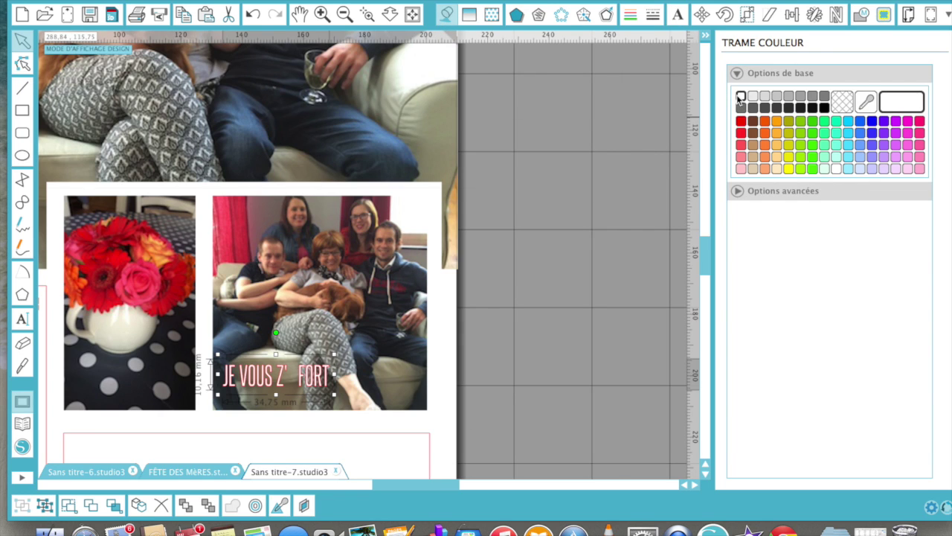
# Enlarge the JE VOUS Z' FORT text to about 66 mm wide and centre it along the bottom of the small group photo
pyautogui.moveTo(334, 394); pyautogui.dragTo(400, 379)
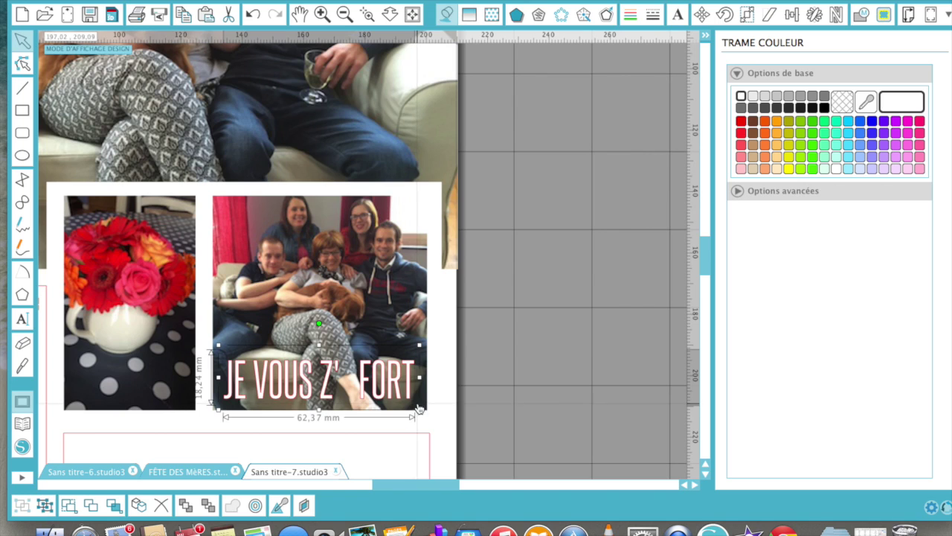
pyautogui.moveTo(419, 410); pyautogui.dragTo(431, 415)
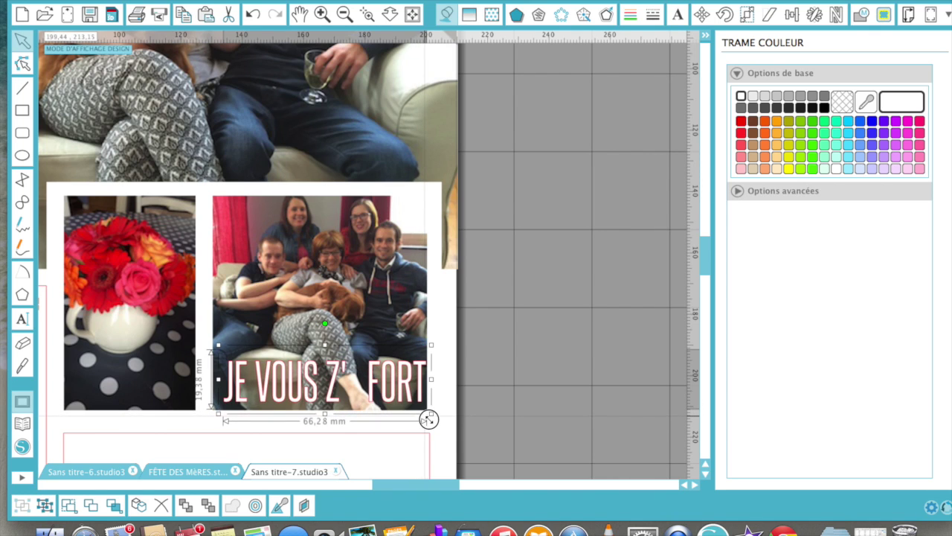
pyautogui.moveTo(311, 374); pyautogui.dragTo(312, 370)
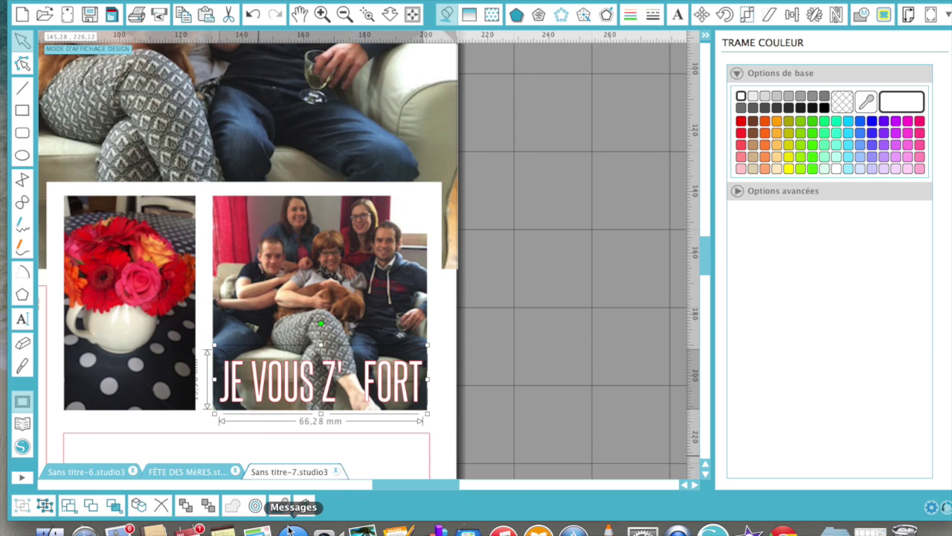
# Switch to the FÊTE DES MèRES document and fit its whole page in the view
pyautogui.click(197, 472)
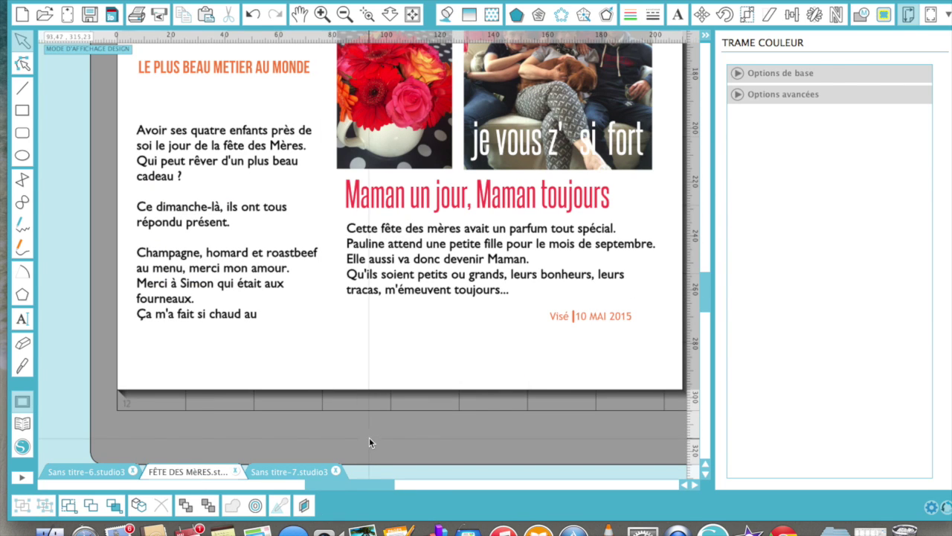
pyautogui.click(413, 15)
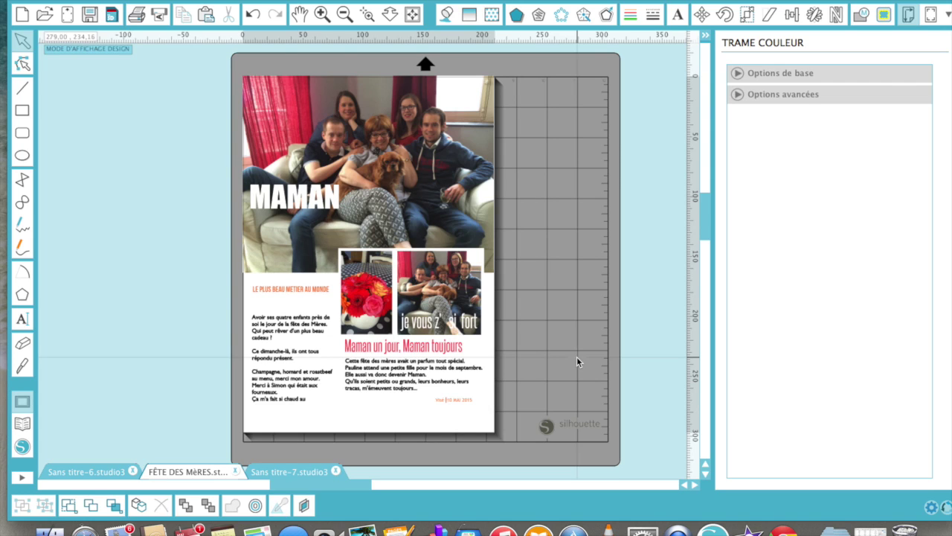
pyautogui.press('super+a')
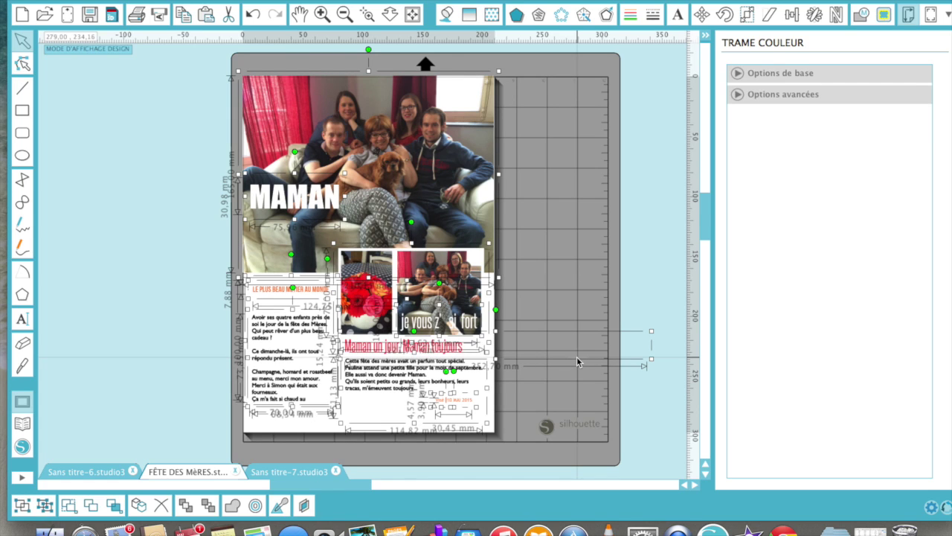
pyautogui.click(178, 177)
pyautogui.click(205, 66)
pyautogui.click(206, 66)
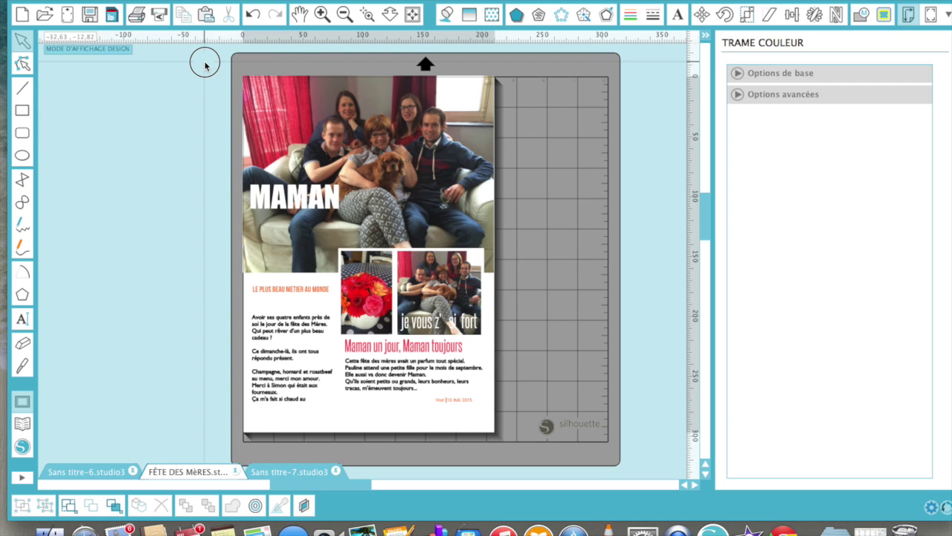
# Select all photos and texts of the FÊTE DES MèRES page and copy them
pyautogui.moveTo(215, 64); pyautogui.dragTo(484, 321)
pyautogui.moveTo(523, 382); pyautogui.dragTo(601, 493)
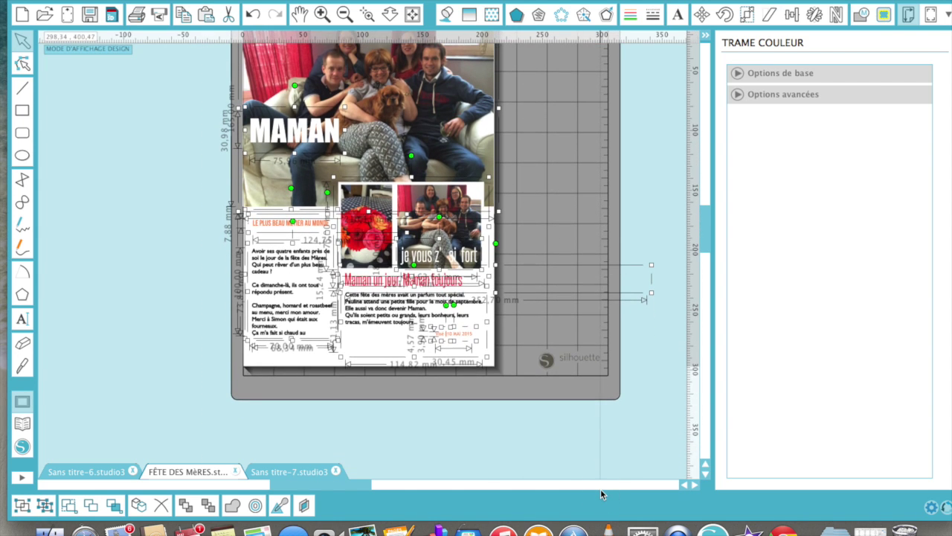
pyautogui.rightClick(399, 99)
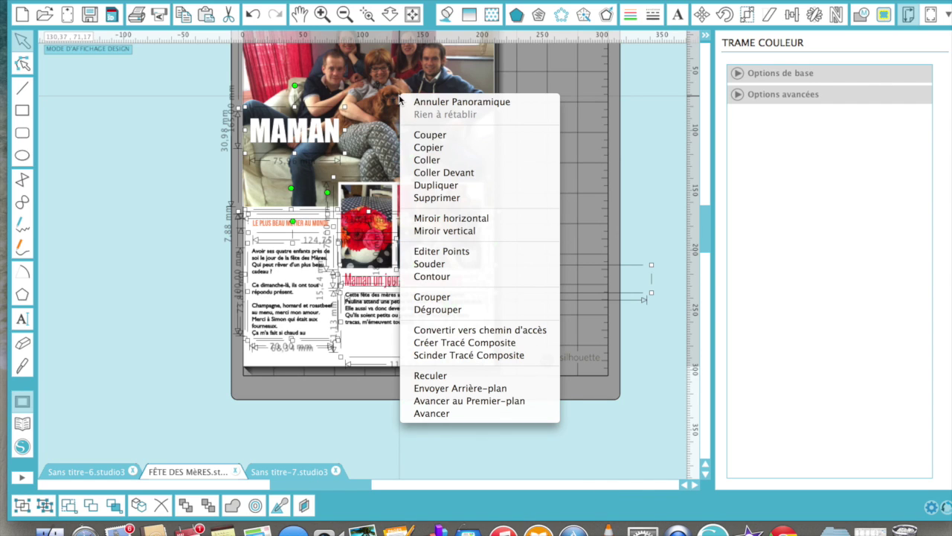
pyautogui.click(411, 151)
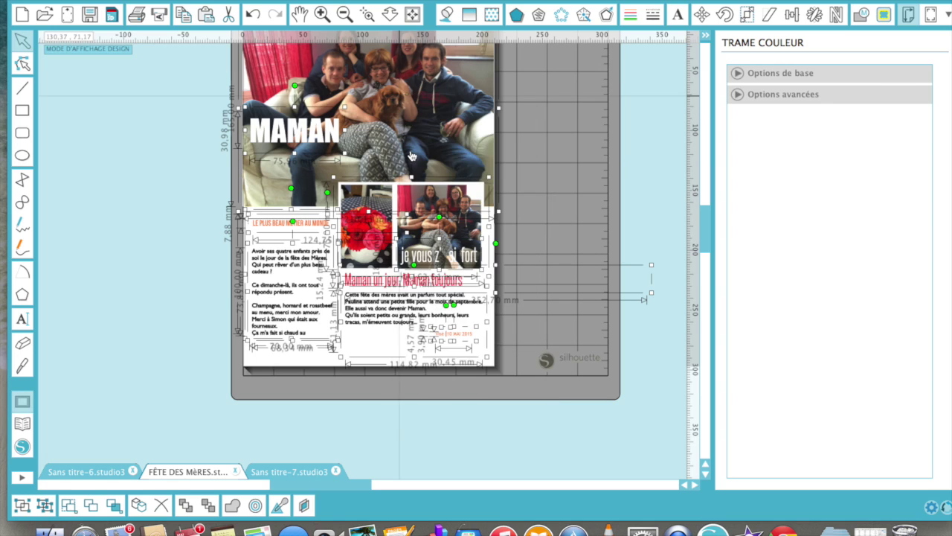
# Create a new document, paste the copied page elements into it and deselect them
pyautogui.click(23, 14)
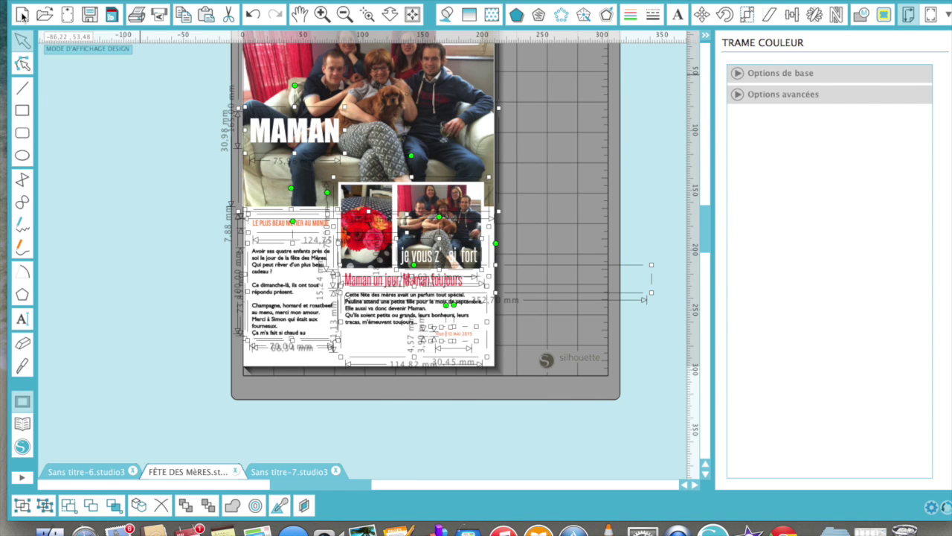
pyautogui.rightClick(373, 132)
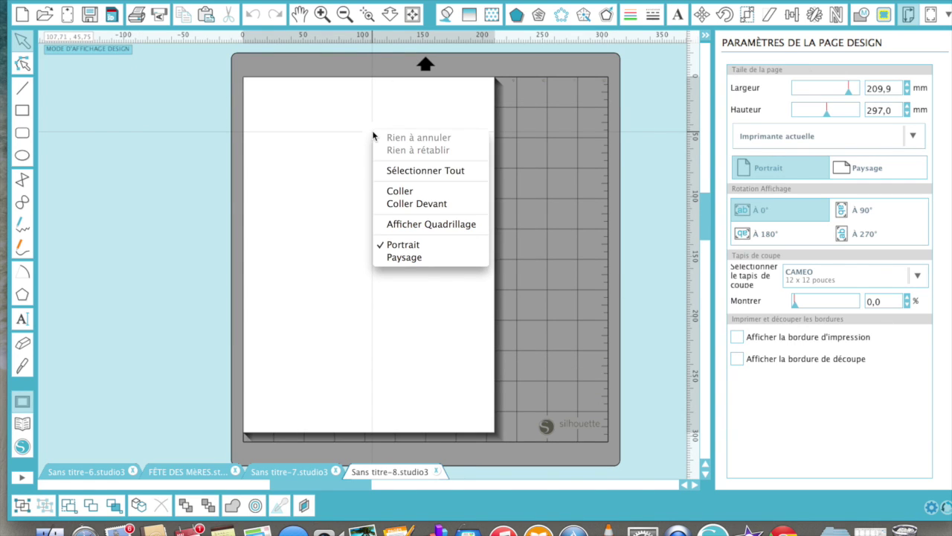
pyautogui.click(392, 192)
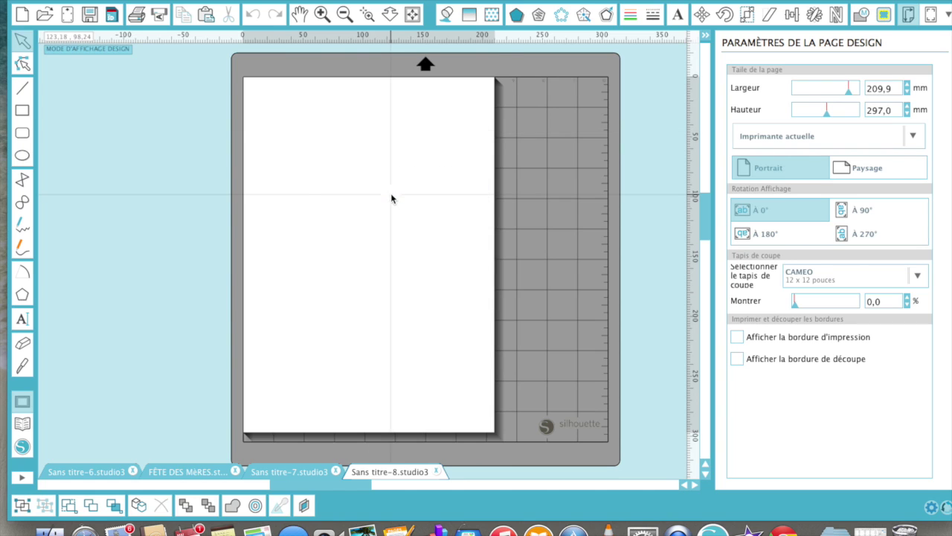
pyautogui.click(550, 247)
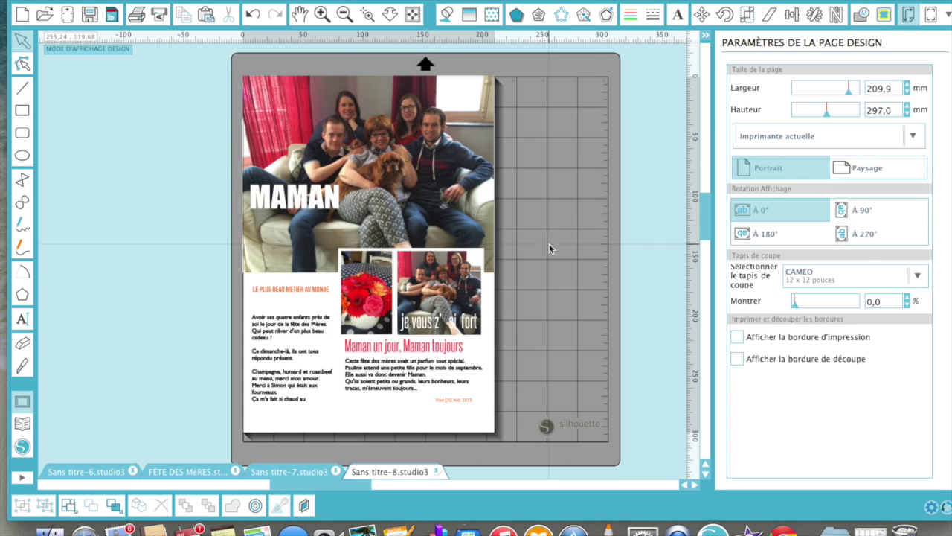
pyautogui.click(399, 151)
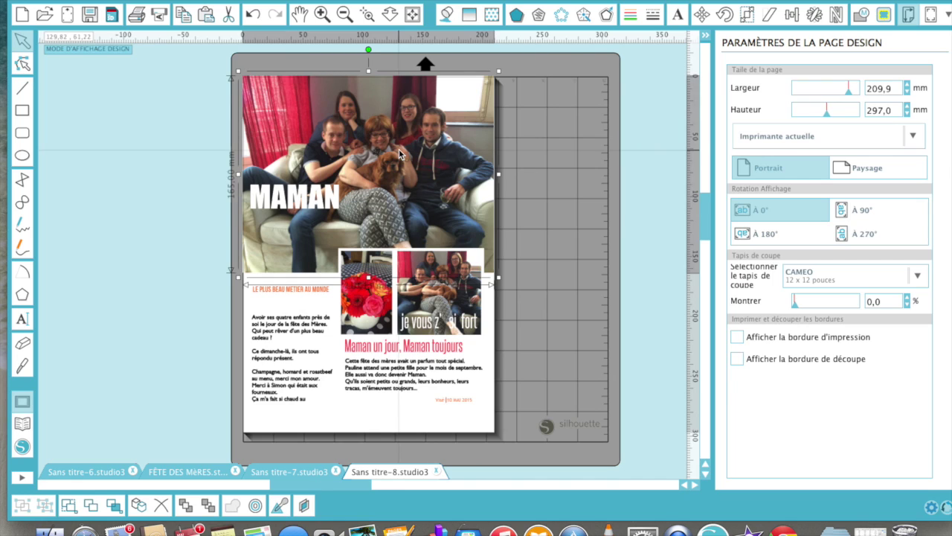
pyautogui.press('Delete')
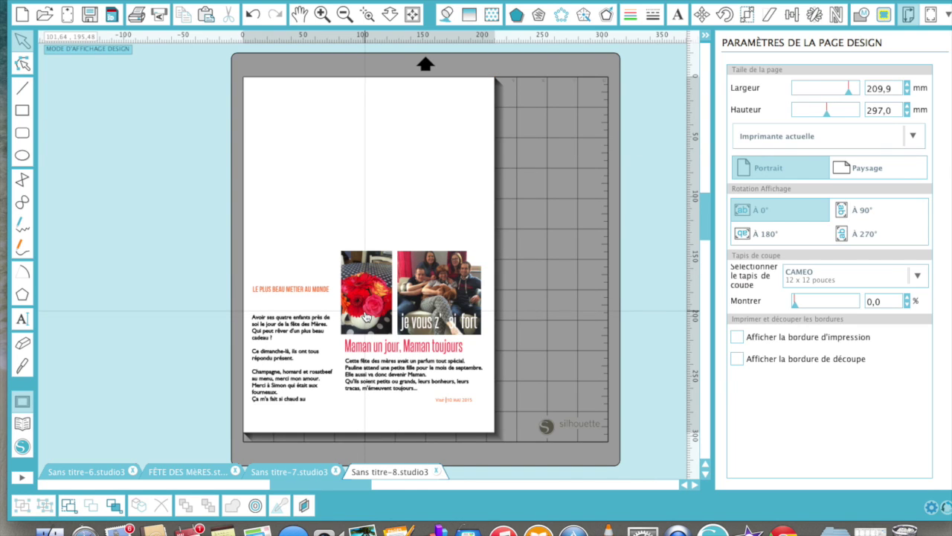
pyautogui.click(253, 14)
# Shift the large family photo aside and move the MAMAN and "je vous z' si fort" texts off the page onto the empty workspace
pyautogui.moveTo(299, 202); pyautogui.dragTo(435, 191)
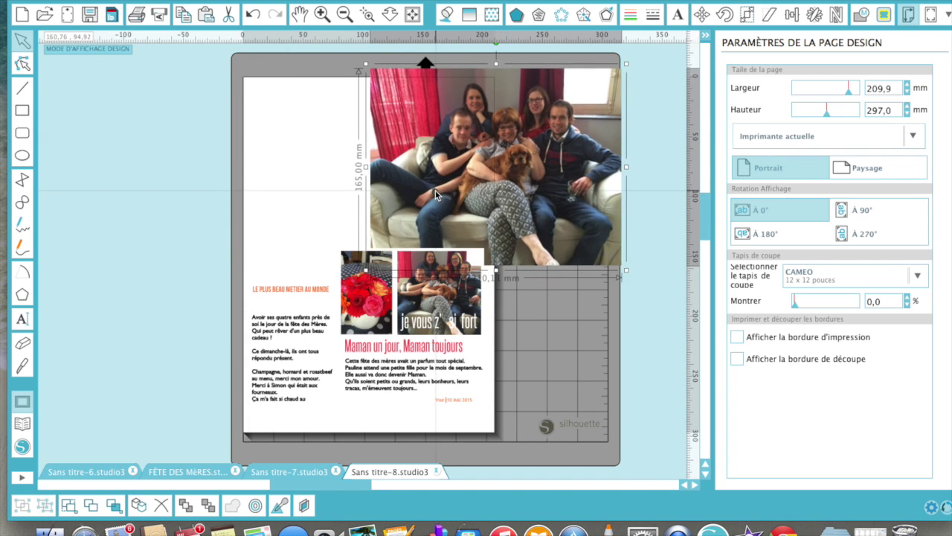
pyautogui.click(300, 202)
pyautogui.moveTo(300, 205); pyautogui.dragTo(129, 123)
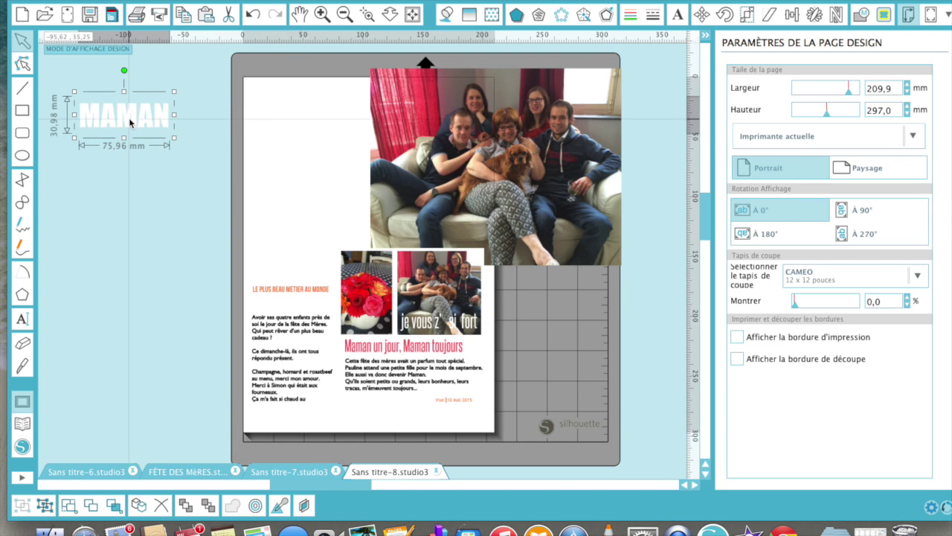
pyautogui.moveTo(424, 322); pyautogui.dragTo(98, 153)
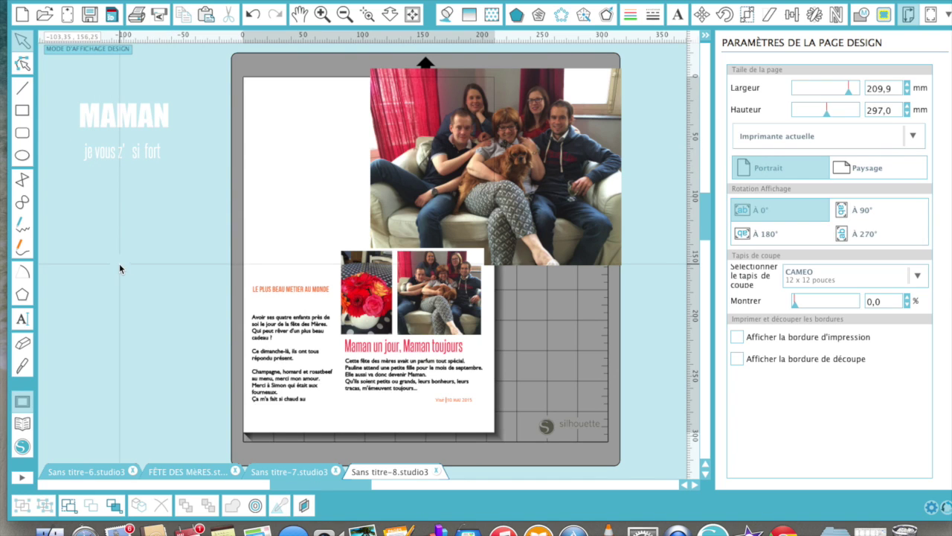
# Delete the large family photo and both small photos, and display the print border
pyautogui.click(452, 163)
pyautogui.press('Delete')
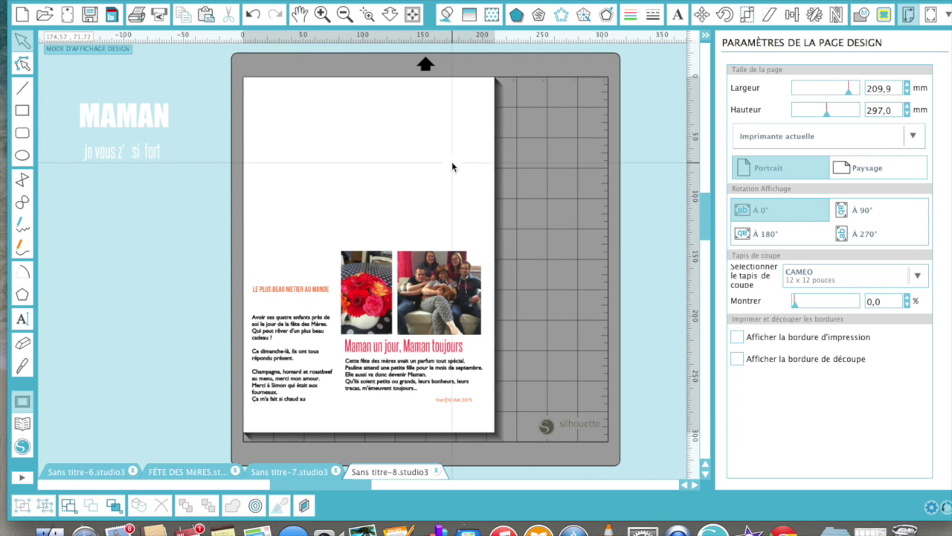
pyautogui.click(371, 290)
pyautogui.press('Delete')
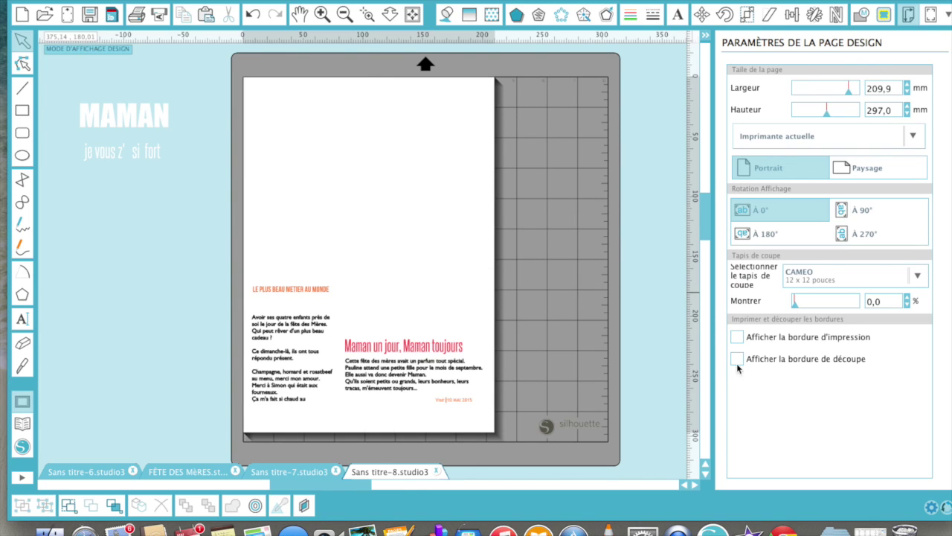
pyautogui.click(738, 338)
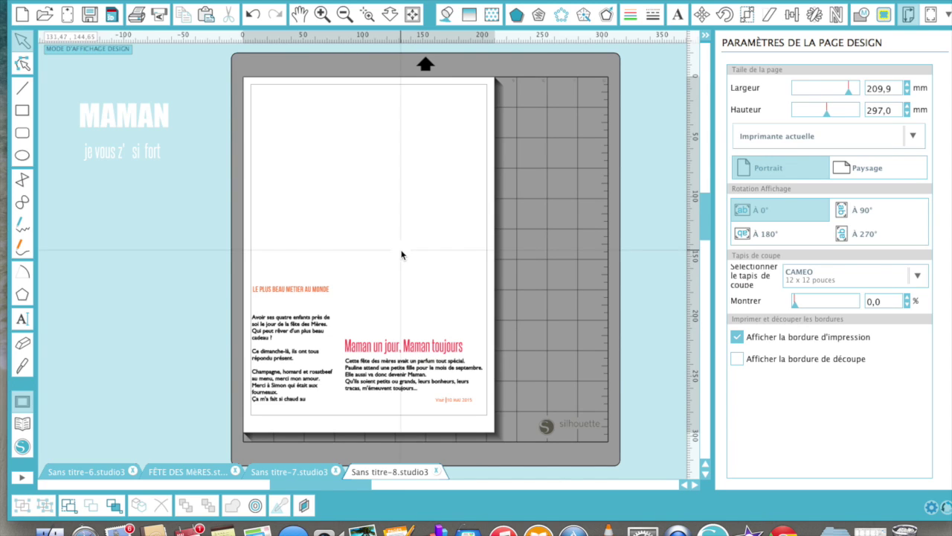
# Give the white MAMAN and "je vous z' si fort" texts beside the page a grey line colour
pyautogui.rightClick(57, 74)
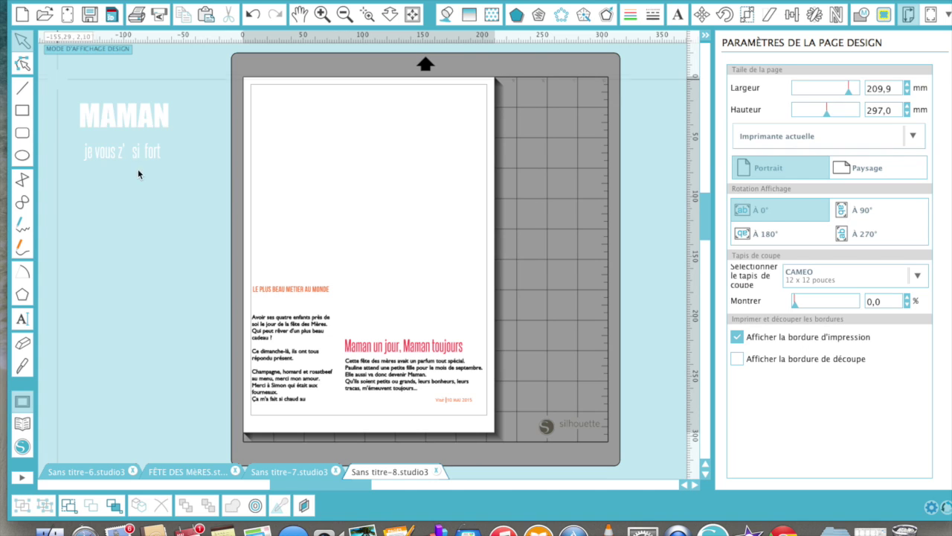
pyautogui.click(189, 226)
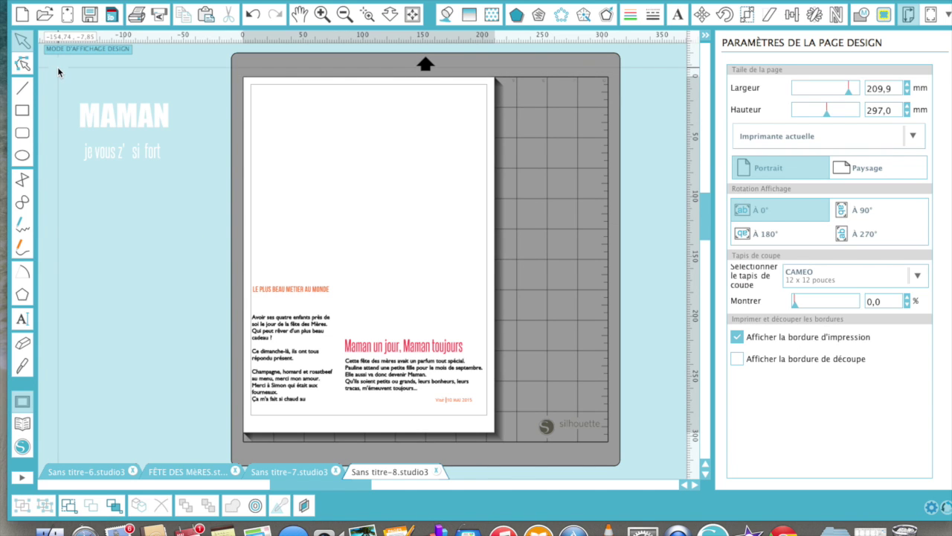
pyautogui.moveTo(57, 66); pyautogui.dragTo(174, 189)
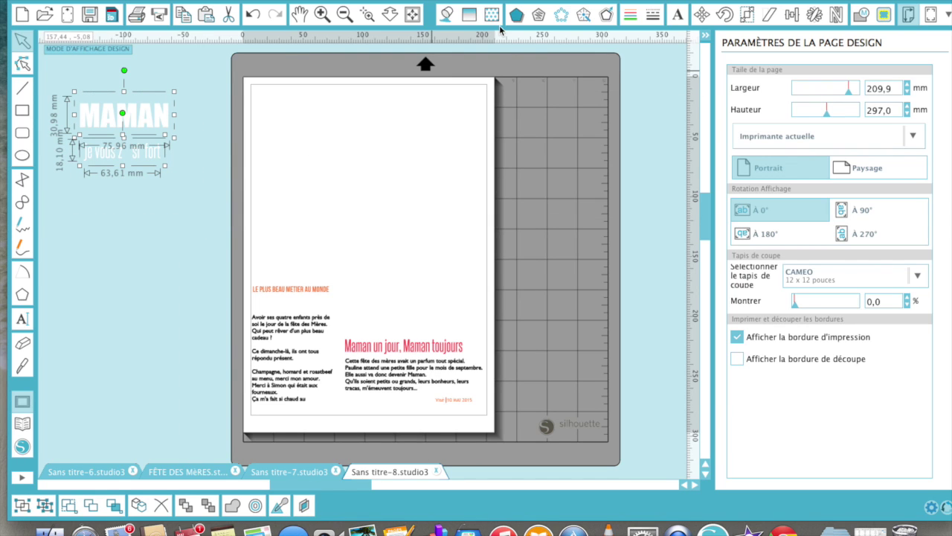
pyautogui.click(630, 15)
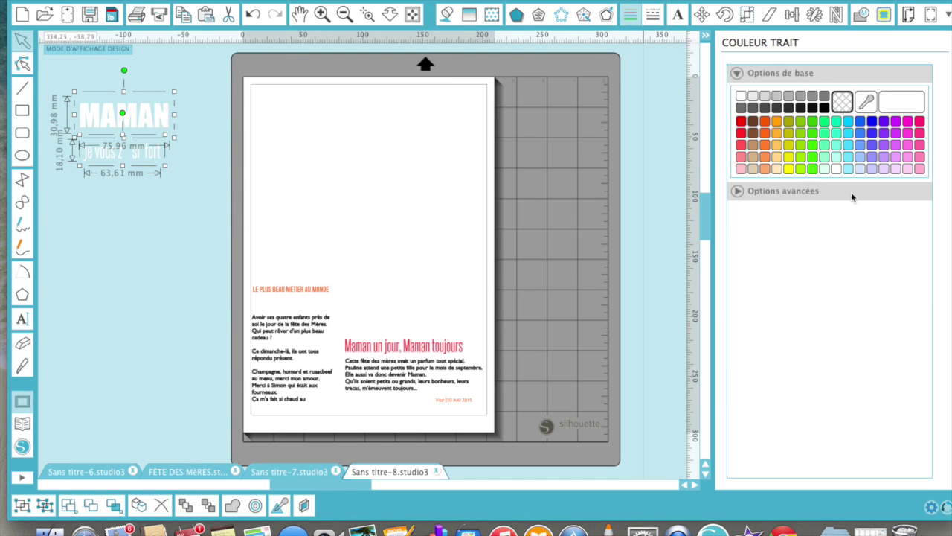
pyautogui.click(813, 97)
pyautogui.click(812, 97)
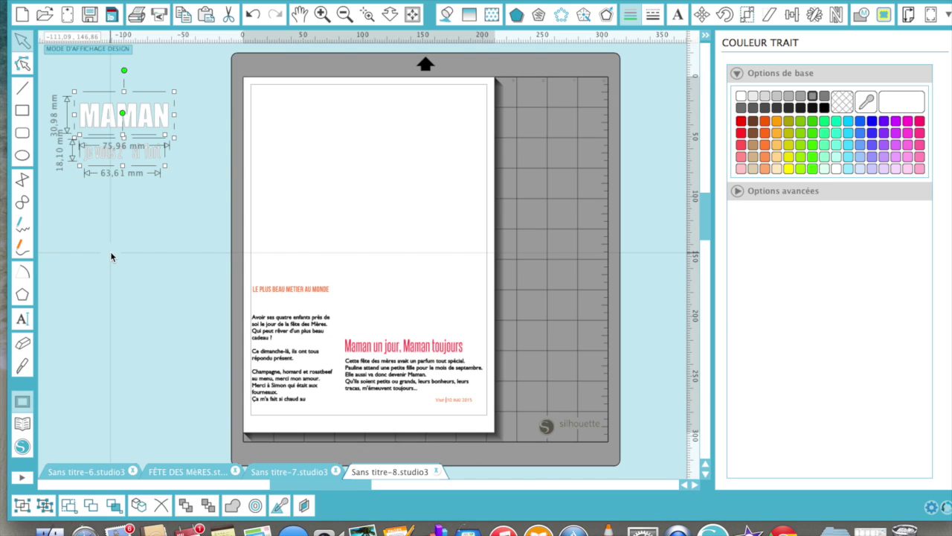
# Copy both outlined texts into a new document and place them in the upper-left corner of the page, inside the print border
pyautogui.press('super+n')
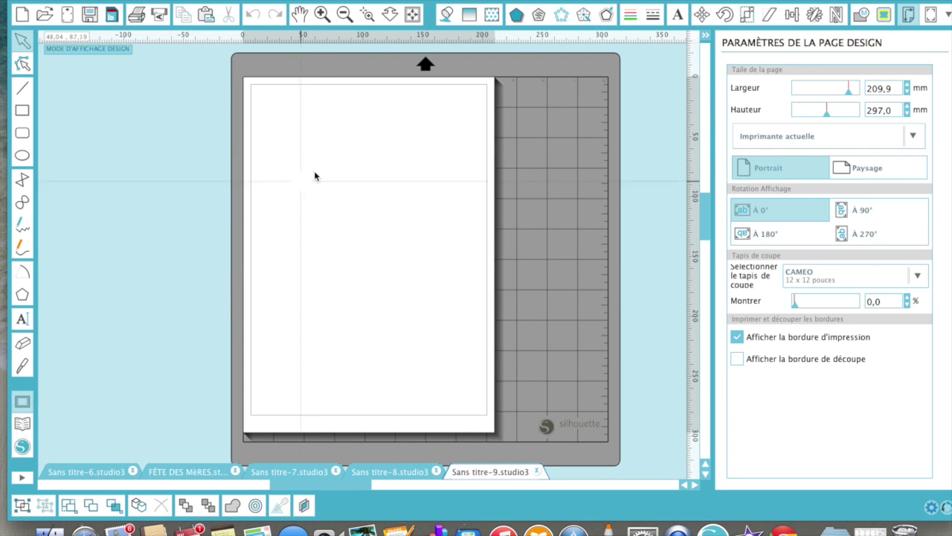
pyautogui.press('super+v')
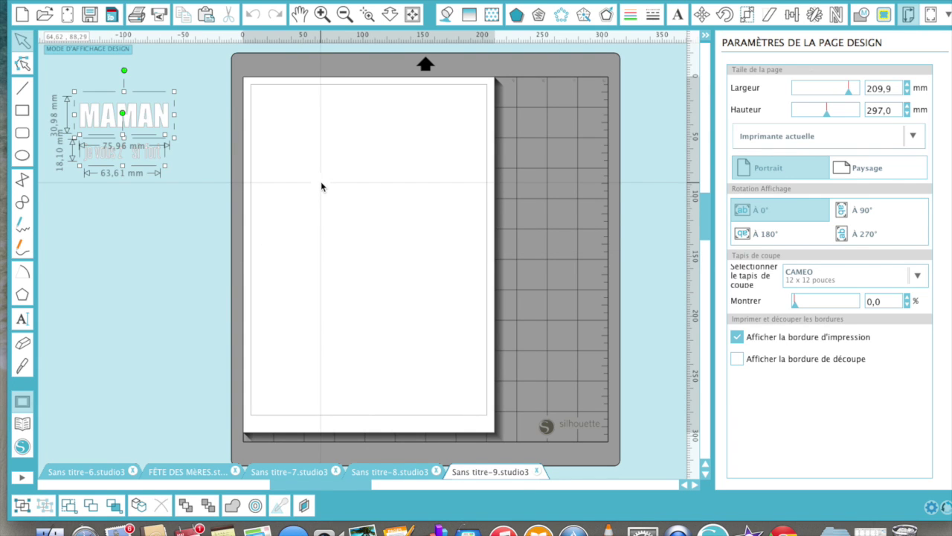
pyautogui.moveTo(124, 127); pyautogui.dragTo(294, 113)
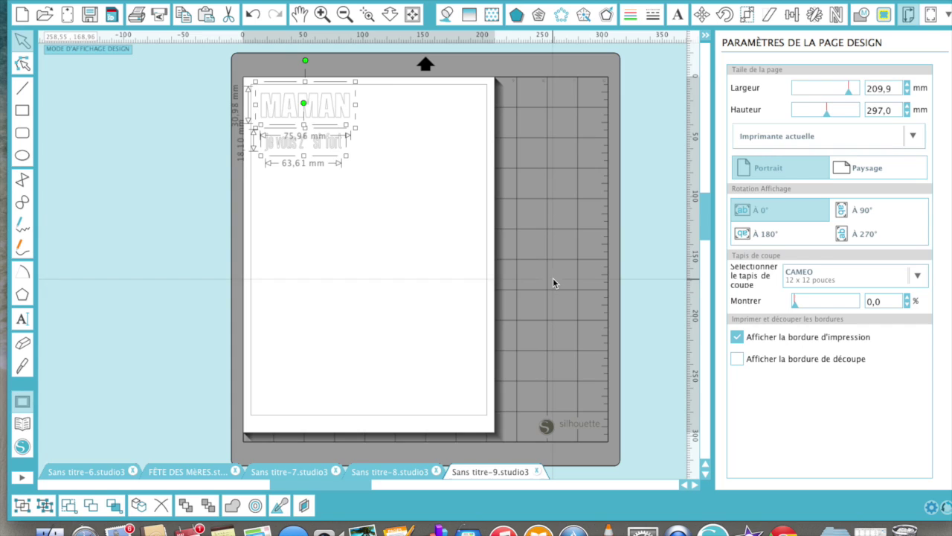
pyautogui.click(558, 225)
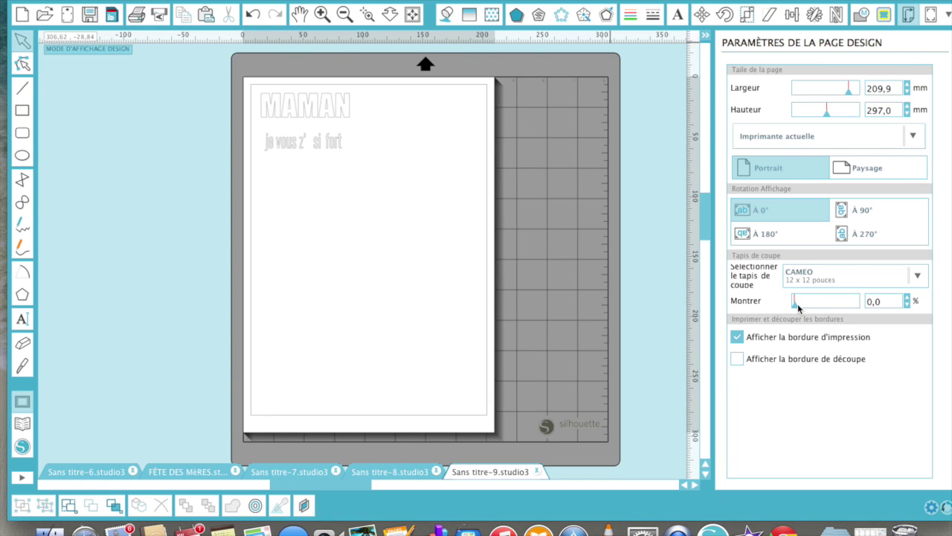
# Set the cutting mat's visibility through the page to 48%
pyautogui.moveTo(794, 305); pyautogui.dragTo(825, 306)
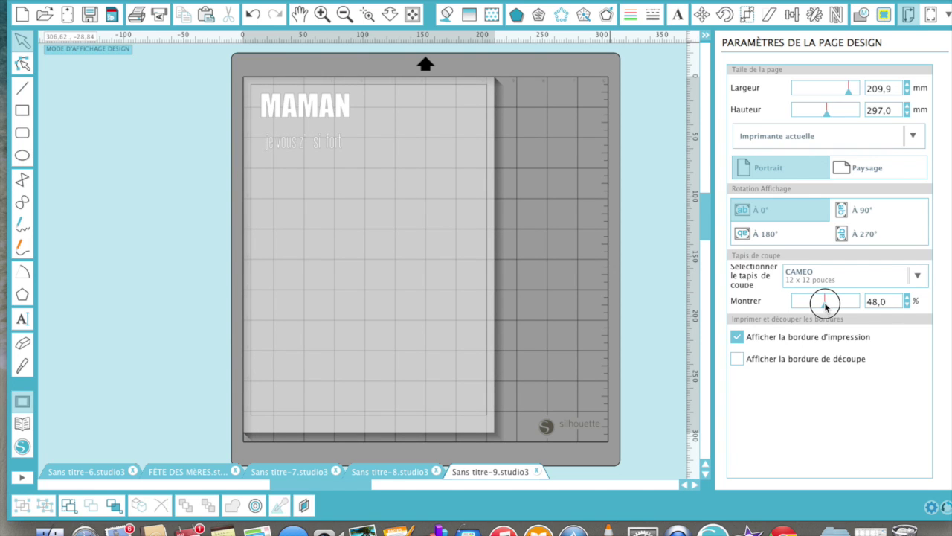